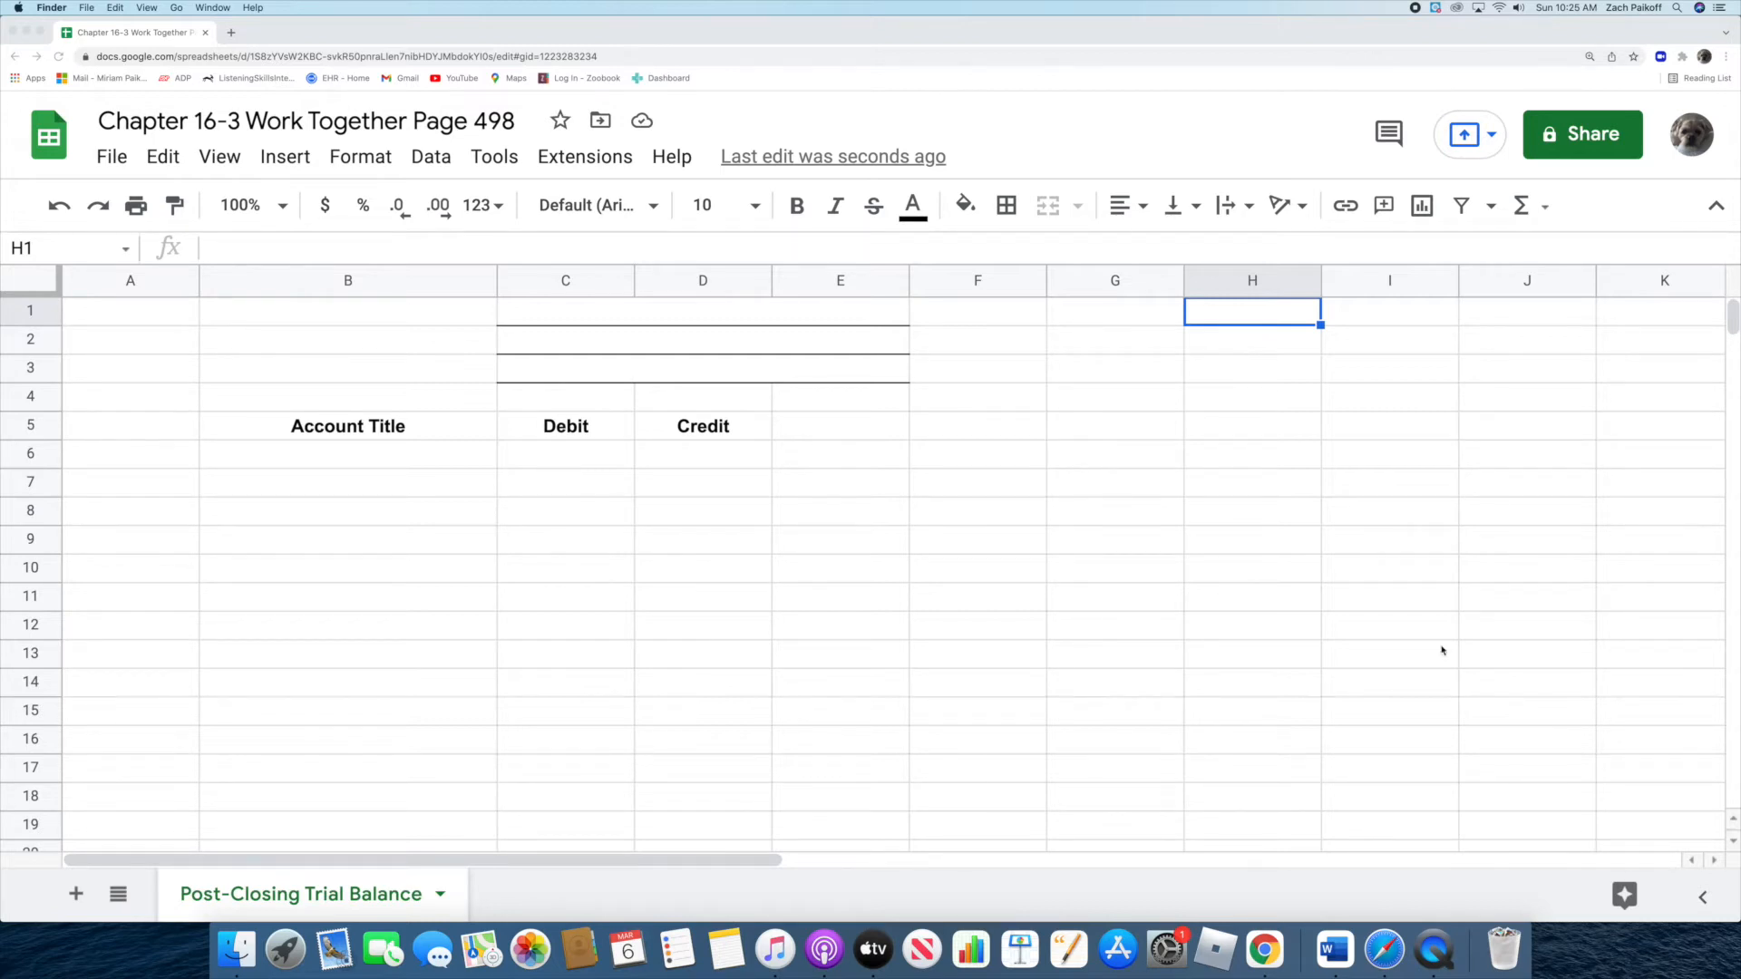
- Enter "Visual Art Center" as the company name in the merged heading cell C1:E1
double_click(815, 314)
type("Visual ")
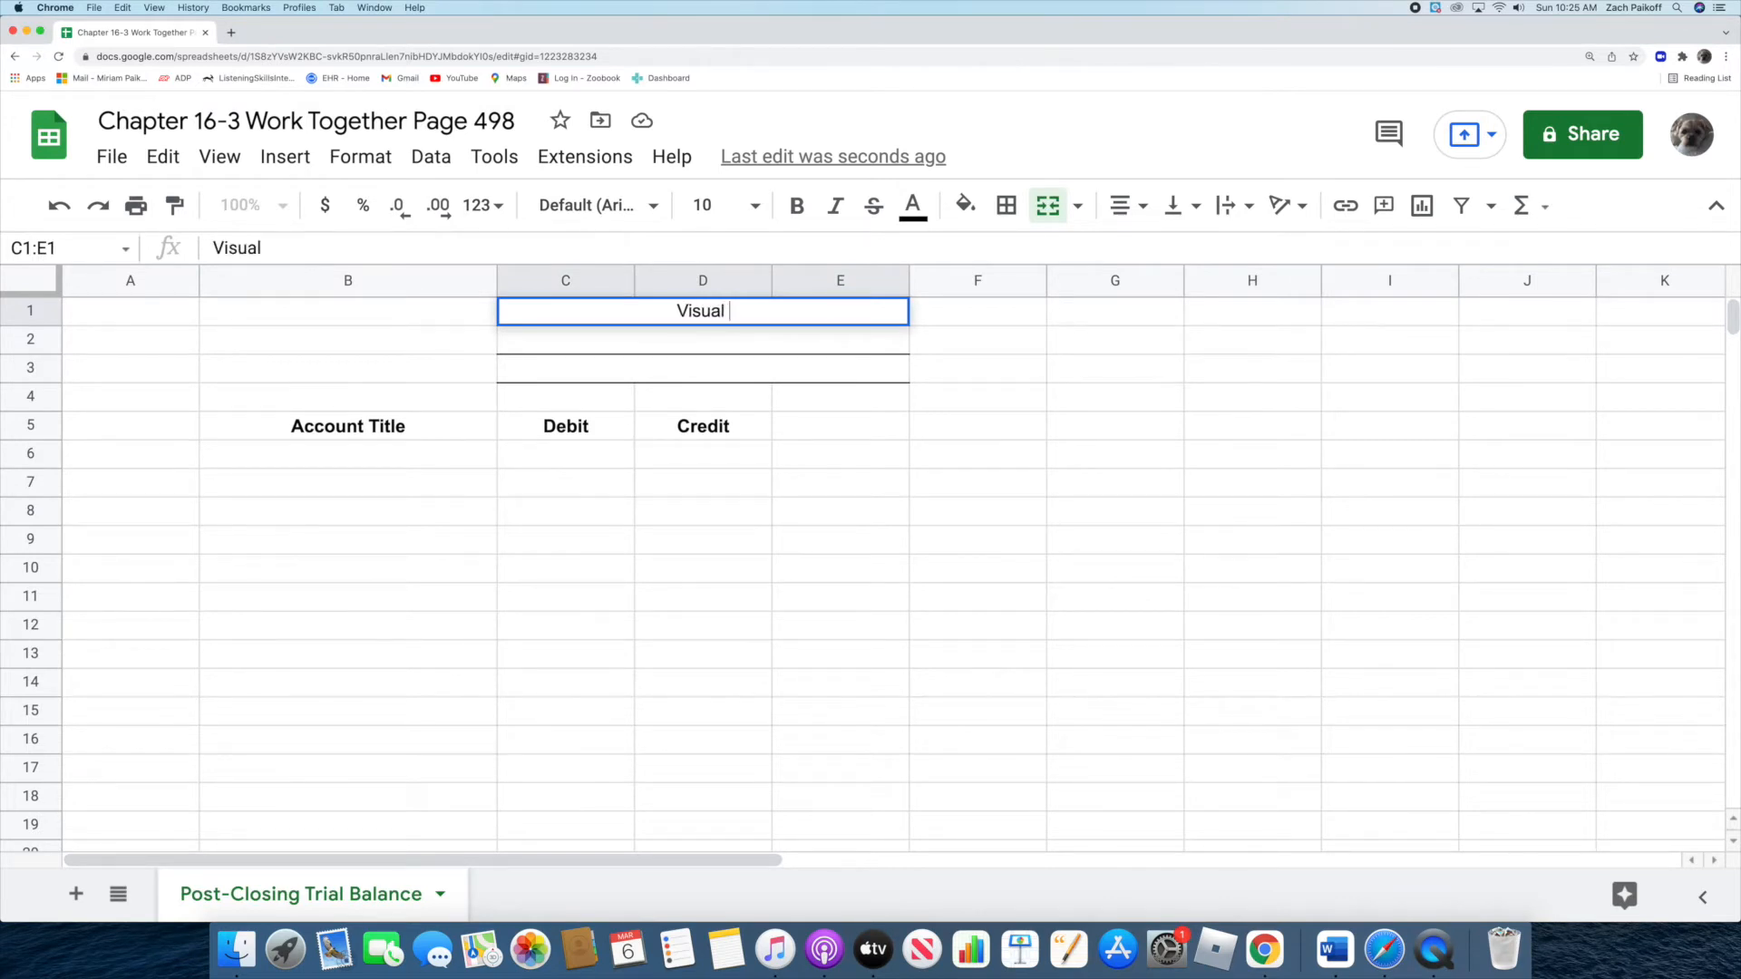
type("Art ")
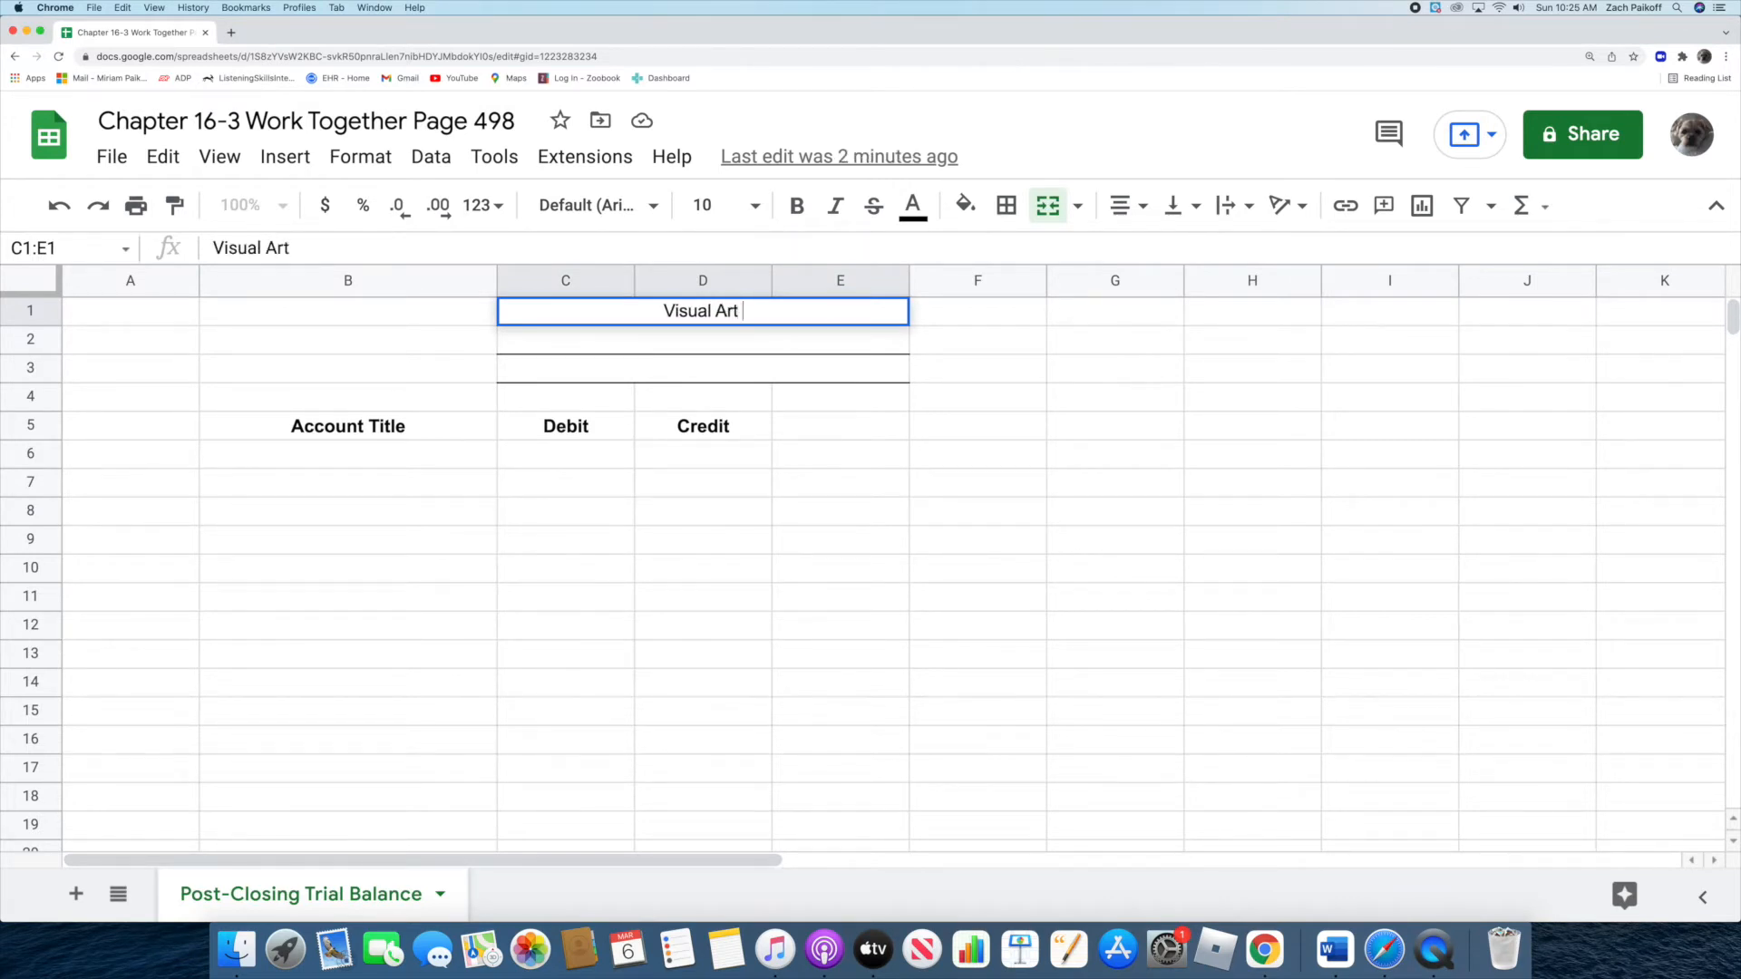
type("Center")
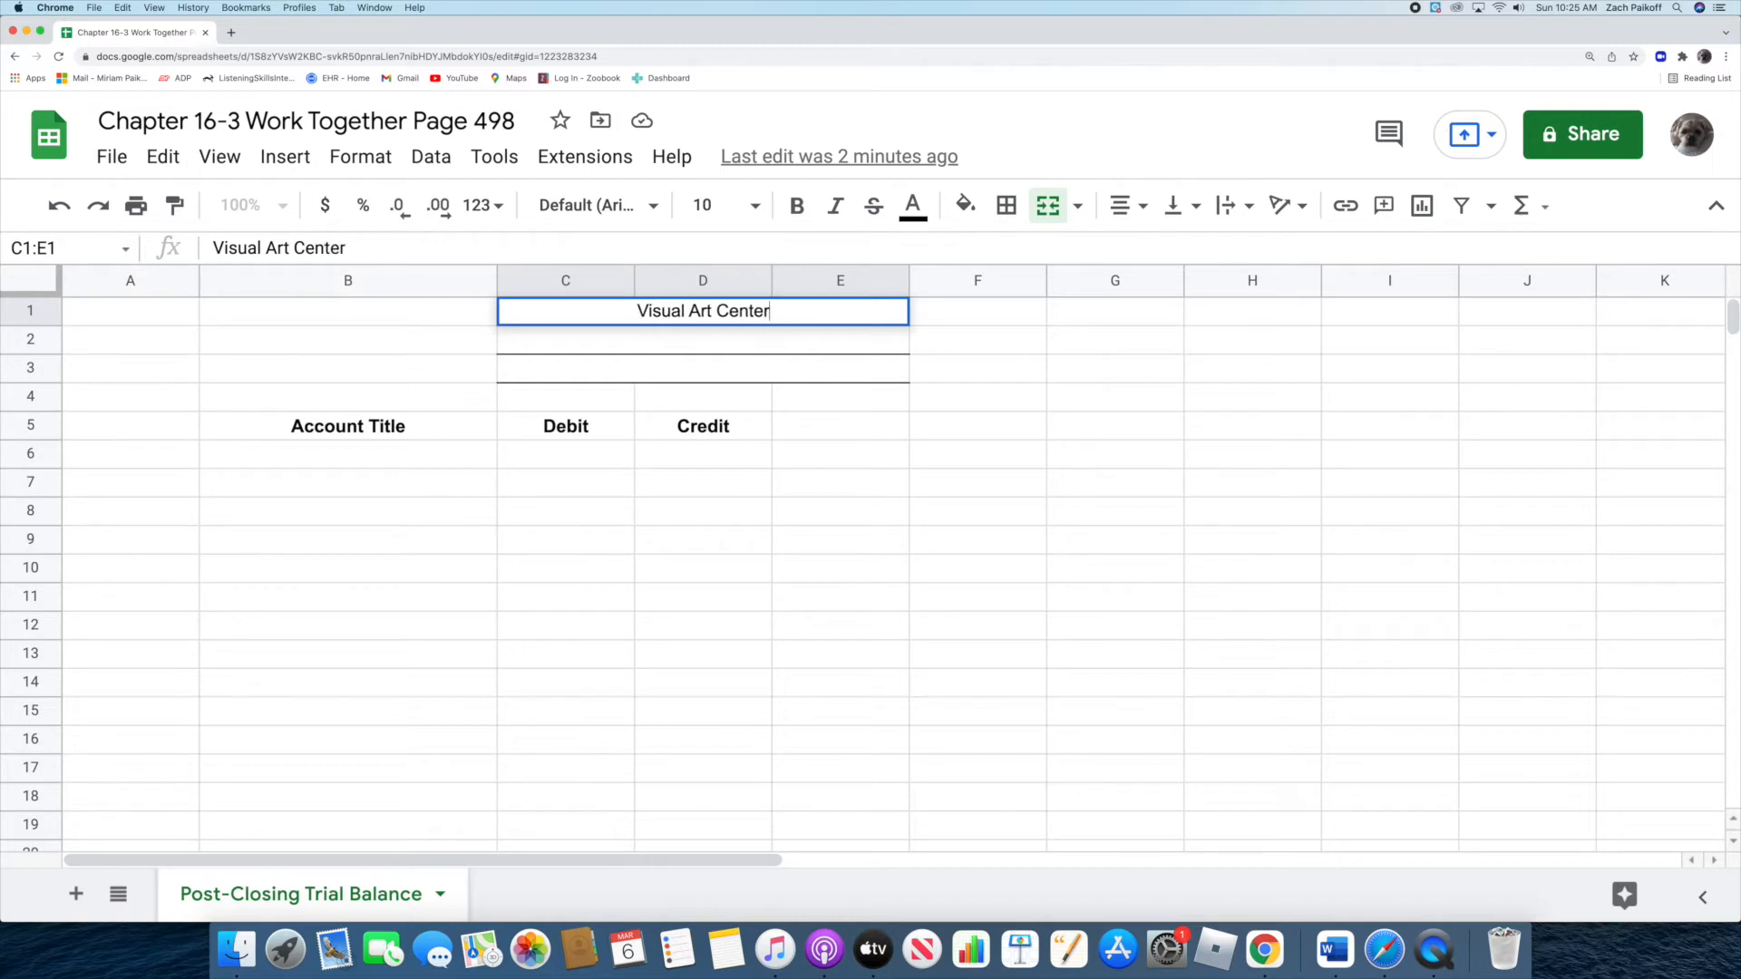
key("Return")
- Enter "Post-Closing Trial Balance" as the statement title in the merged heading cell C2:E2
double_click(817, 340)
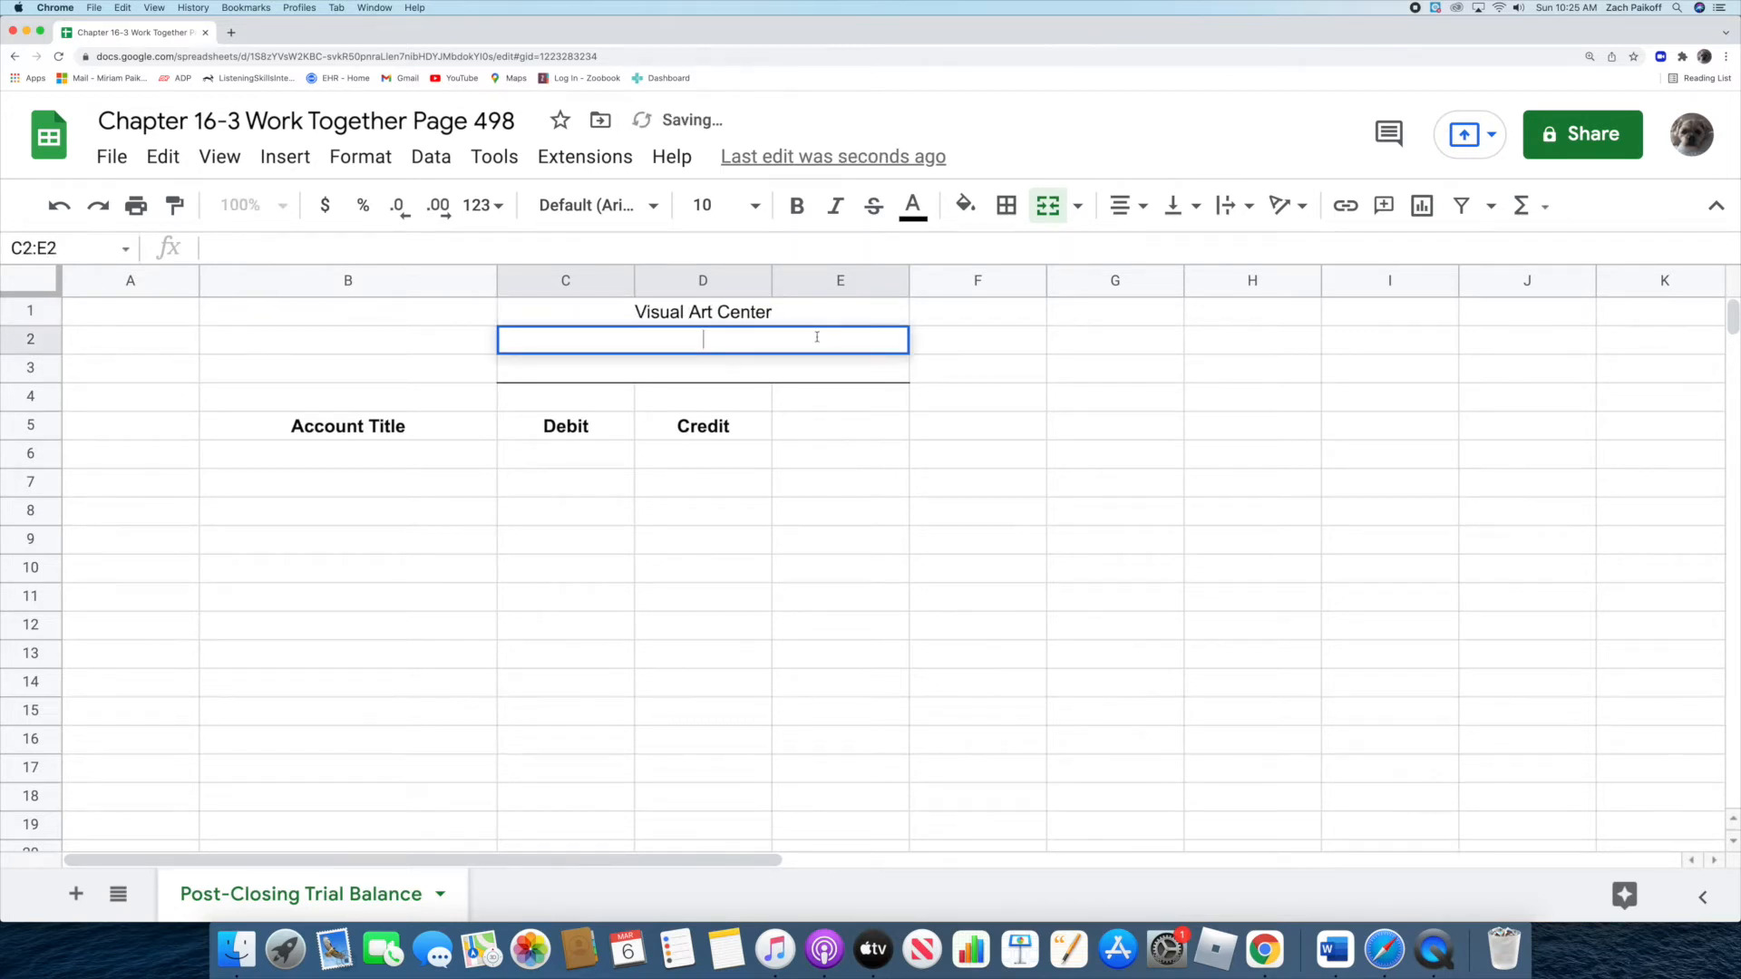
type("Post")
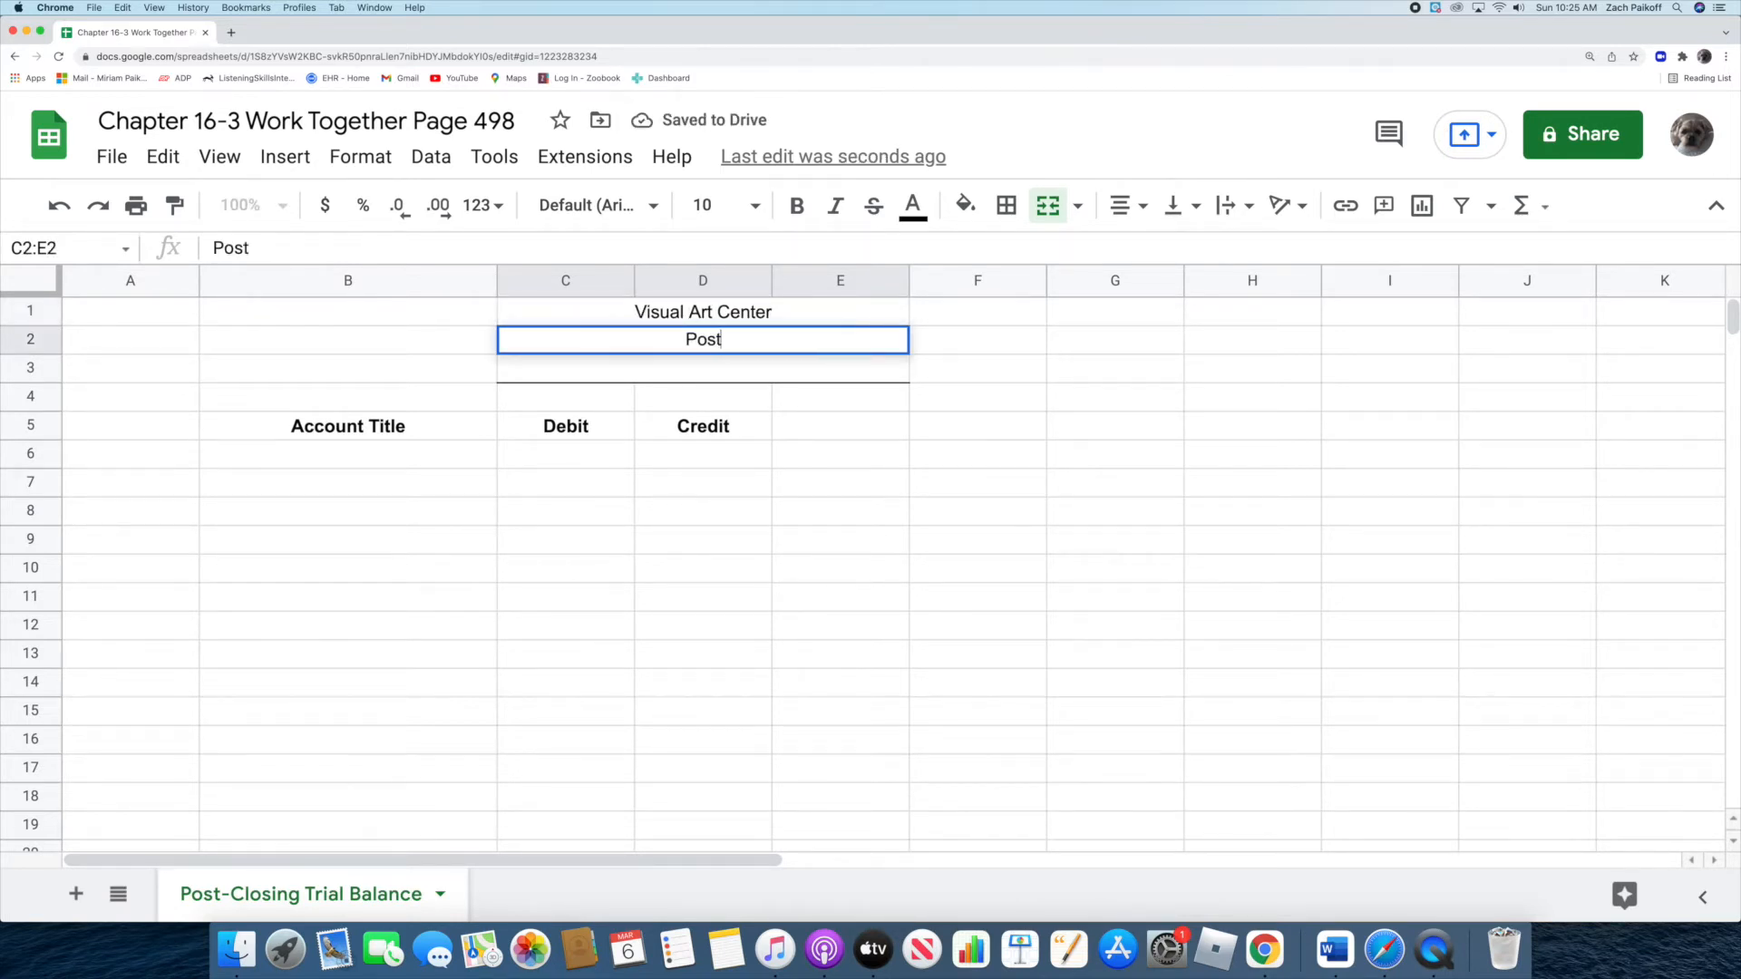
type("-Clos")
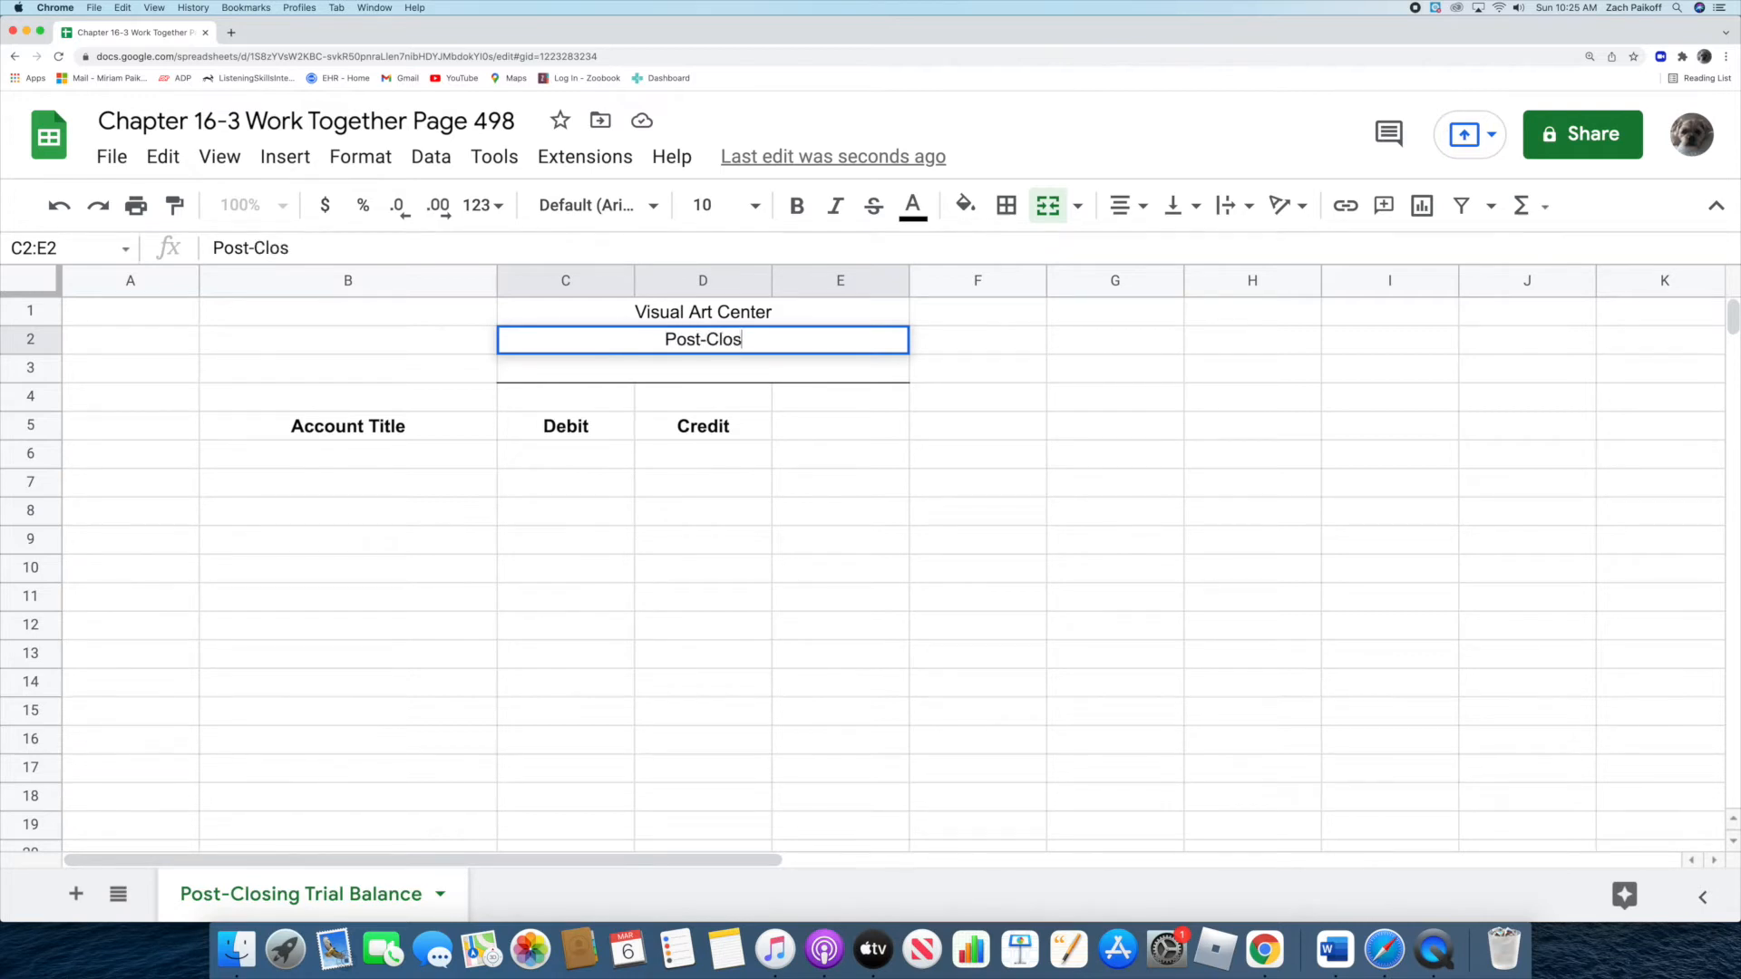
type("ing Tr")
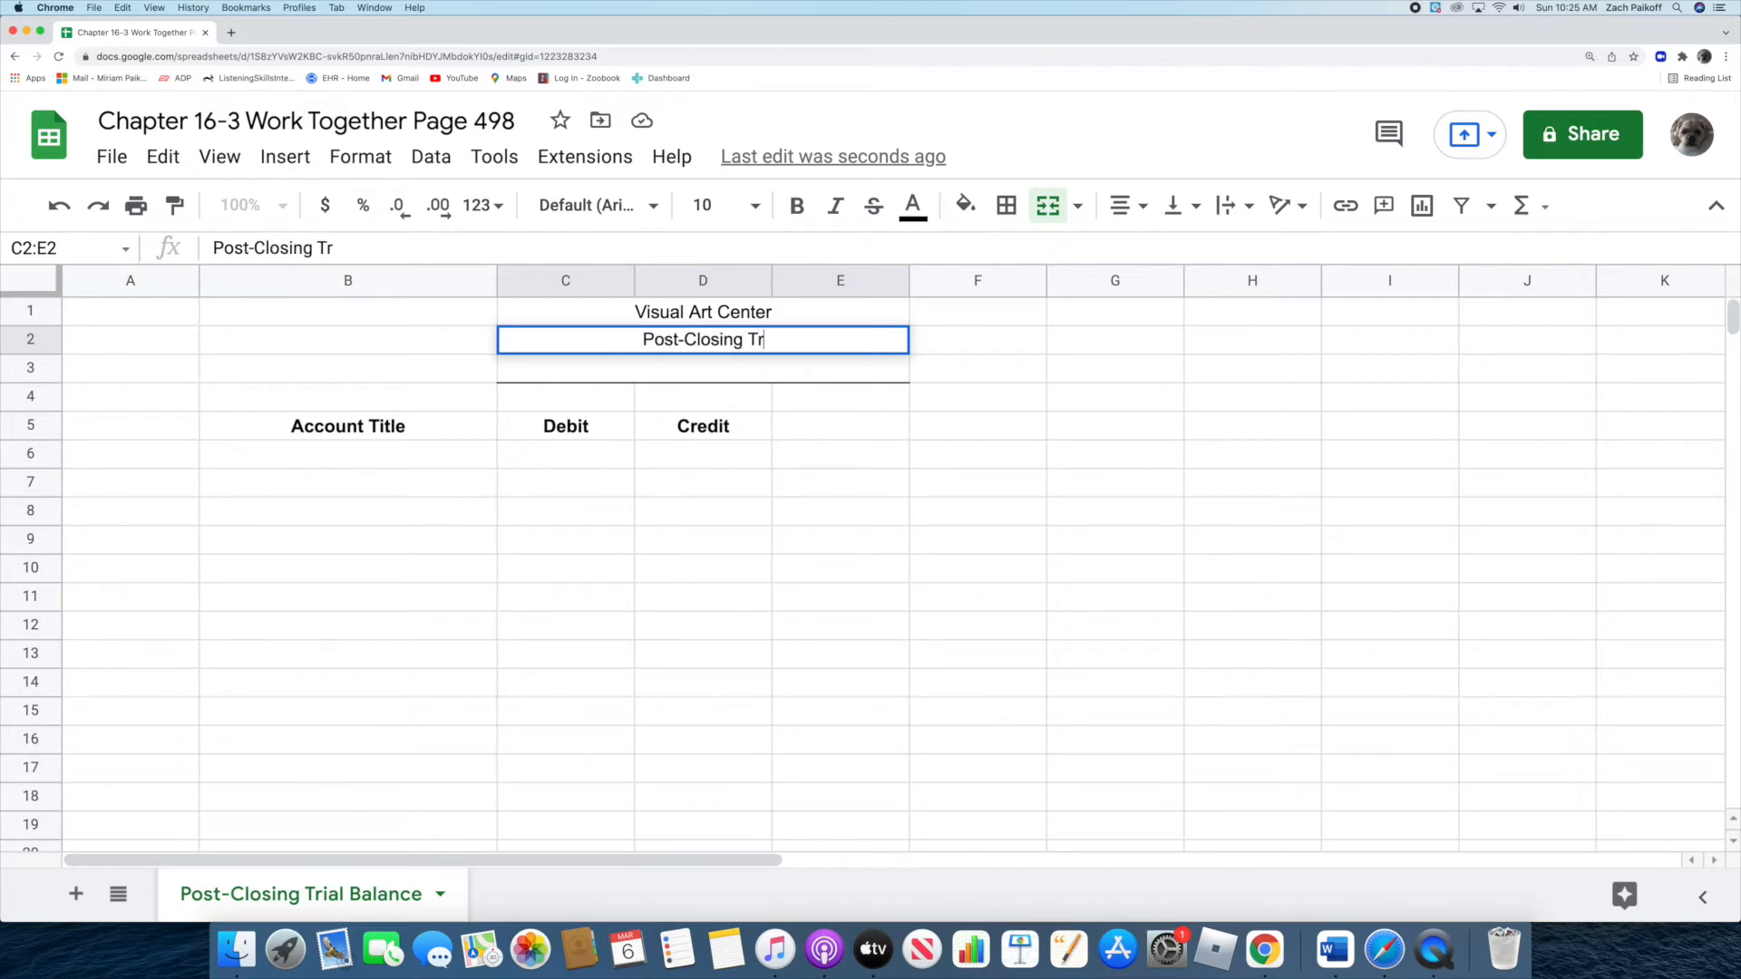
type("ial Balance")
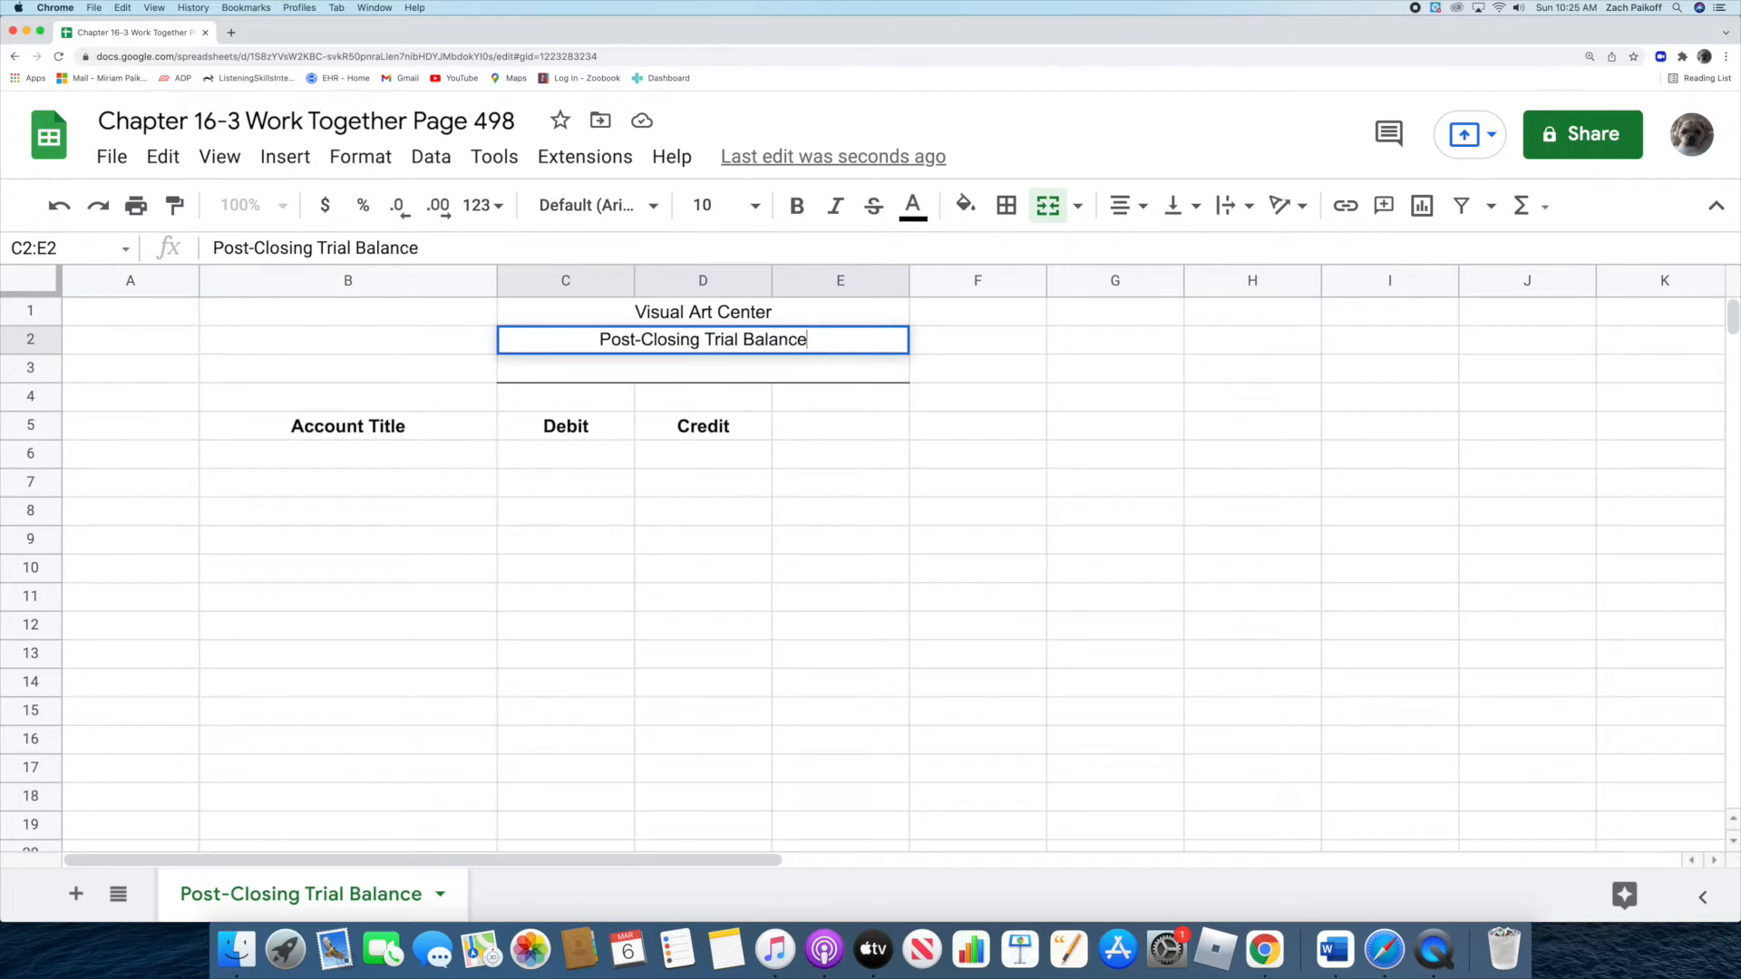
key("Return")
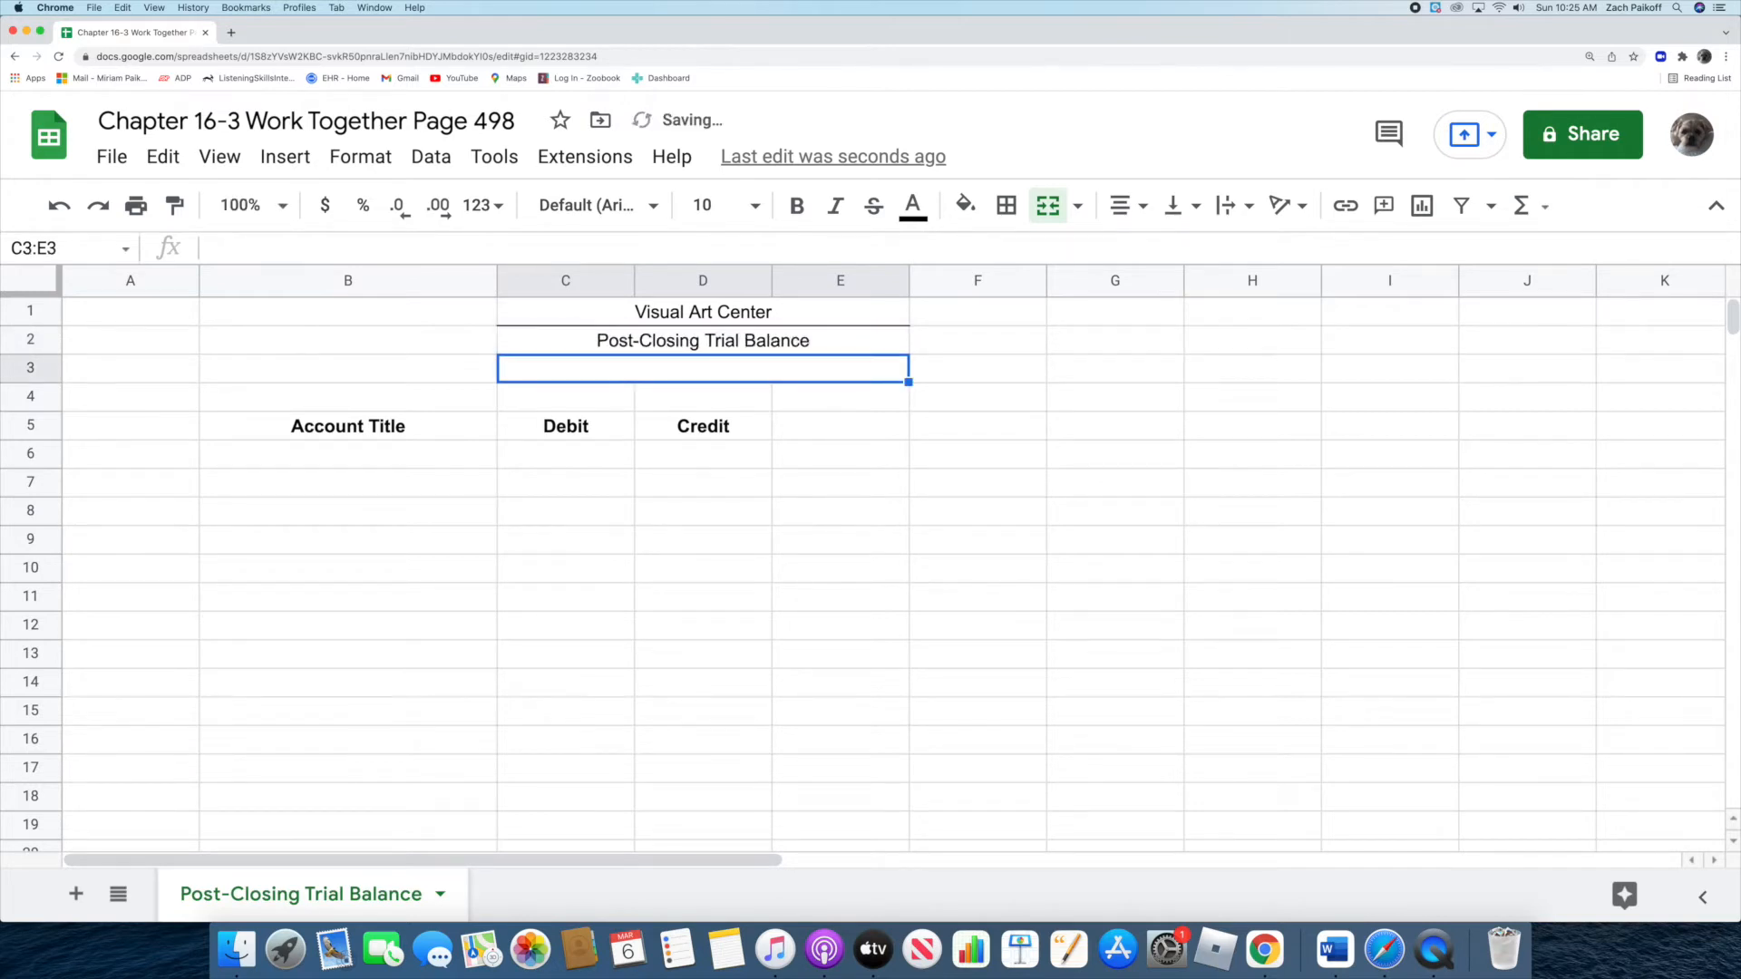
- Enter "December 31, 2022" as the statement date in the merged heading cell C3:E3
type("Decemb")
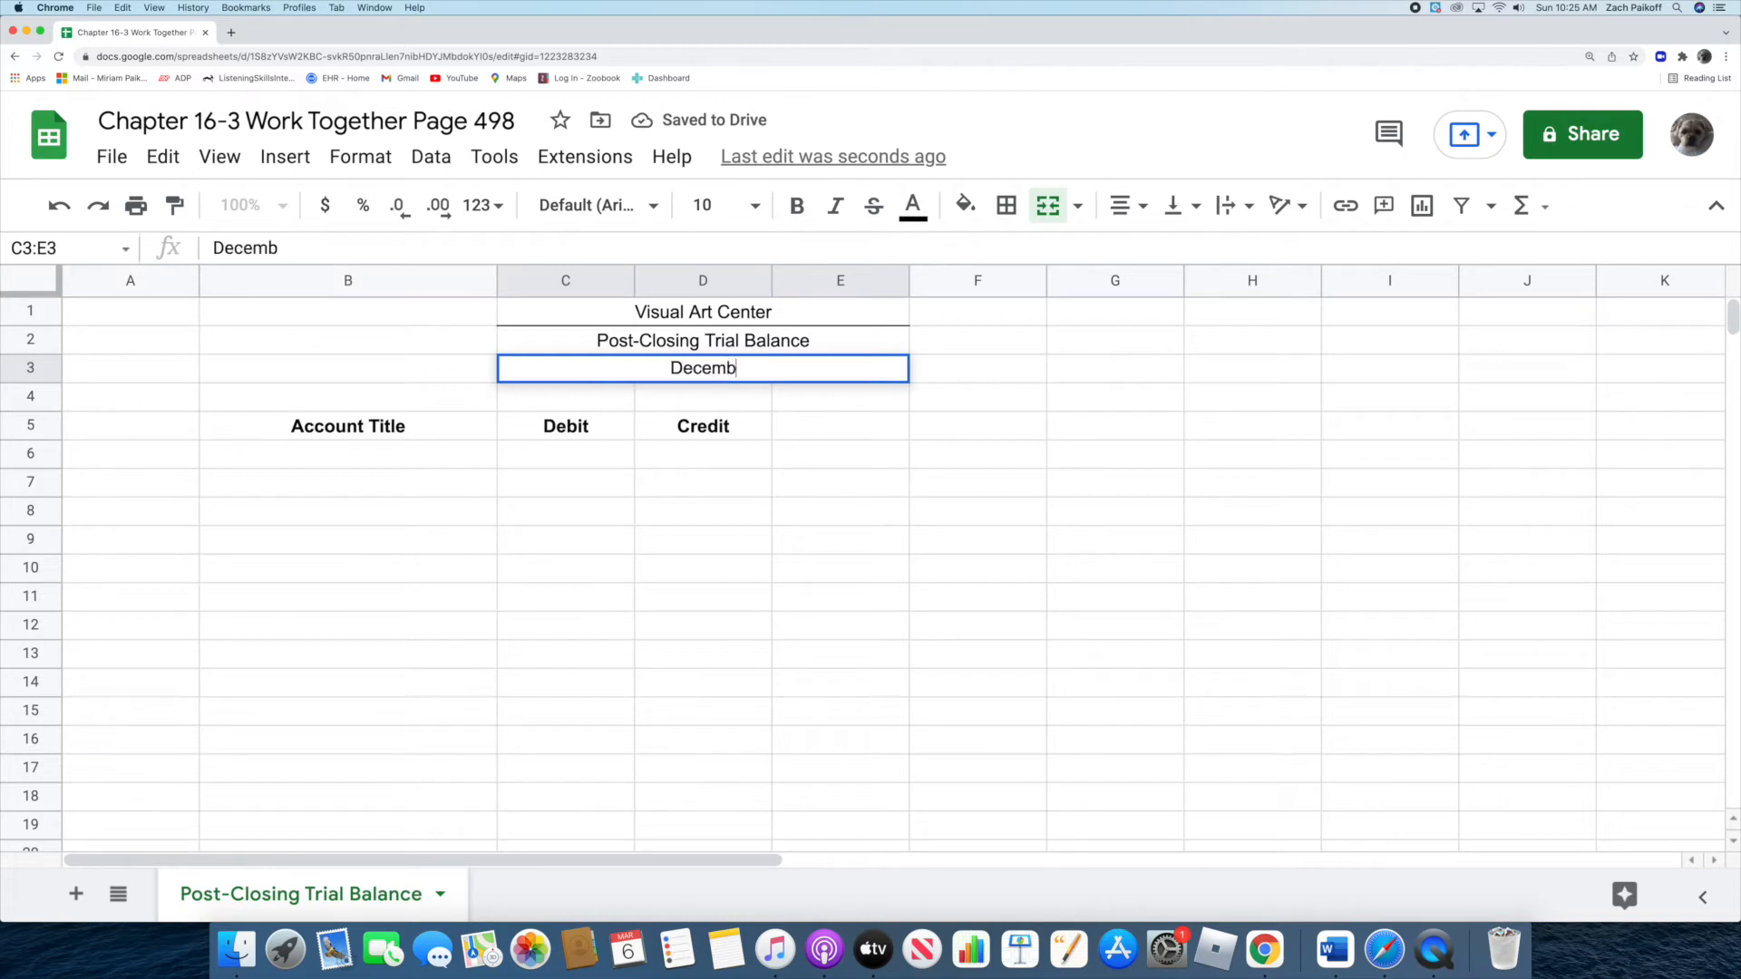
type("er 31, ")
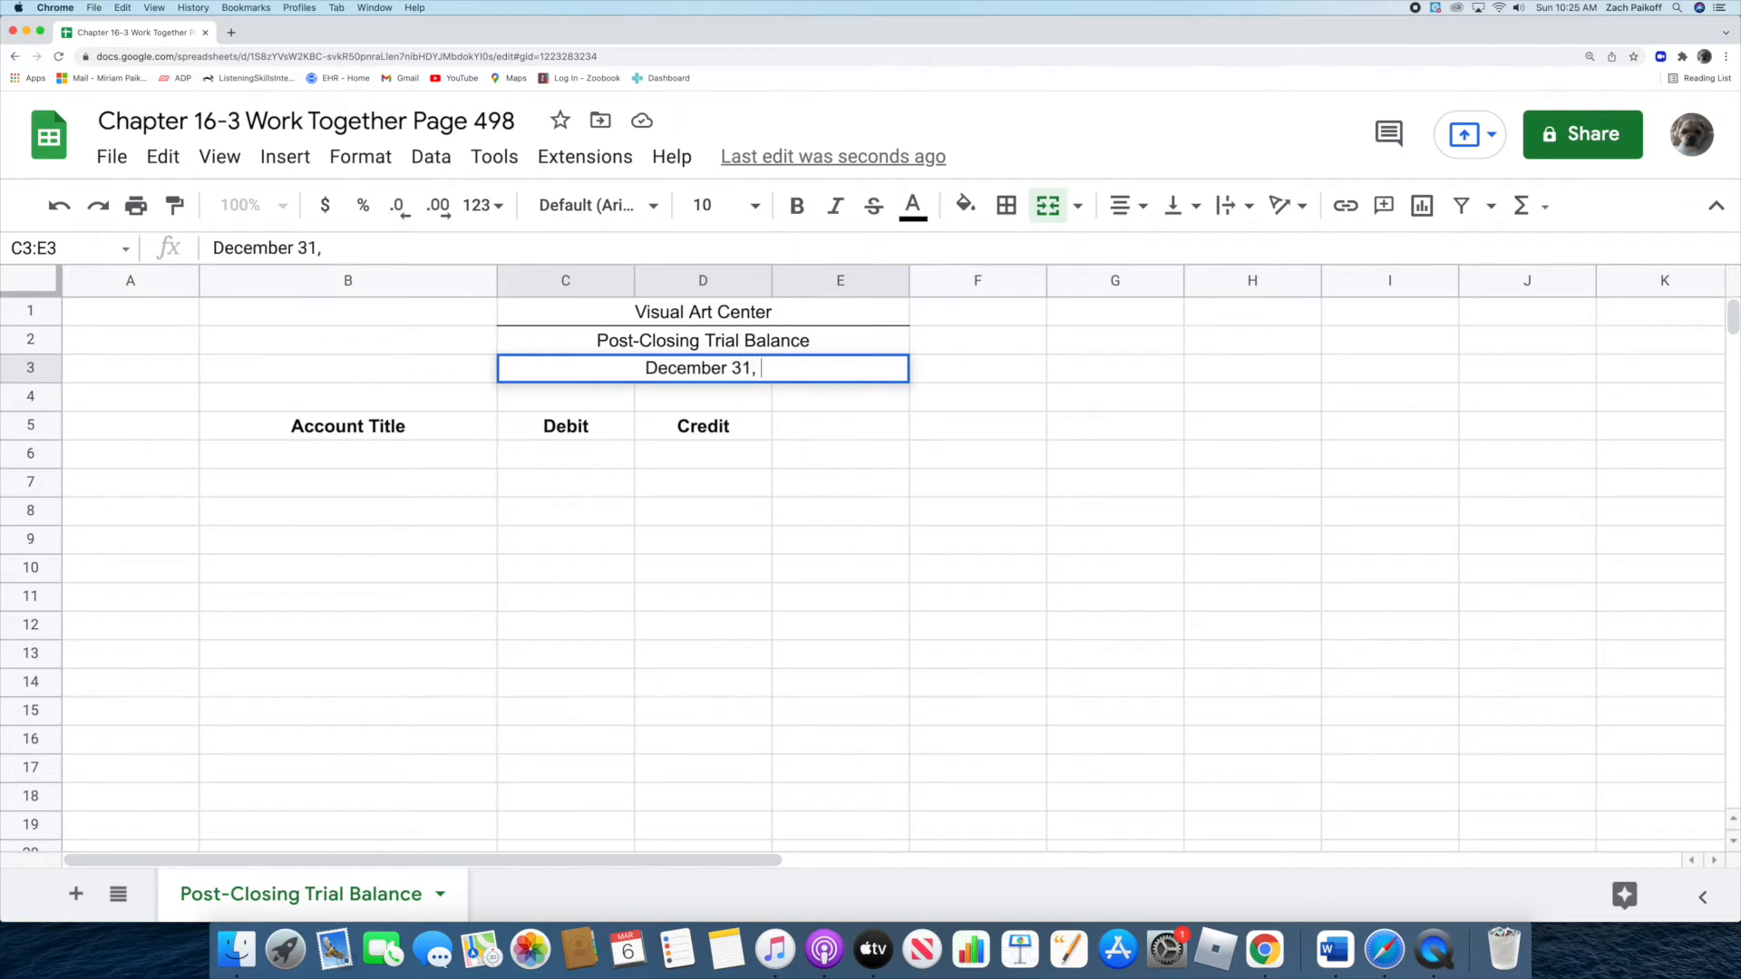
type("2022")
key("Return")
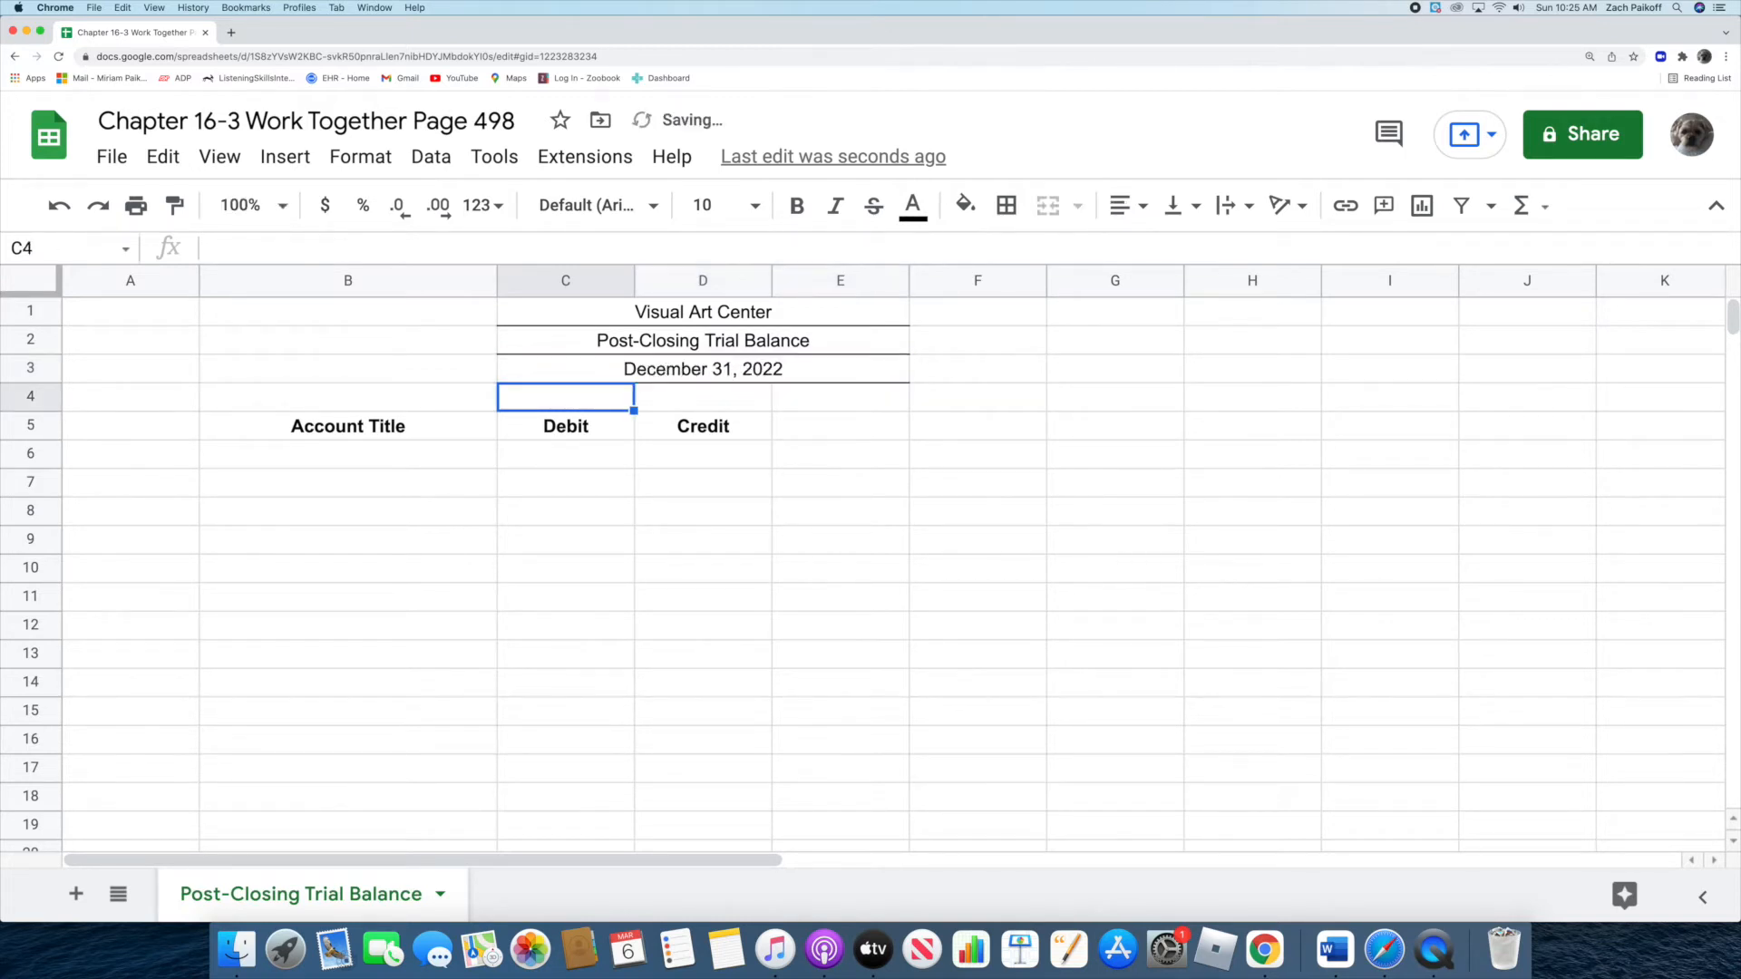
- Record the account title Cash in B6 with a debit balance of 21810.20 in C6
left_click(329, 458)
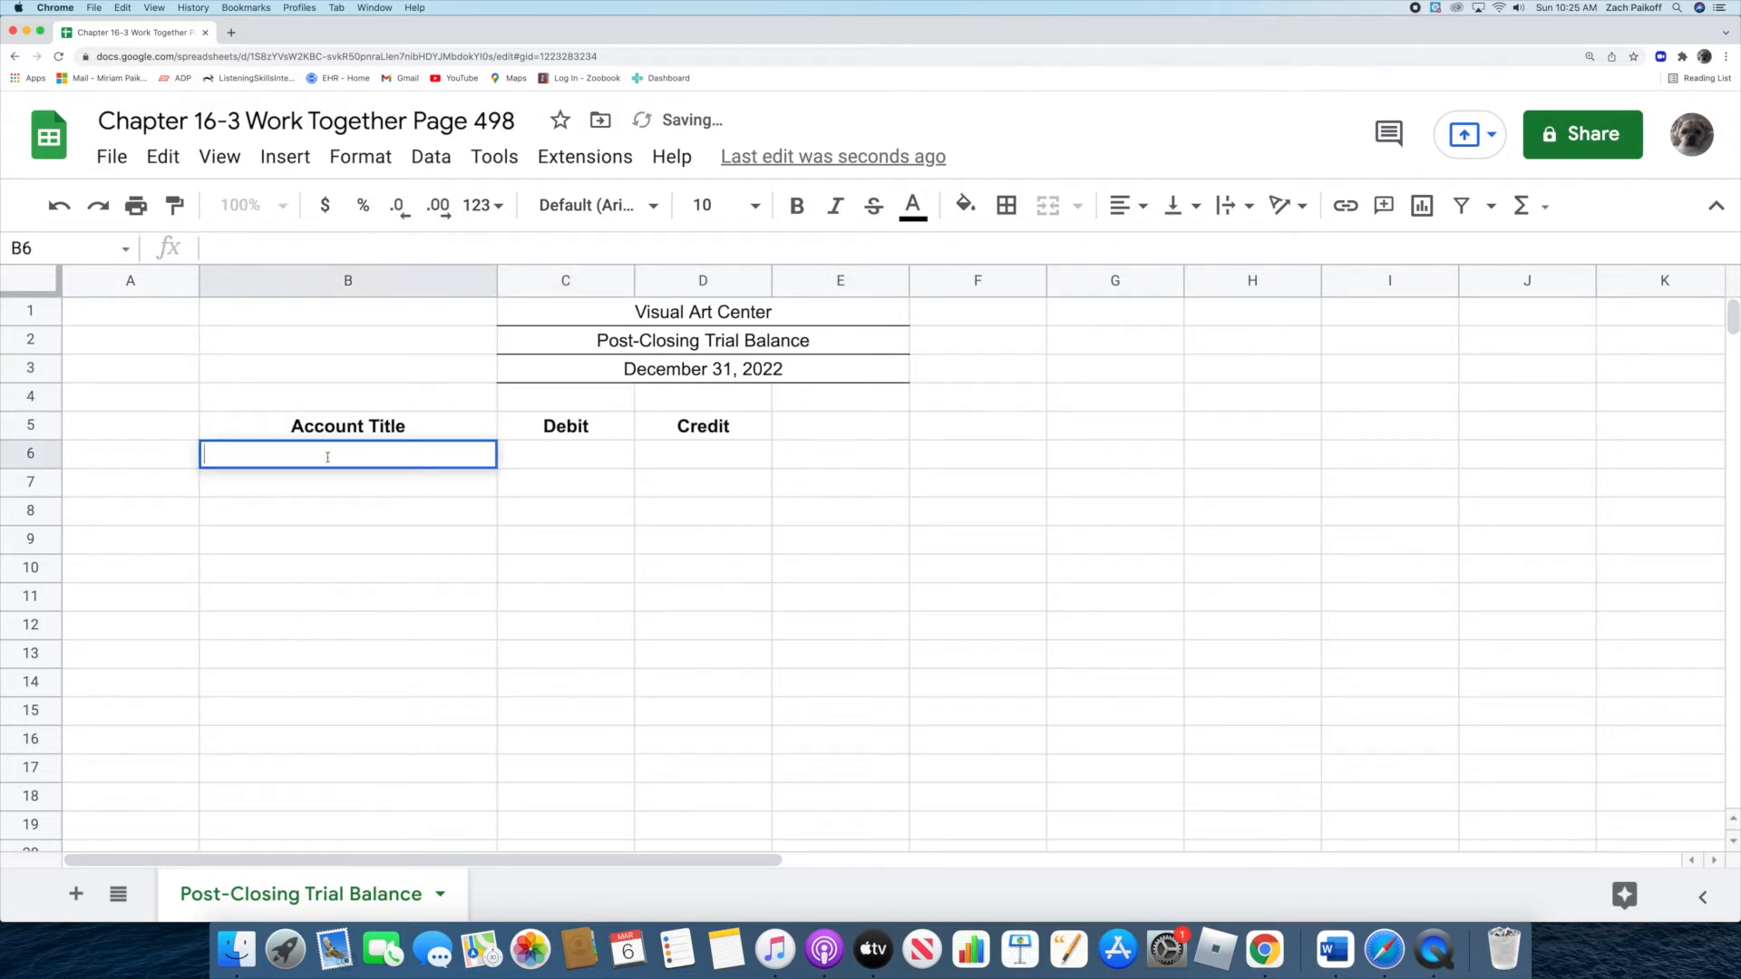
type("Cash")
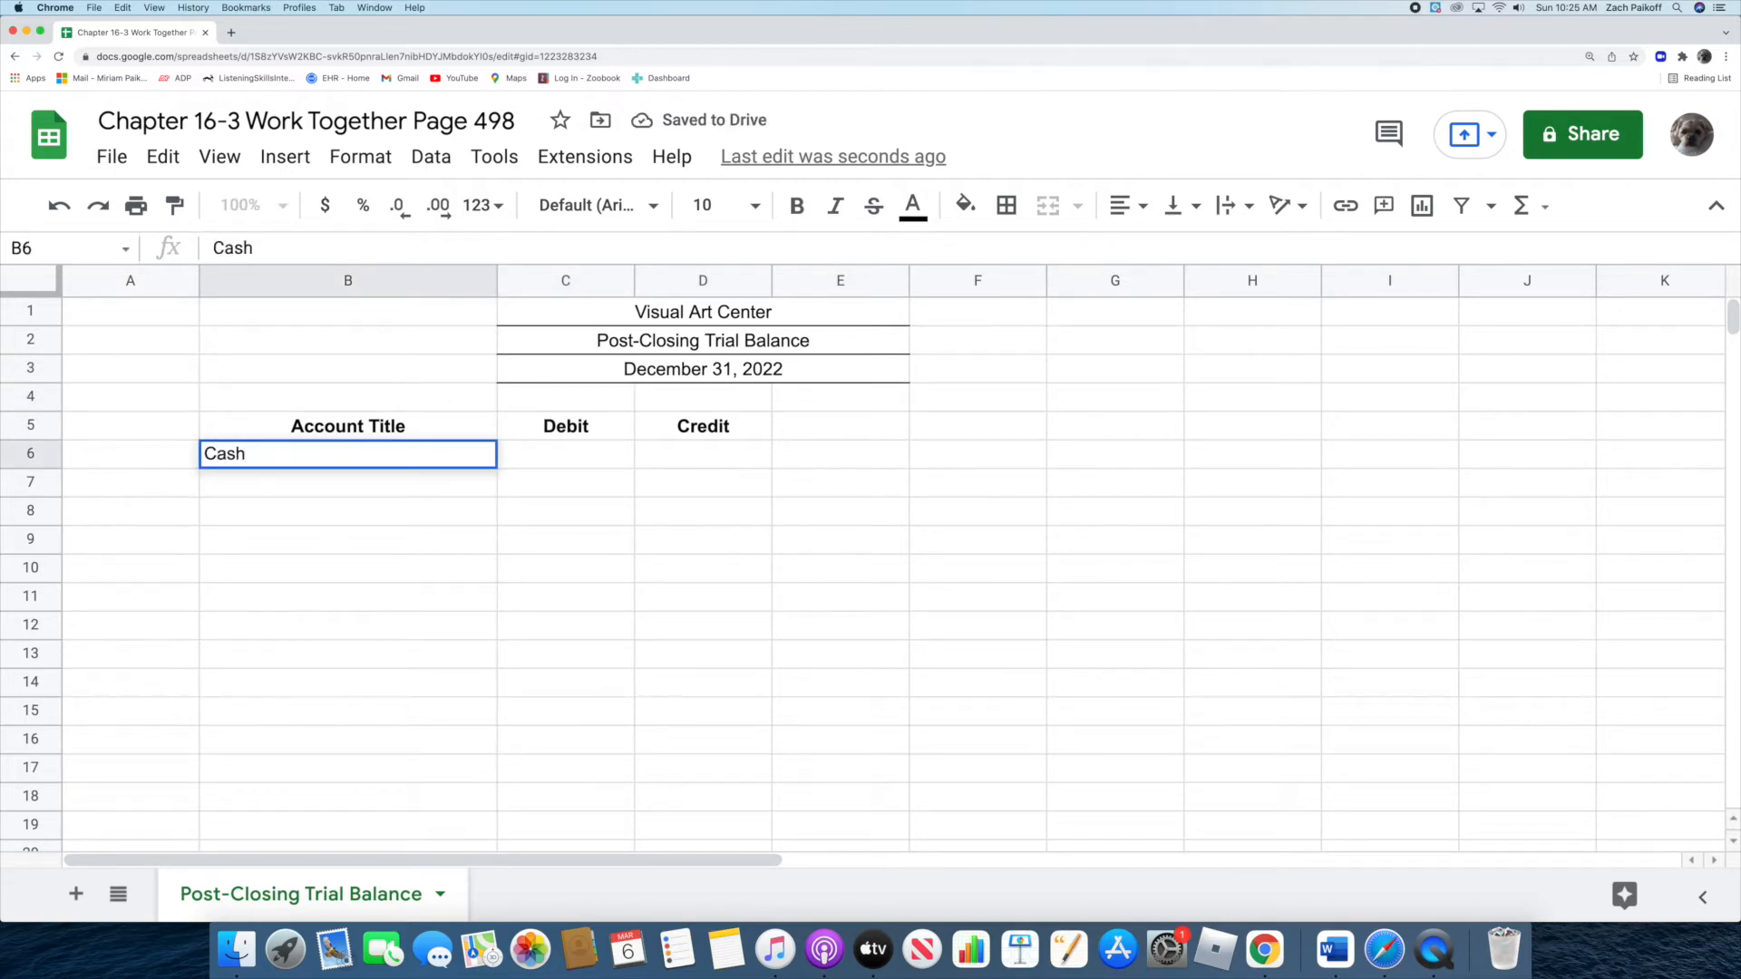
key("Return")
double_click(557, 455)
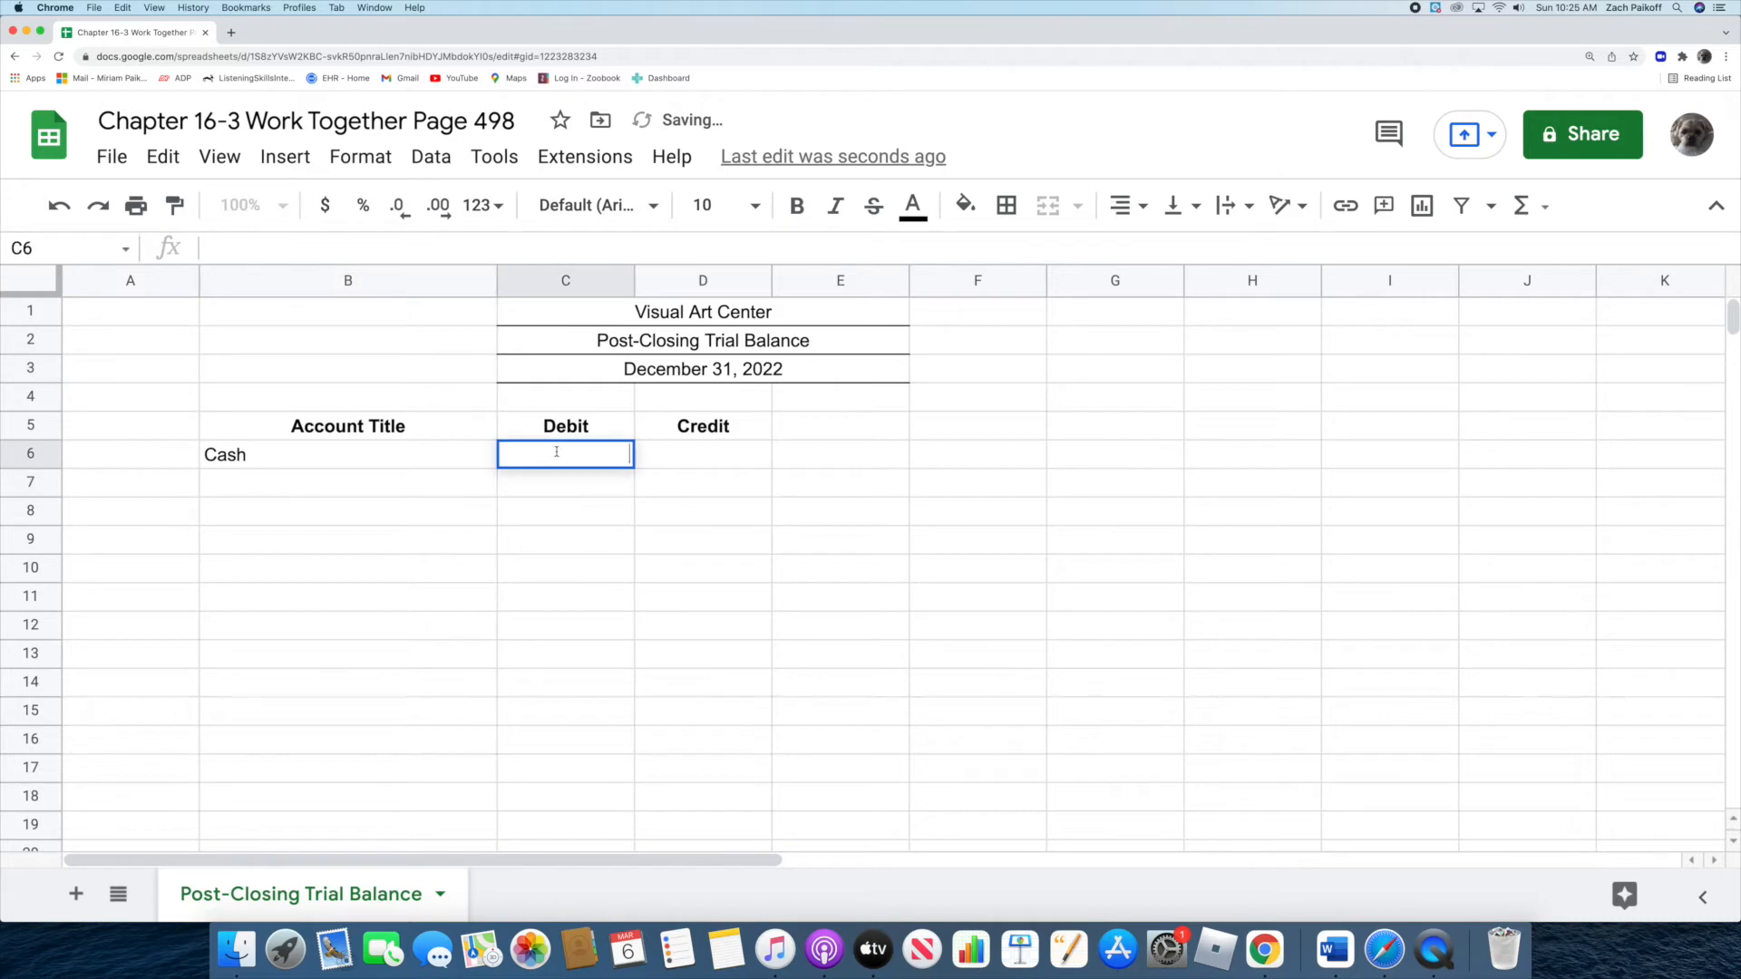
type("218")
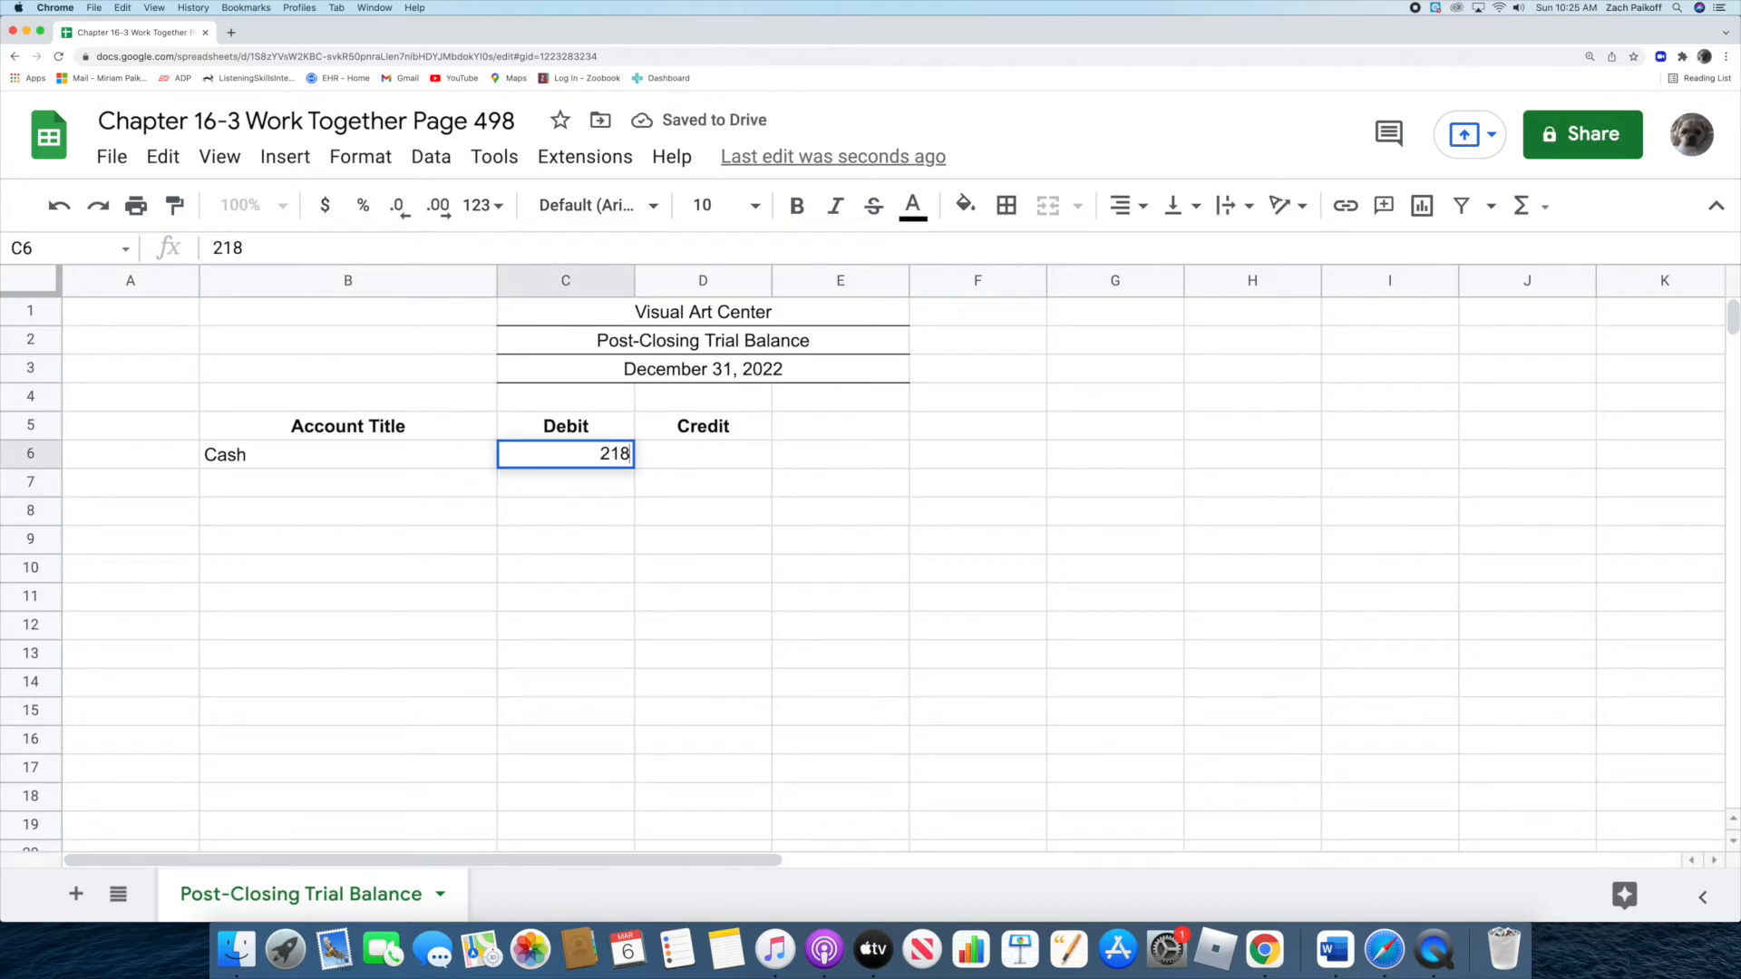
type("10.20")
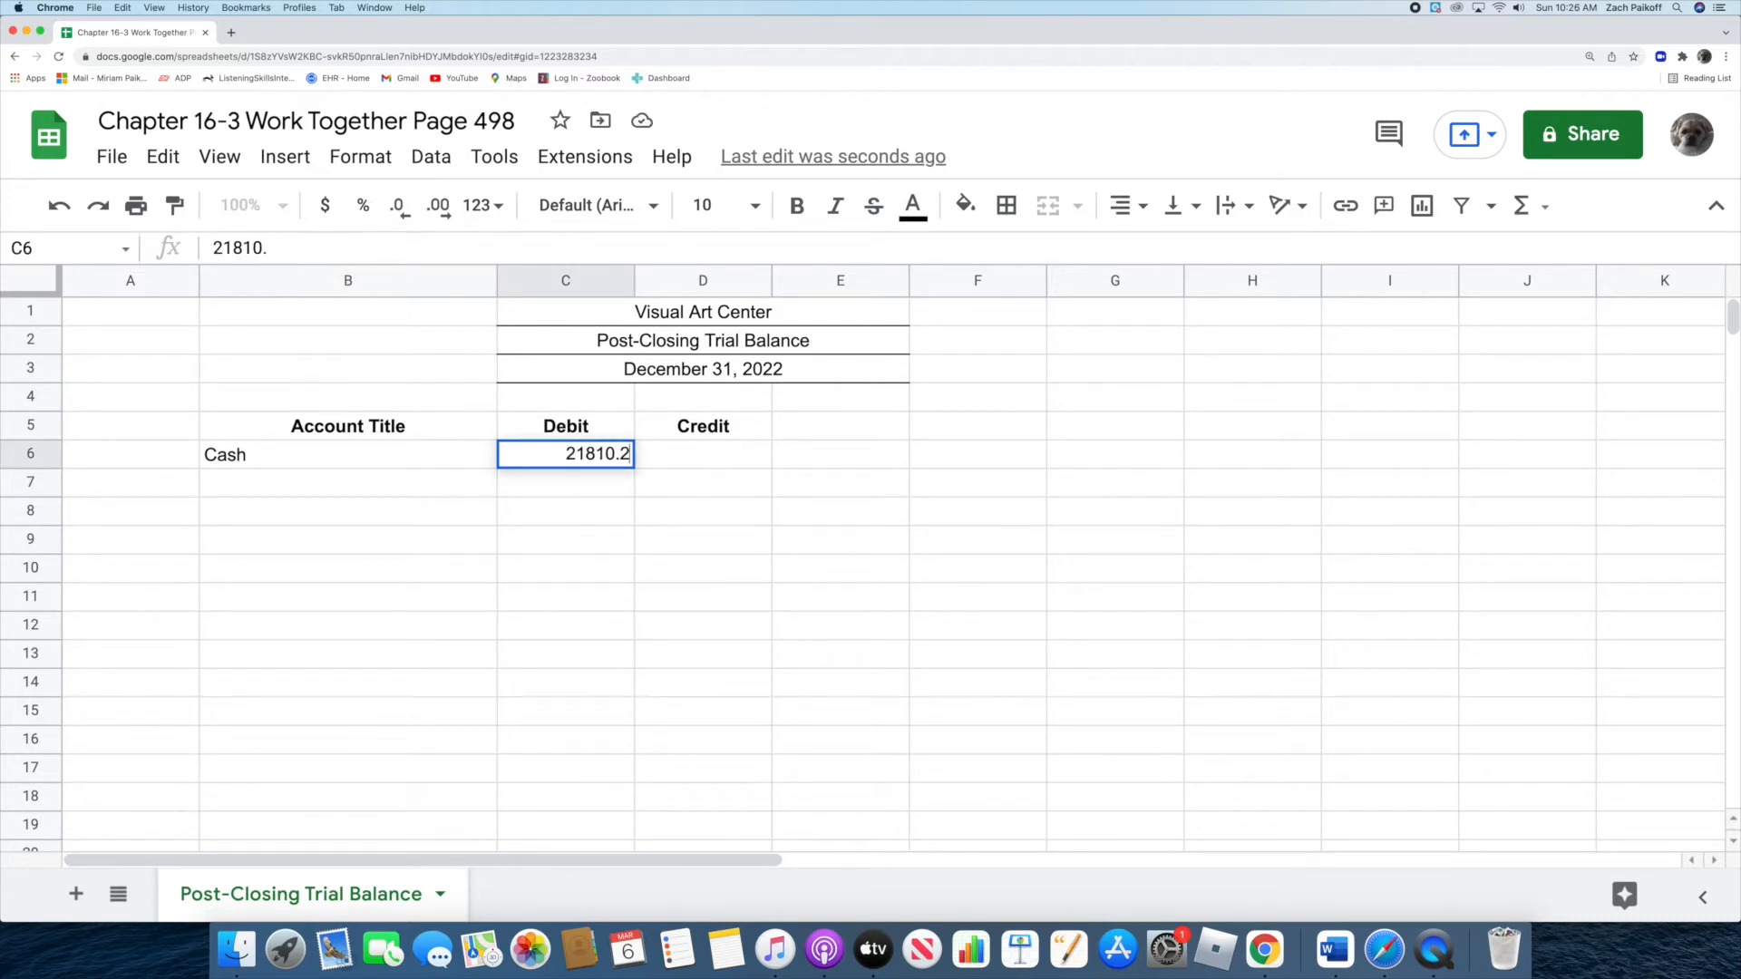
key("Return")
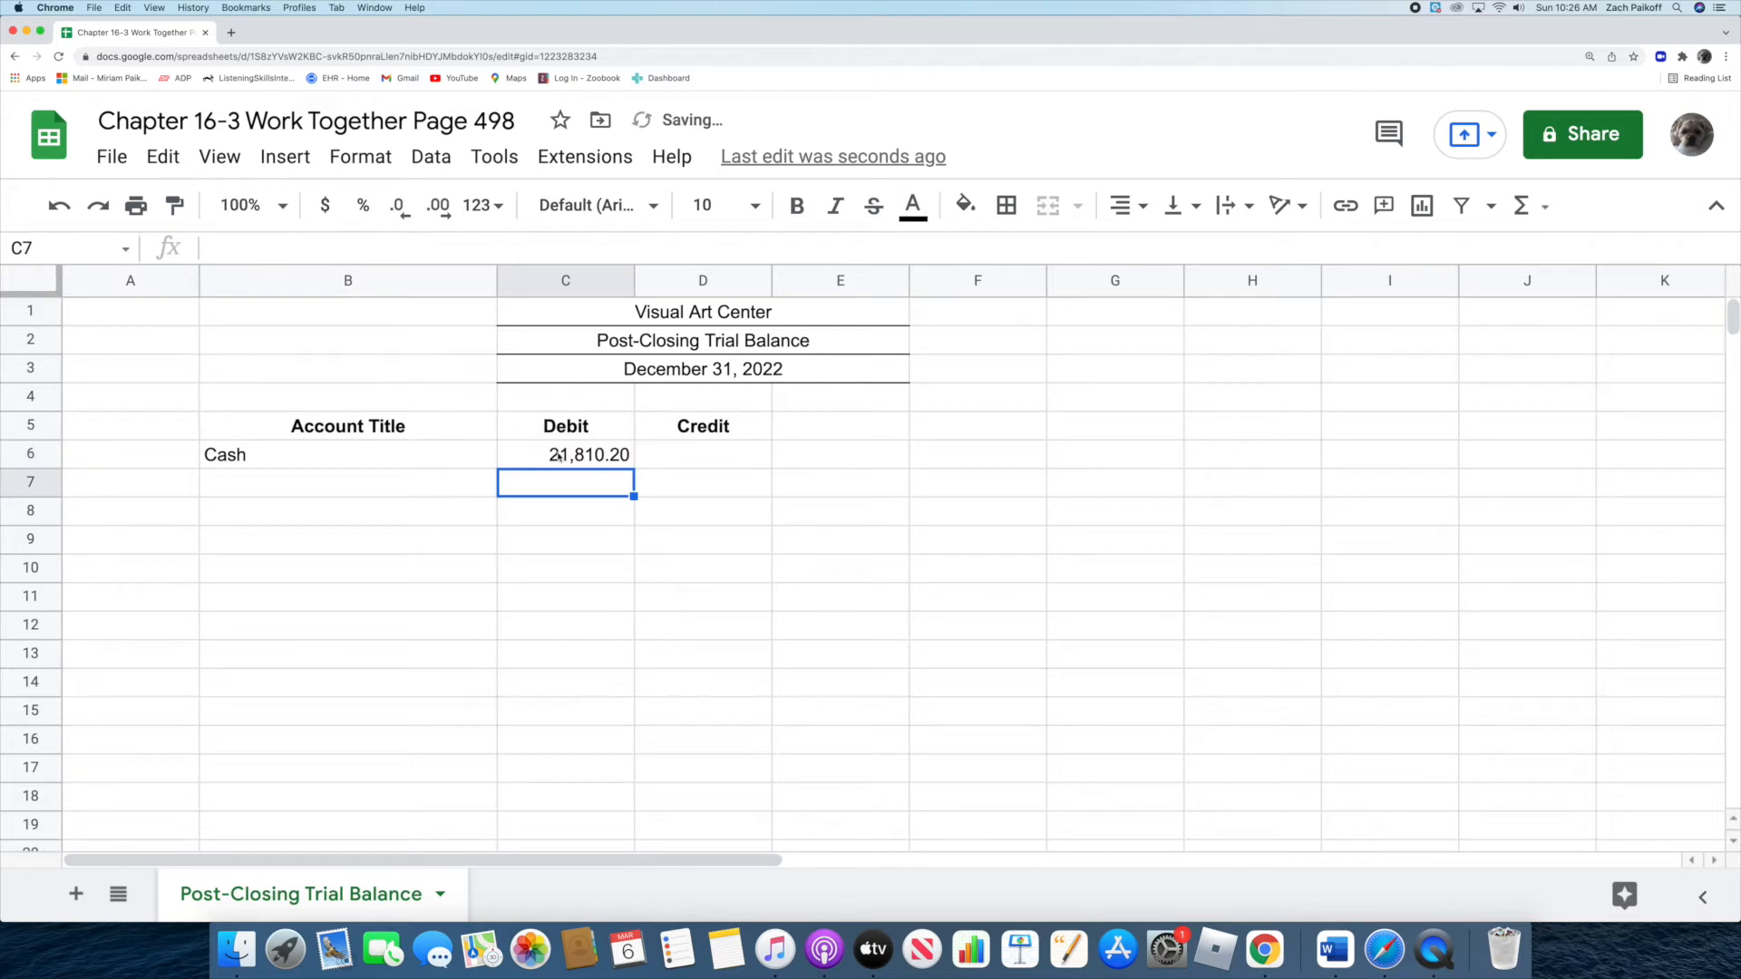
- Record the account title Petty Cash in B7 with a debit balance of 350 in C7
left_click(427, 487)
type("Petty Cash")
key("Return")
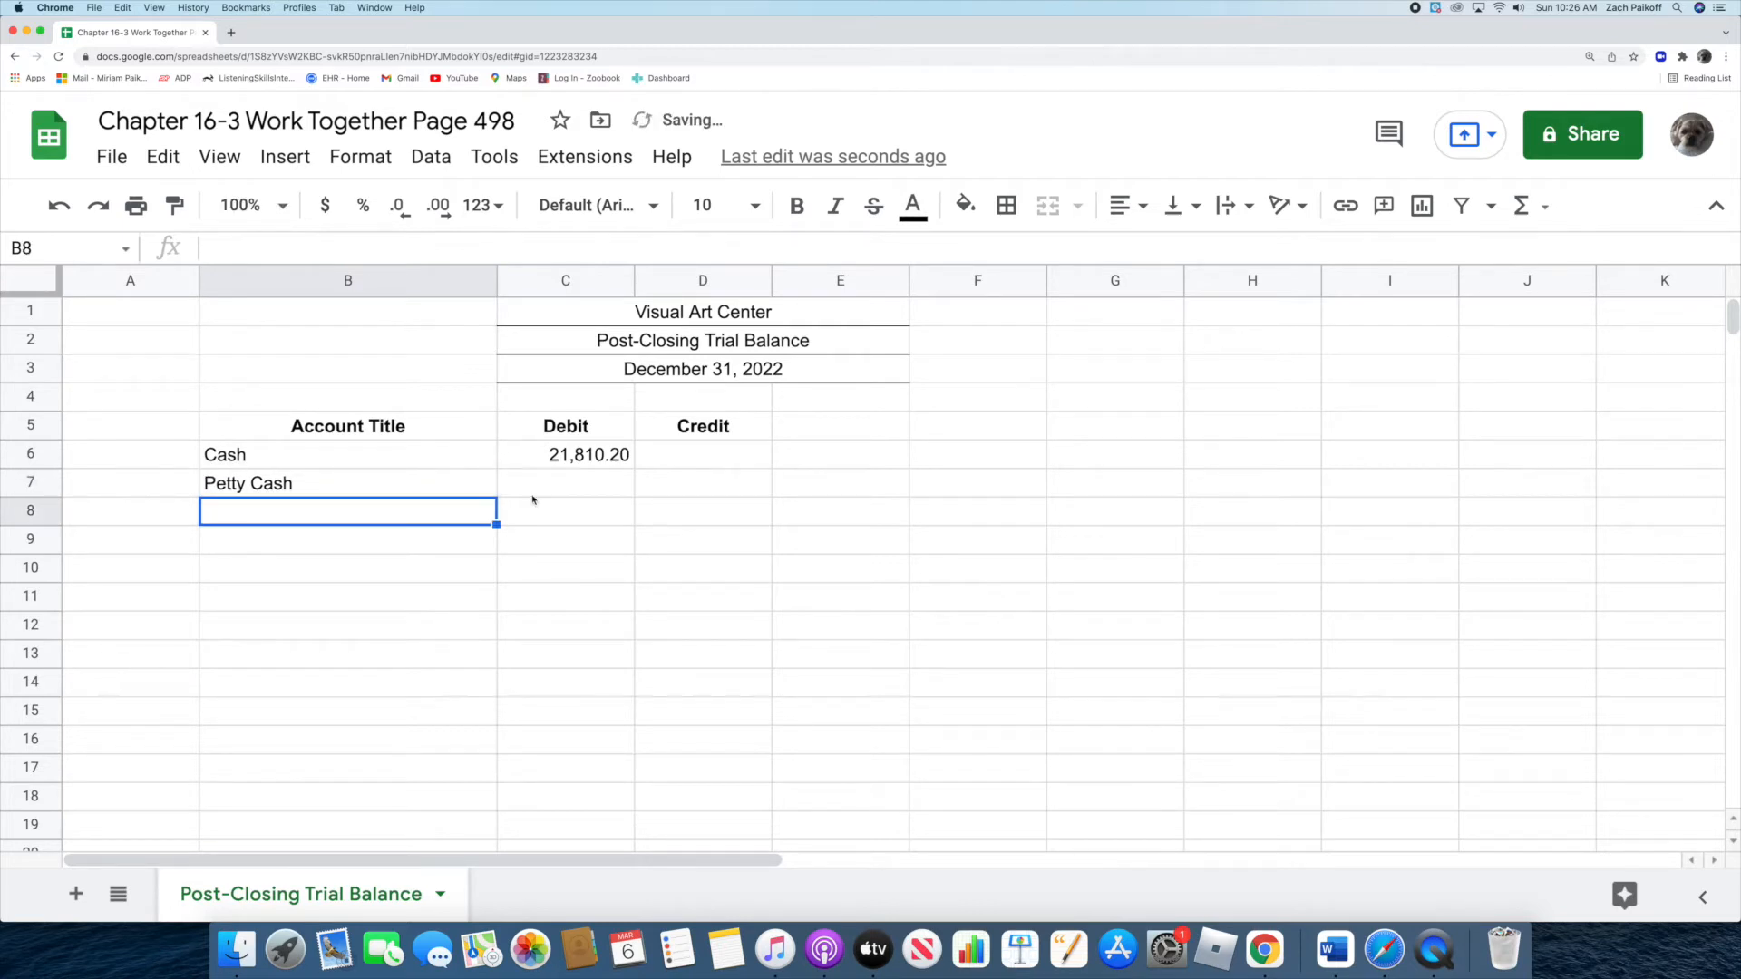
double_click(561, 485)
type("350")
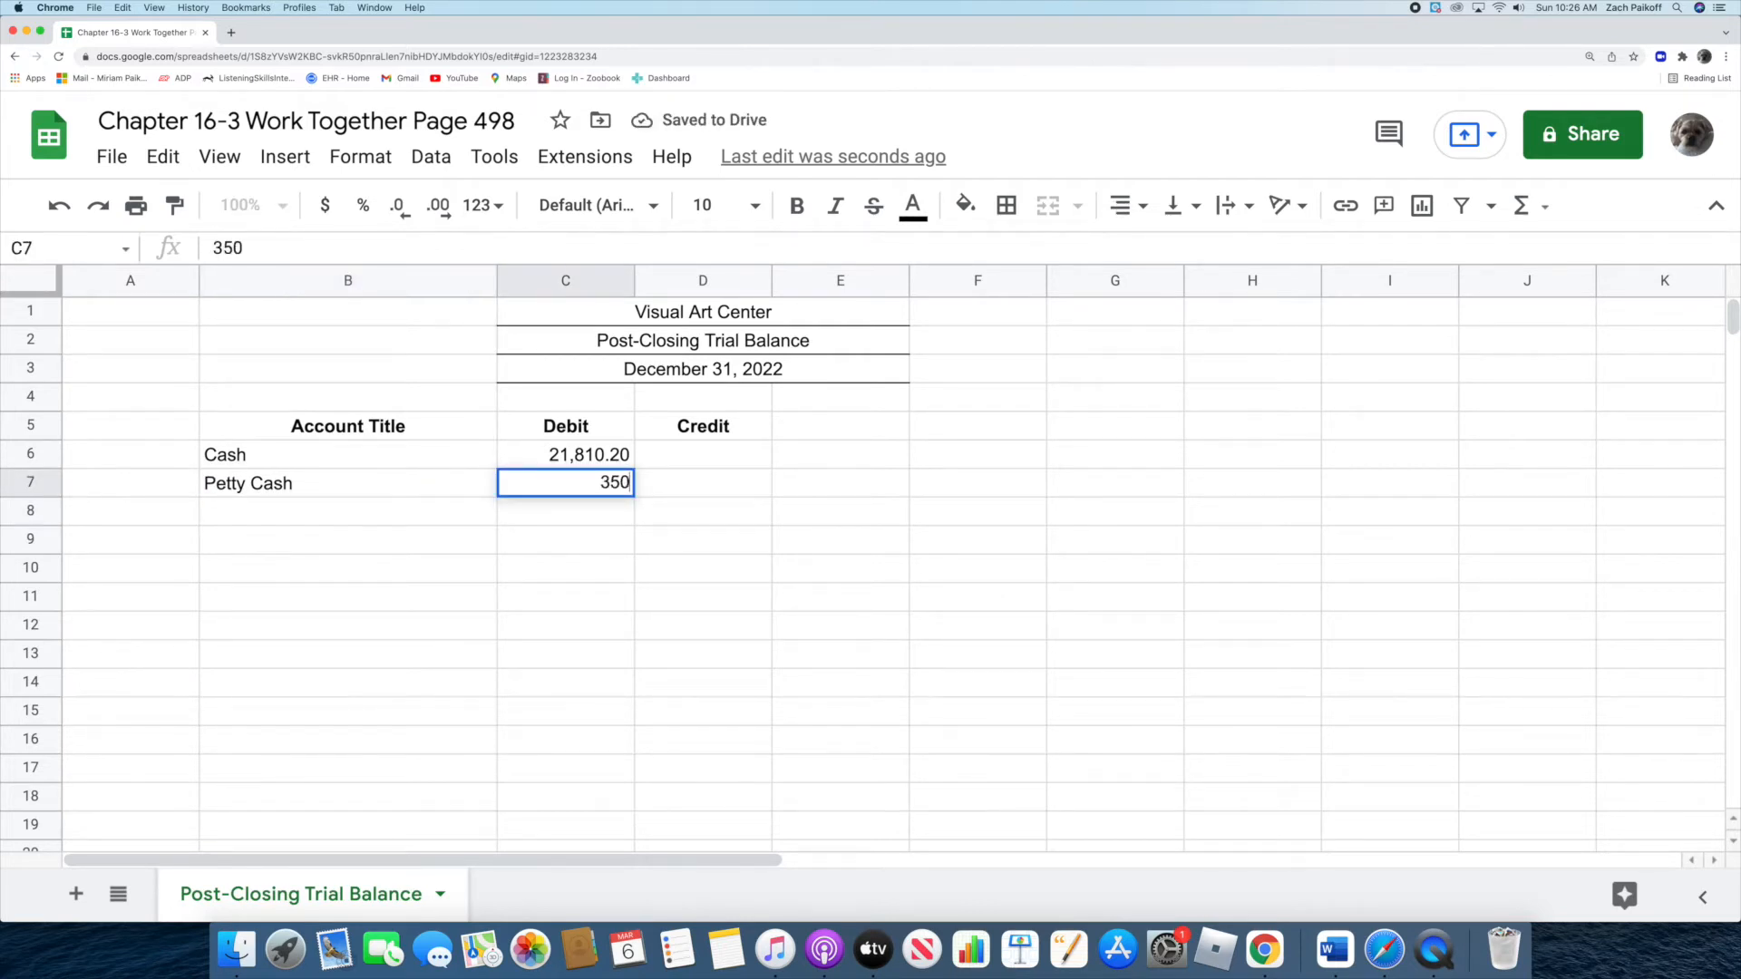
key("Return")
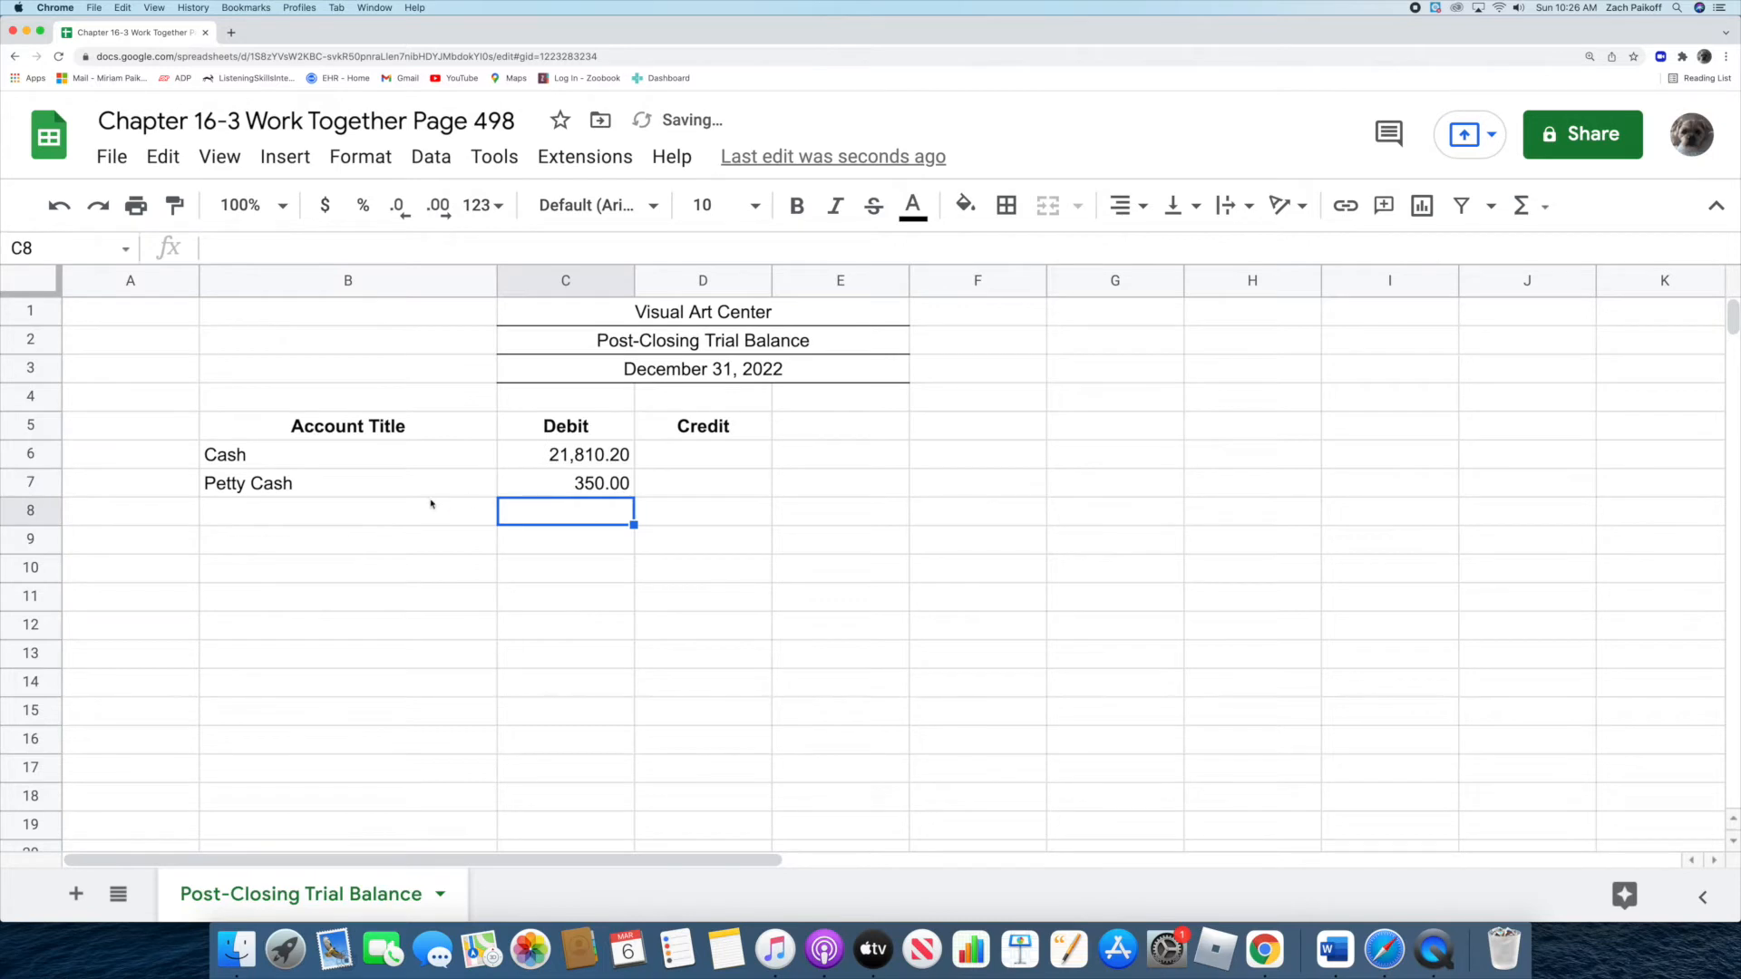
- Record the account title Accounts Receivable in B8 with a debit balance of 8398.80 in C8
double_click(393, 511)
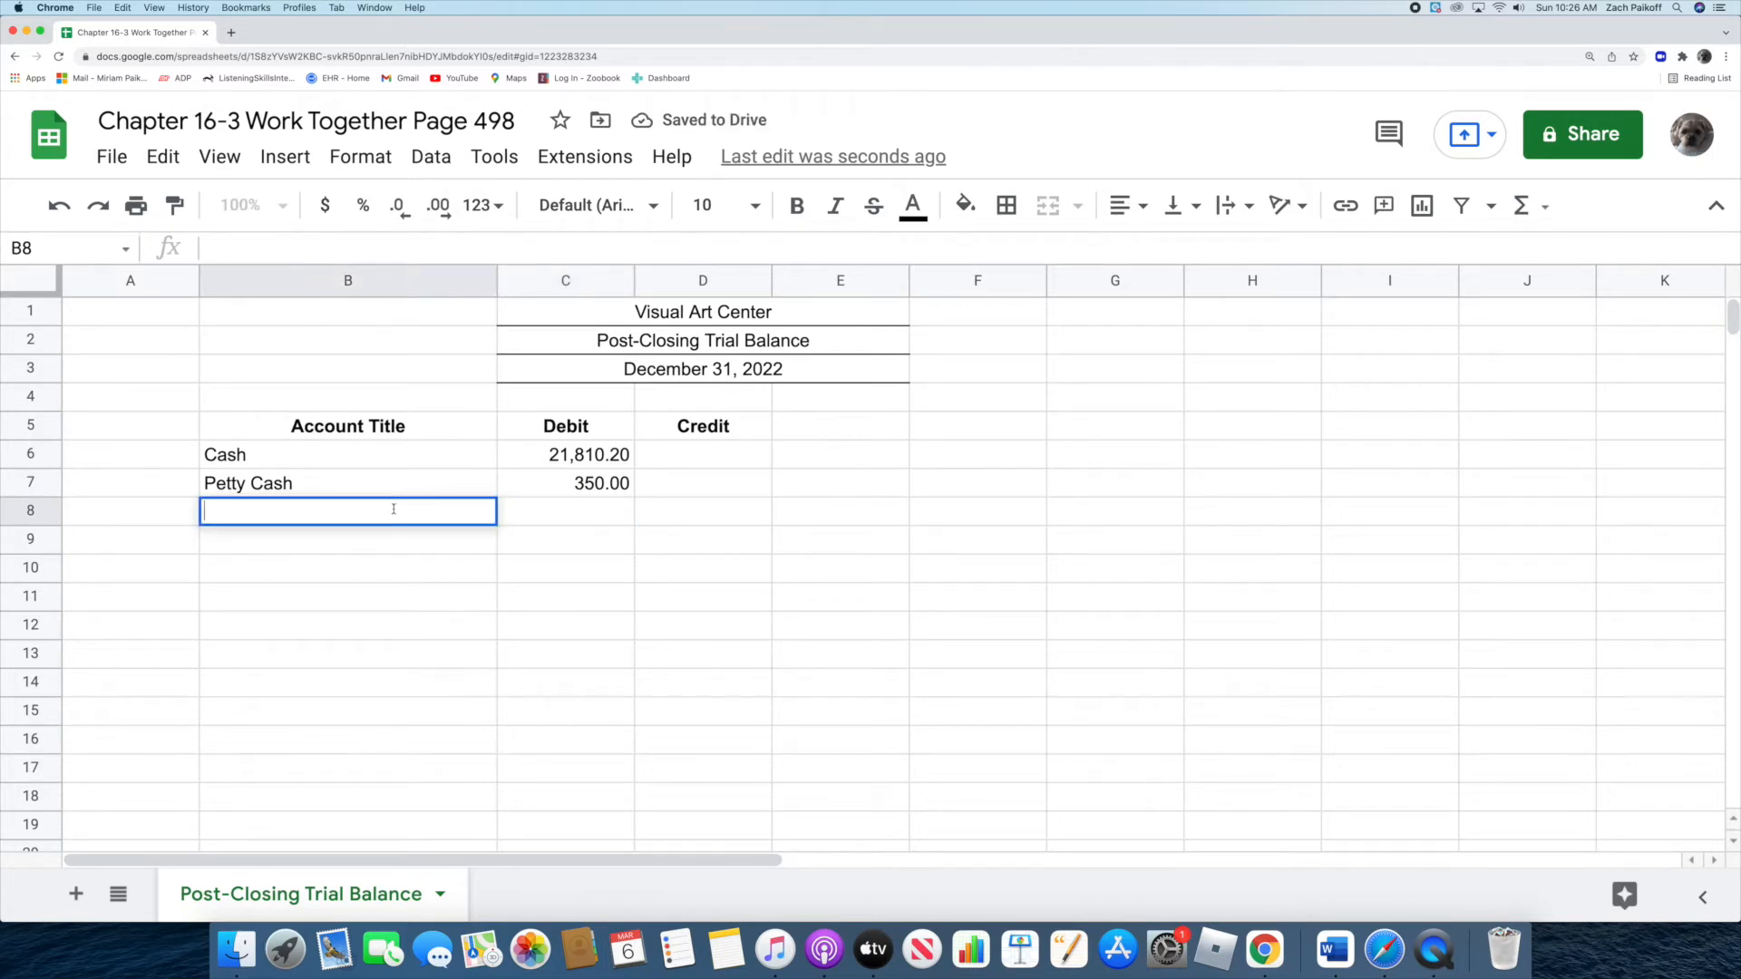
type("Account")
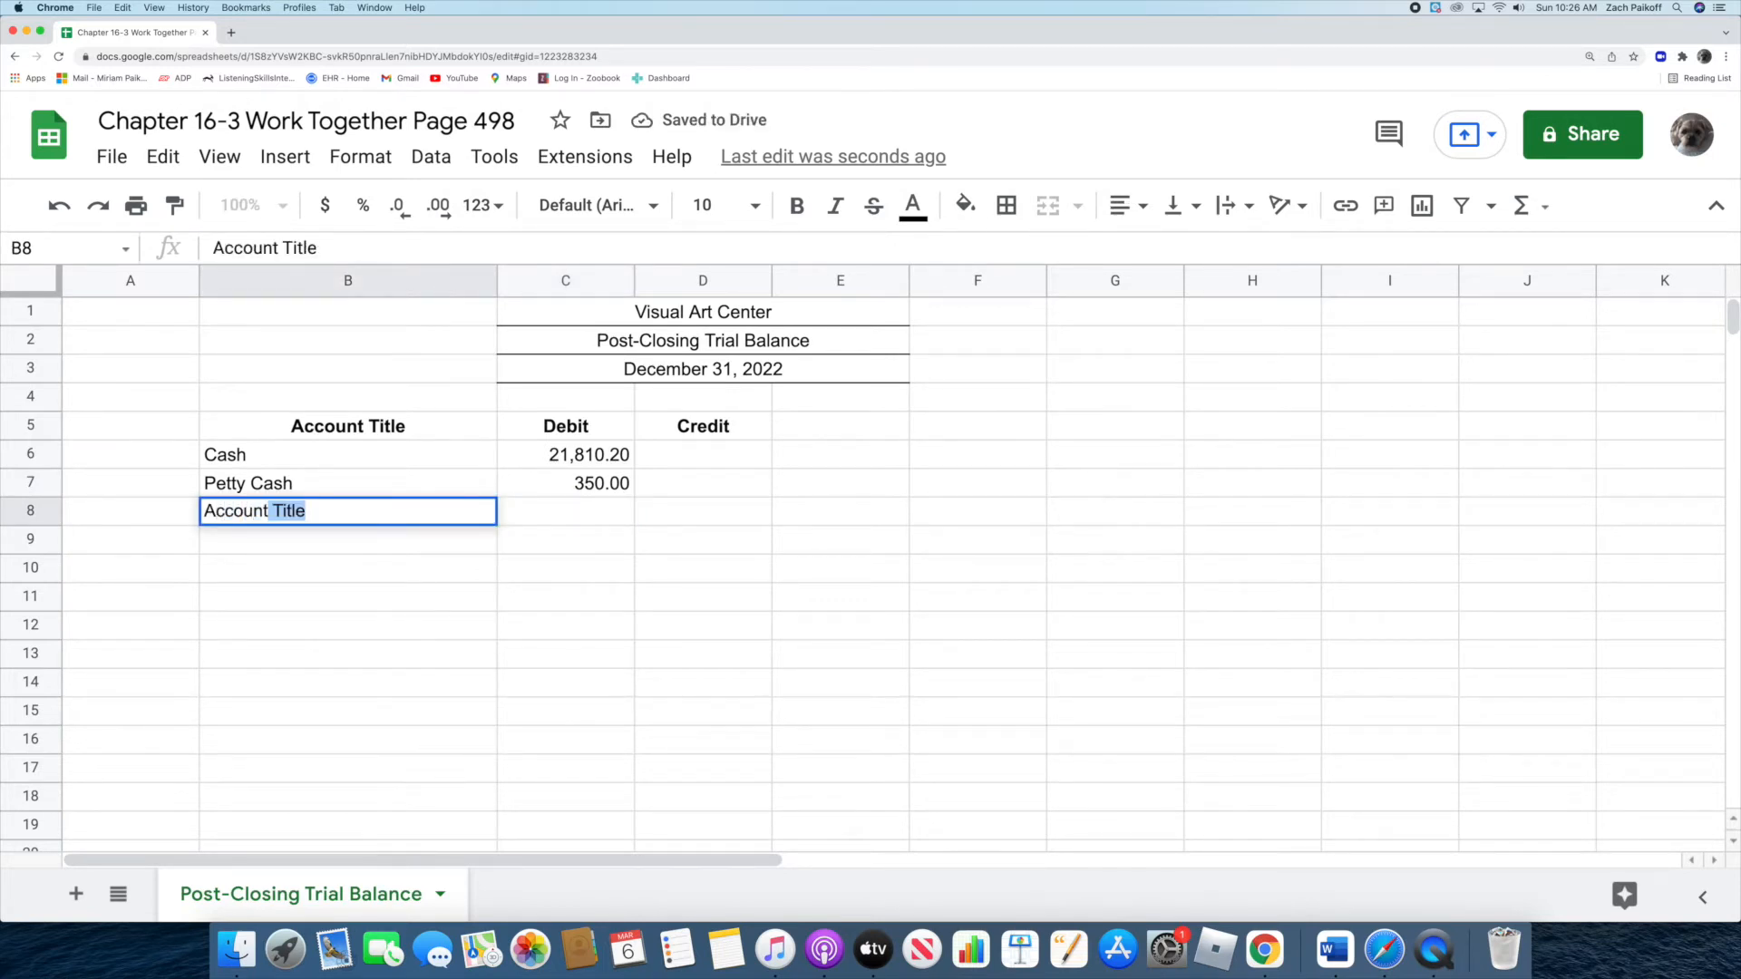
type("s Recei")
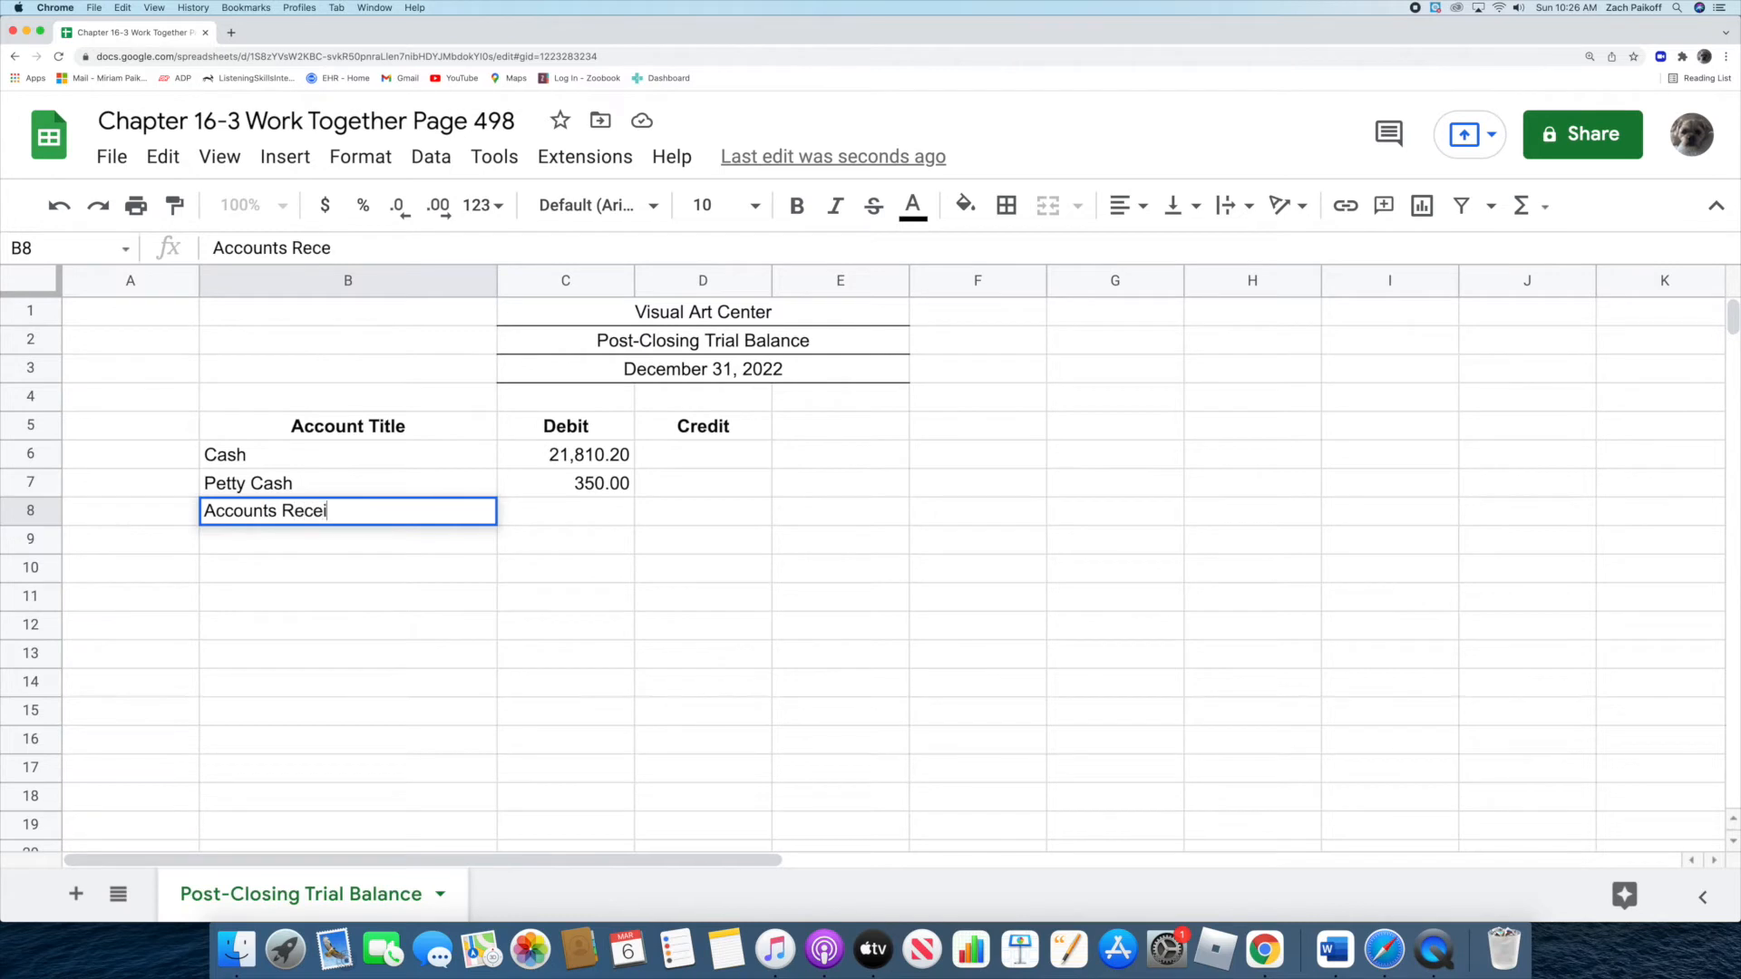
type("vable")
key("Return")
double_click(581, 512)
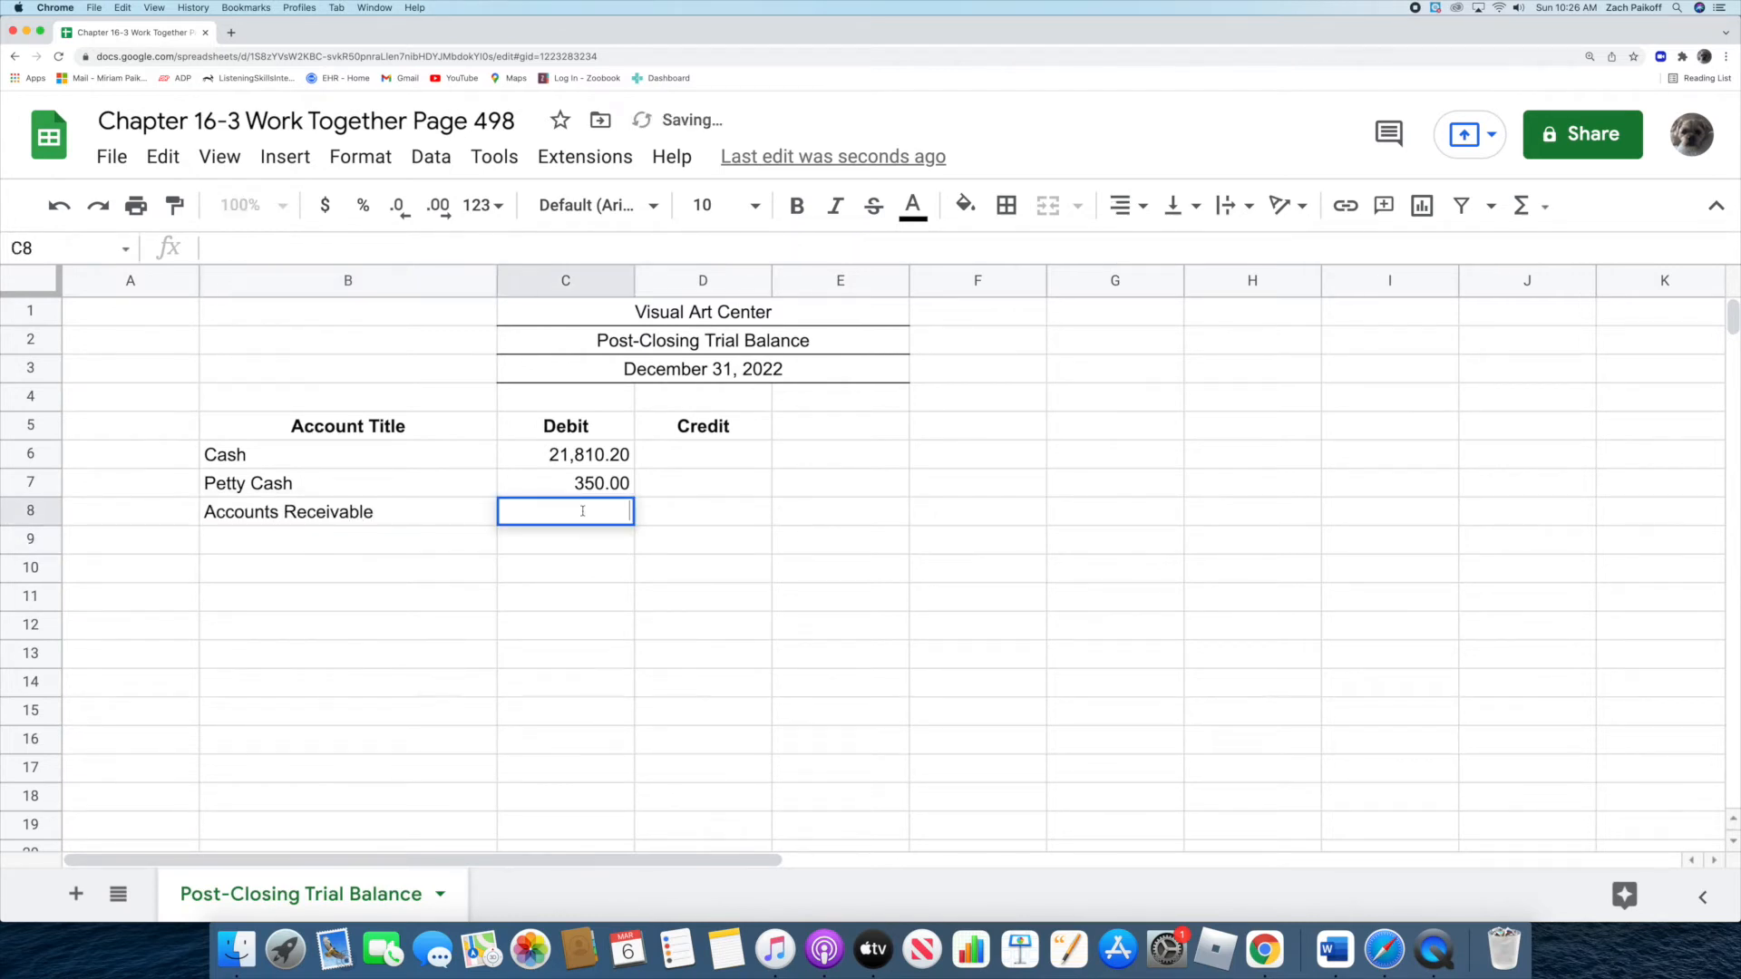
type("839")
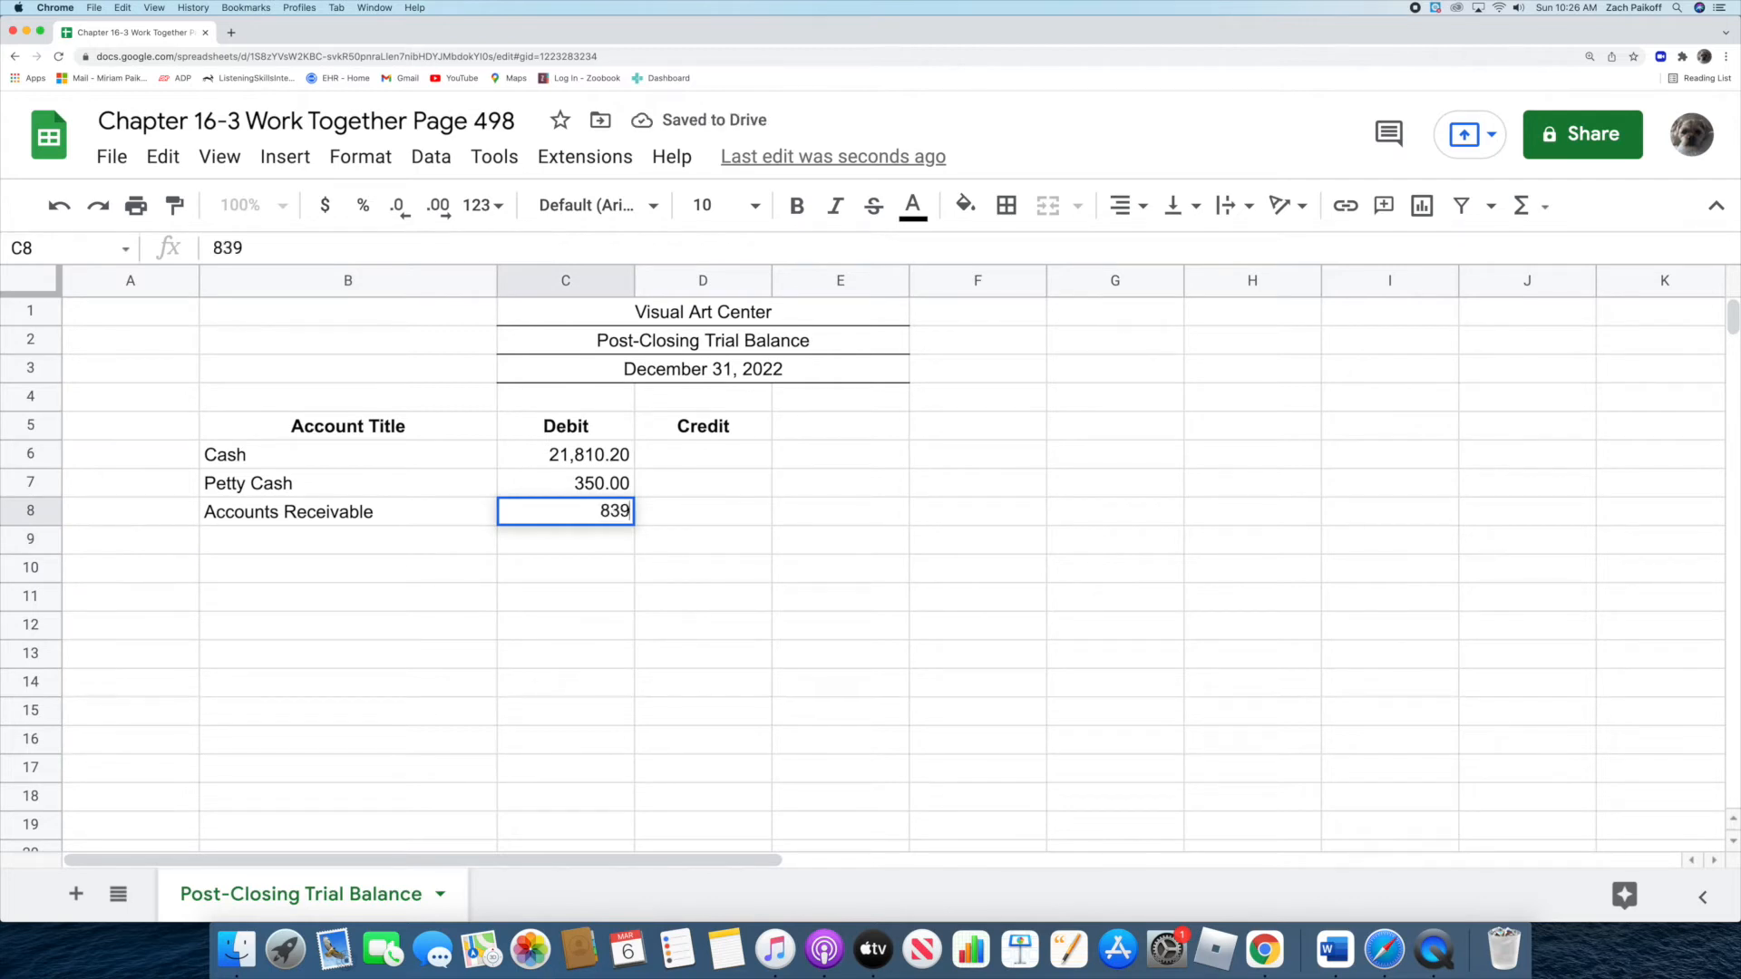
type("8.80")
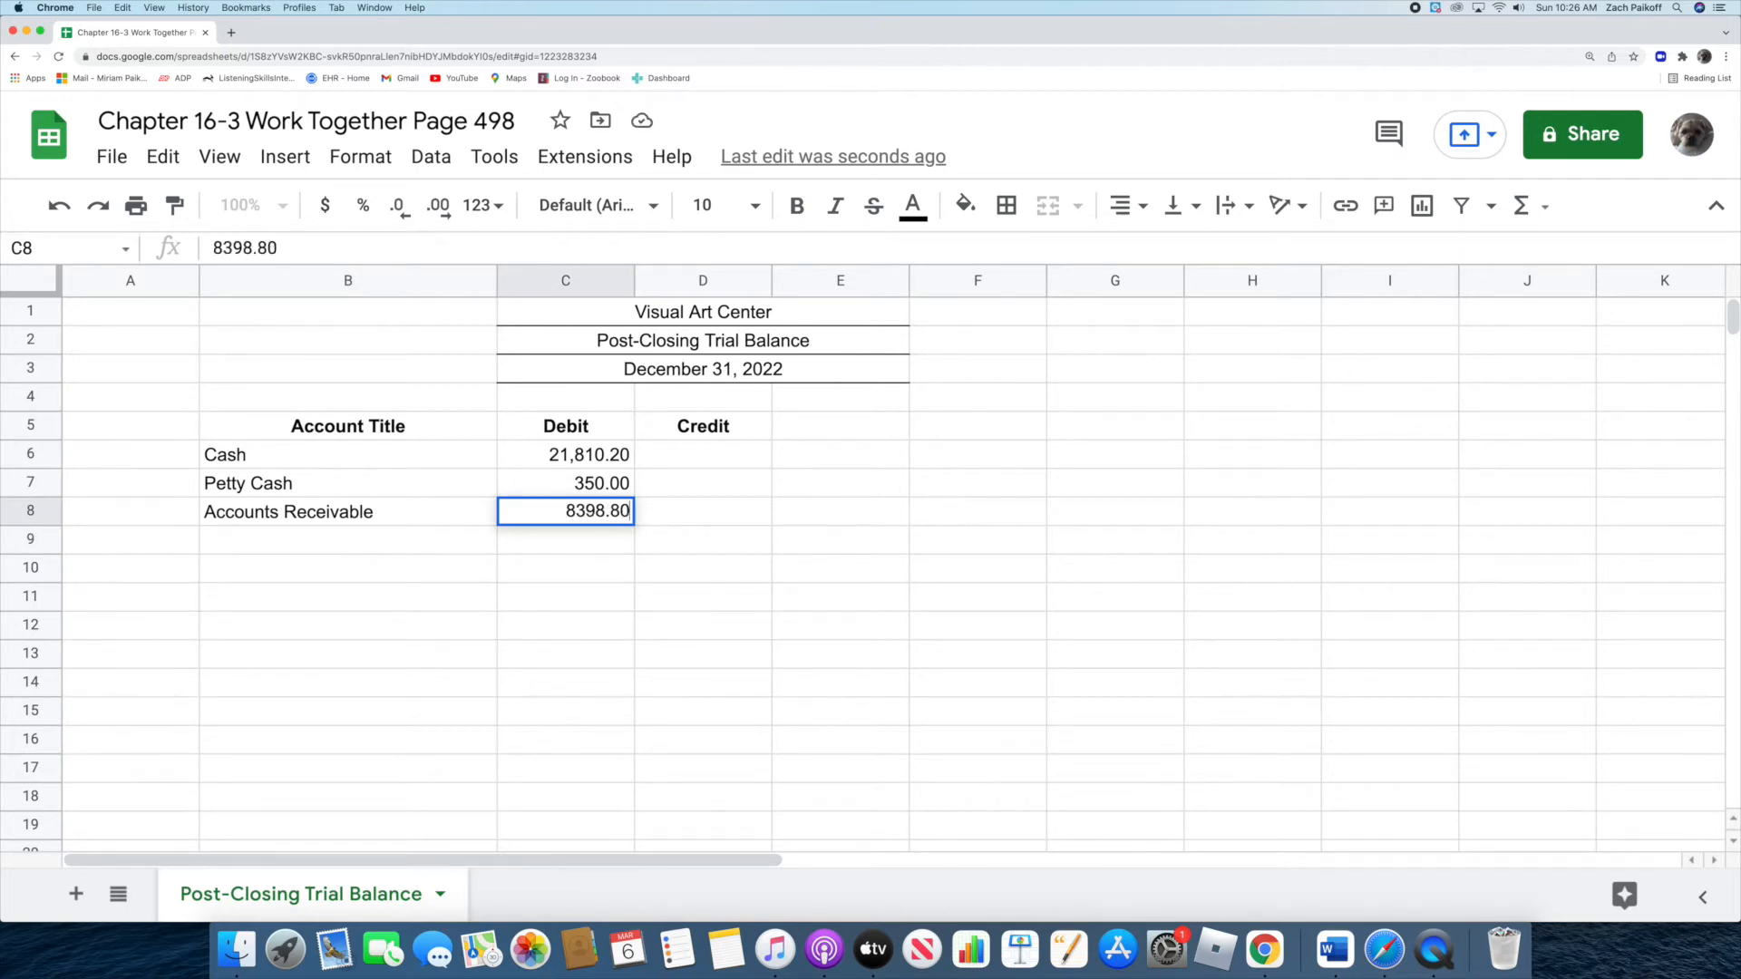
key("Return")
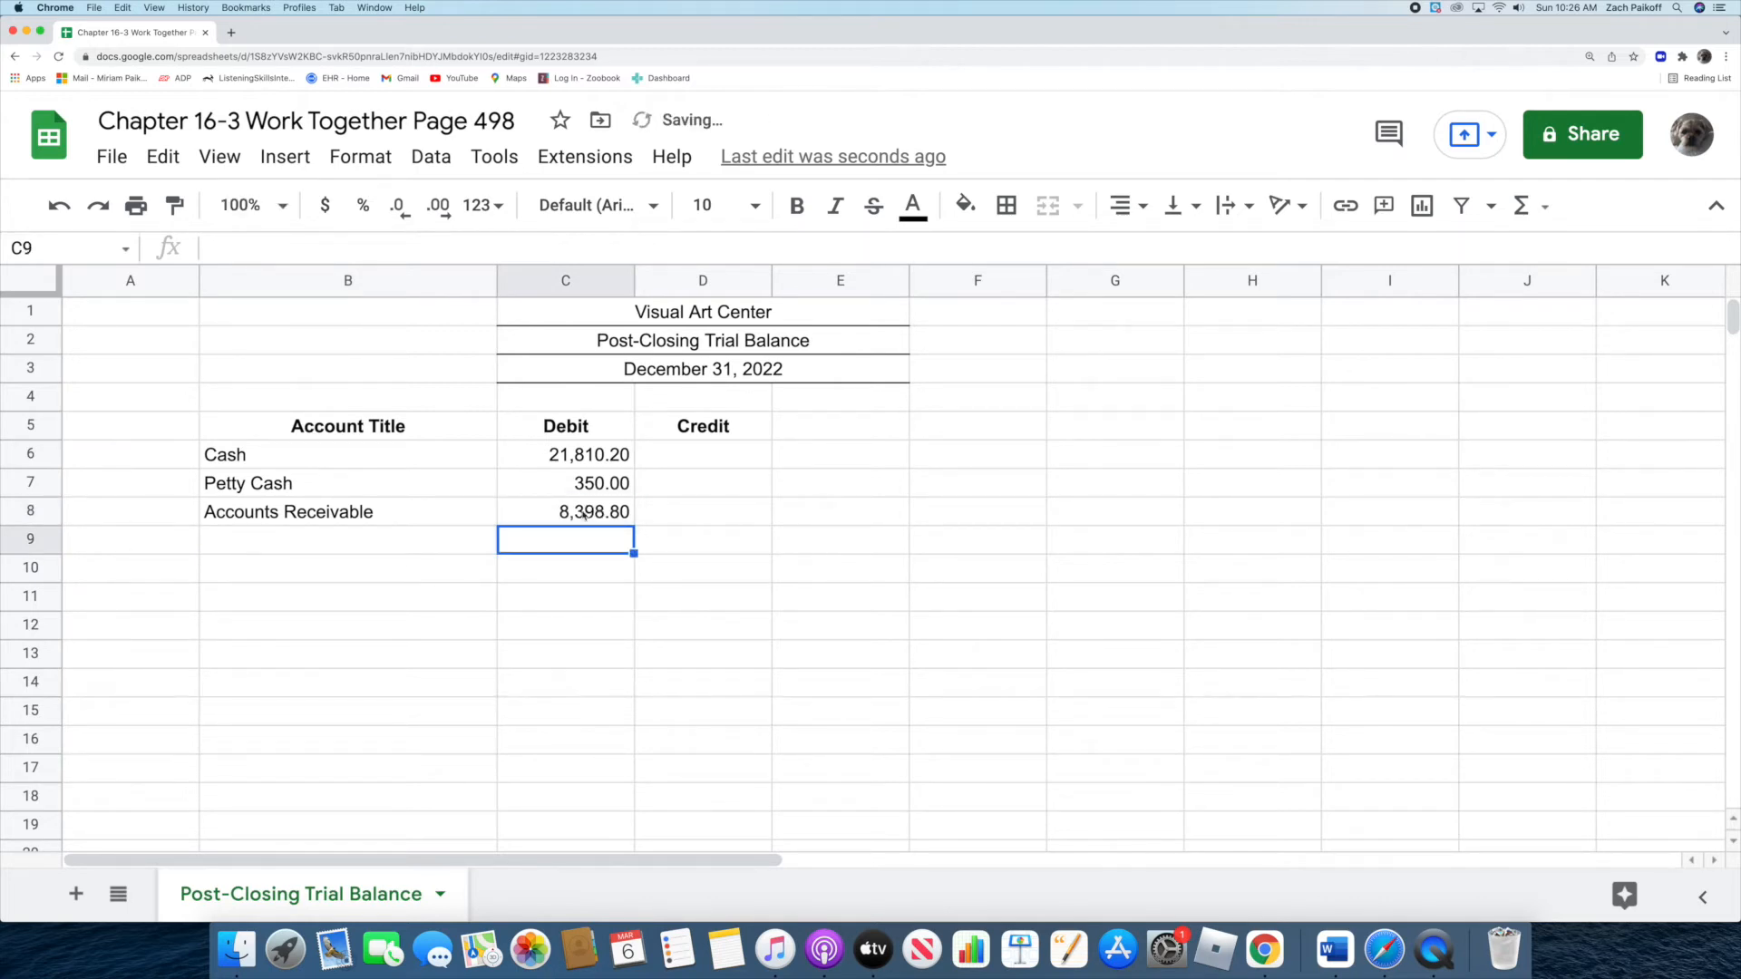
- Record the account title Merchandise Inventory in B9 with a debit balance of 190980 in C9
double_click(450, 538)
type("Me")
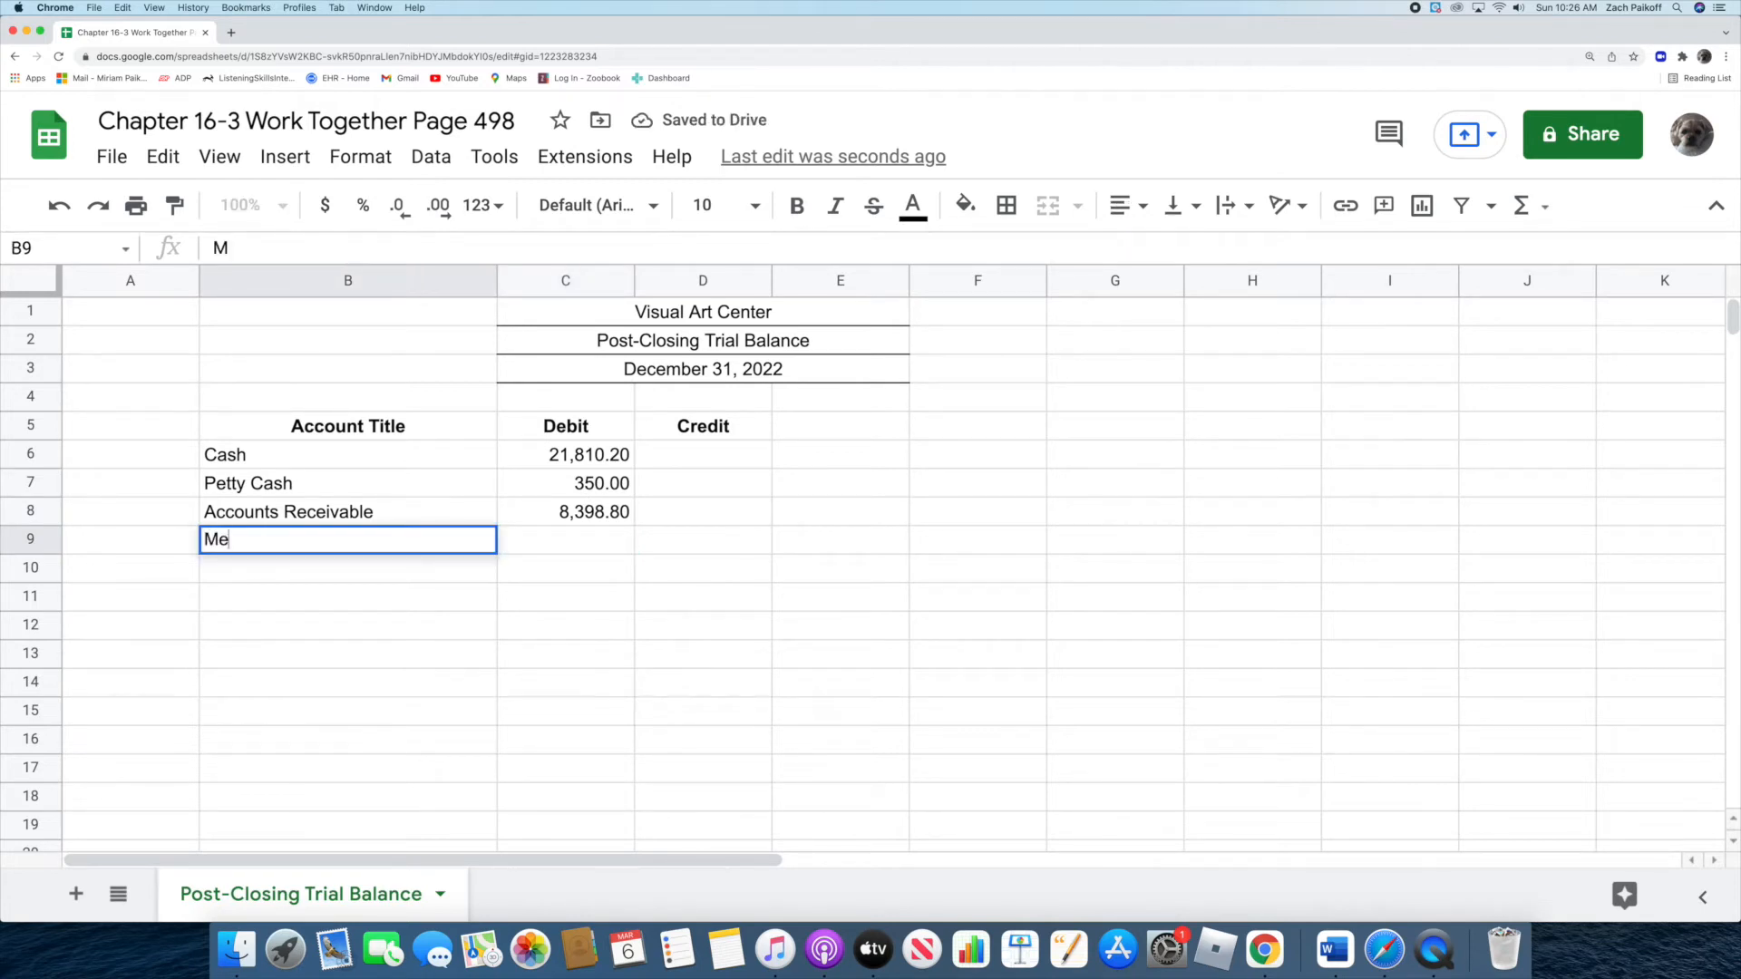
type("rchandi")
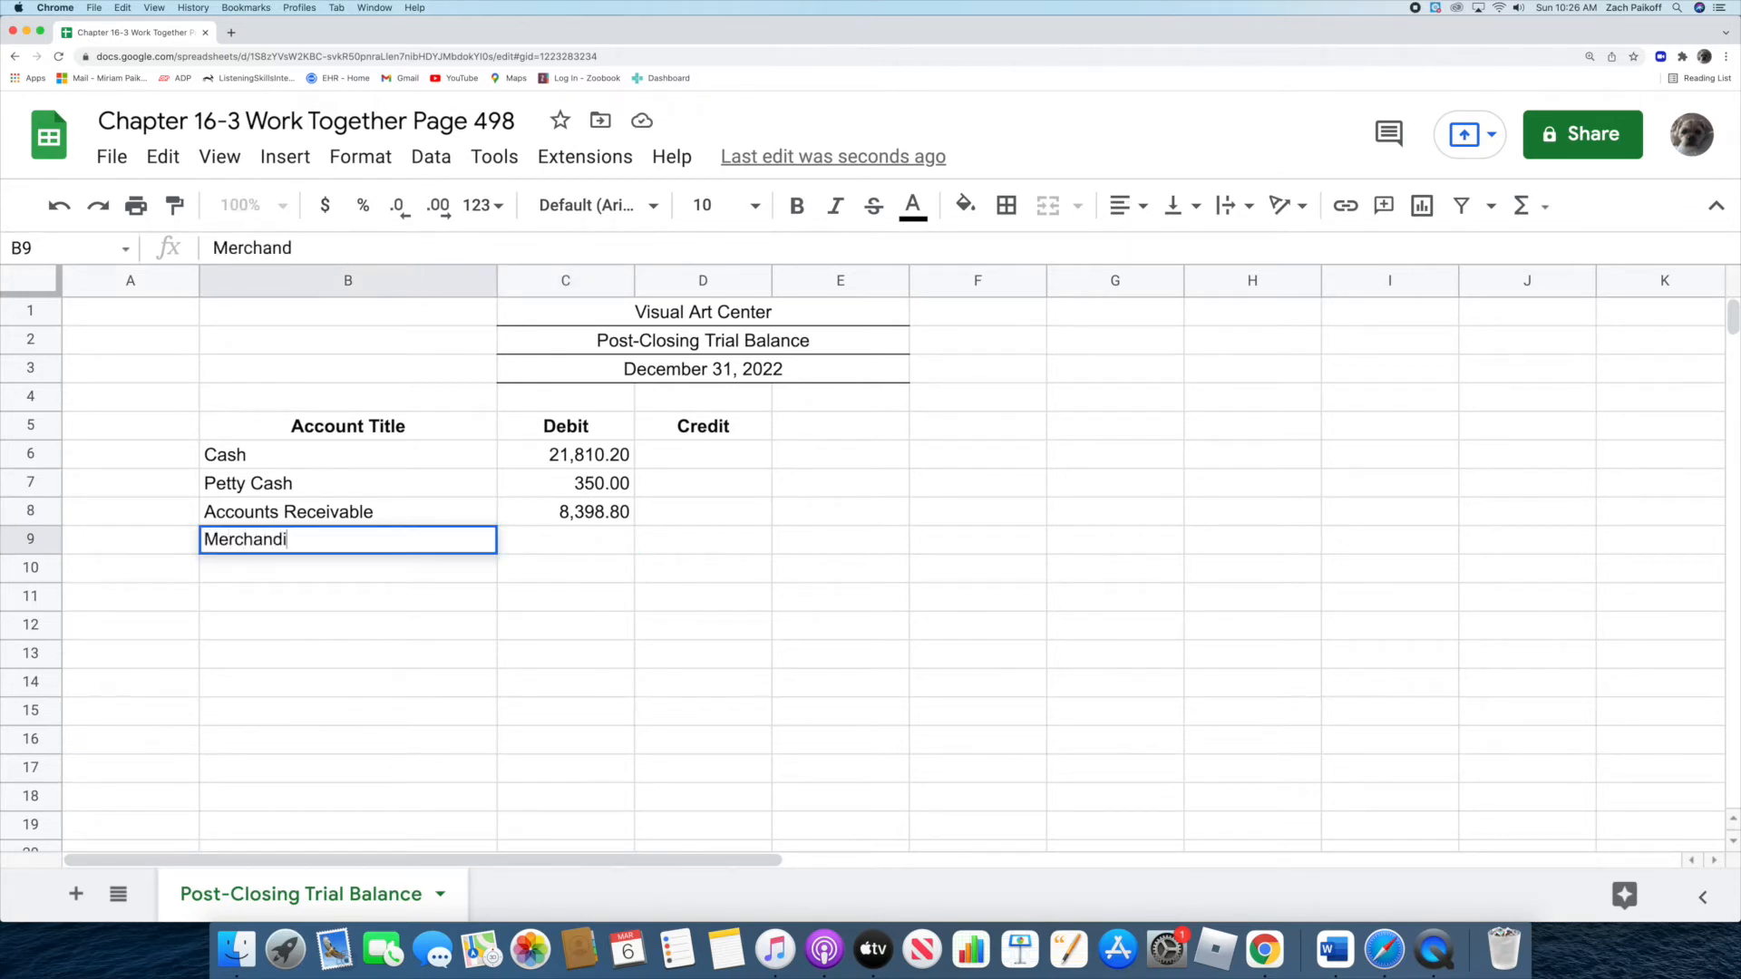
type("se Inventory")
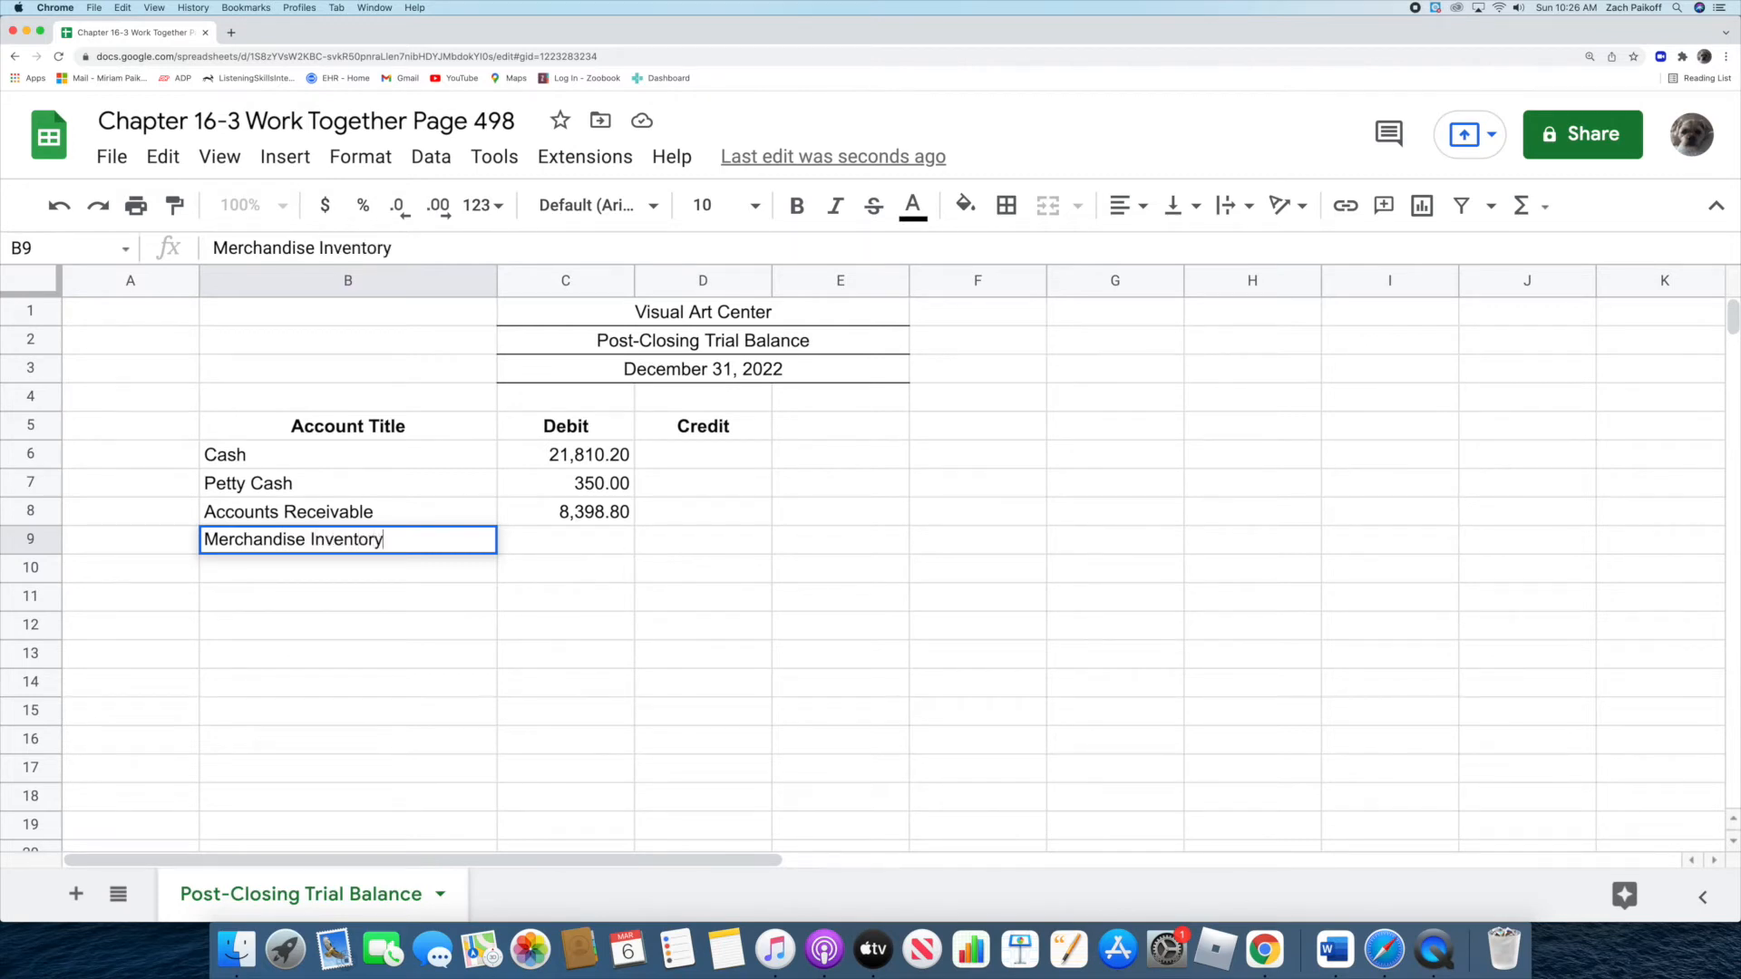
key("Return")
left_click(566, 542)
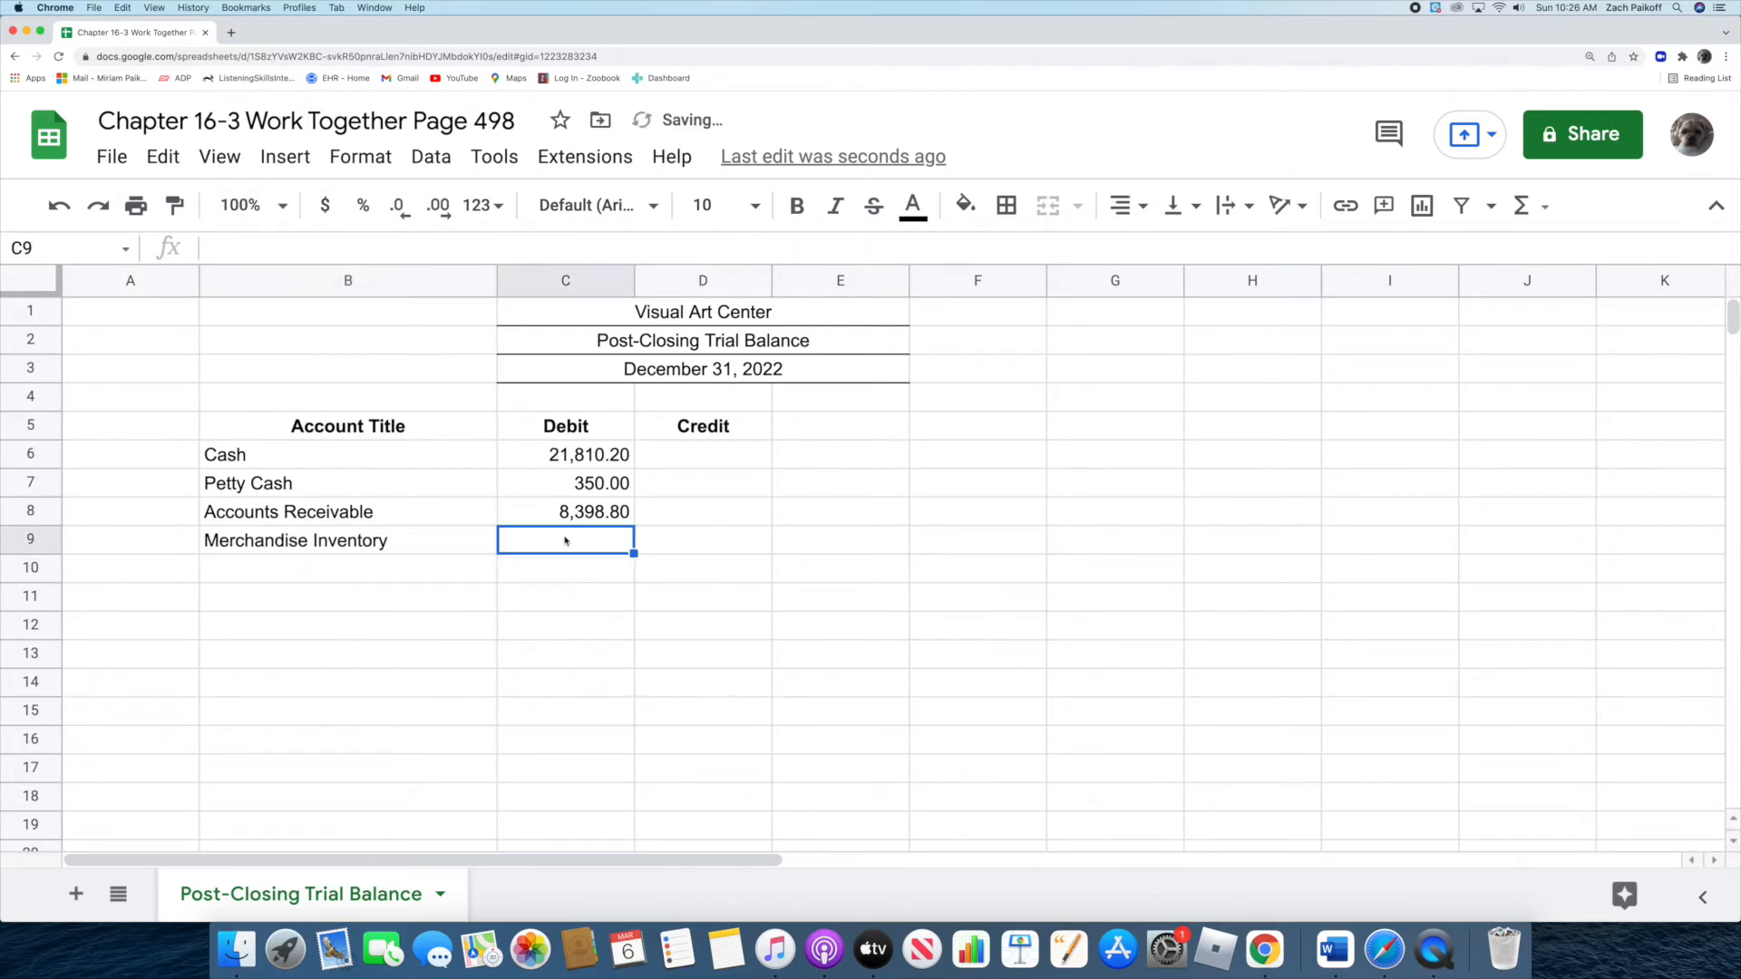
type("190980")
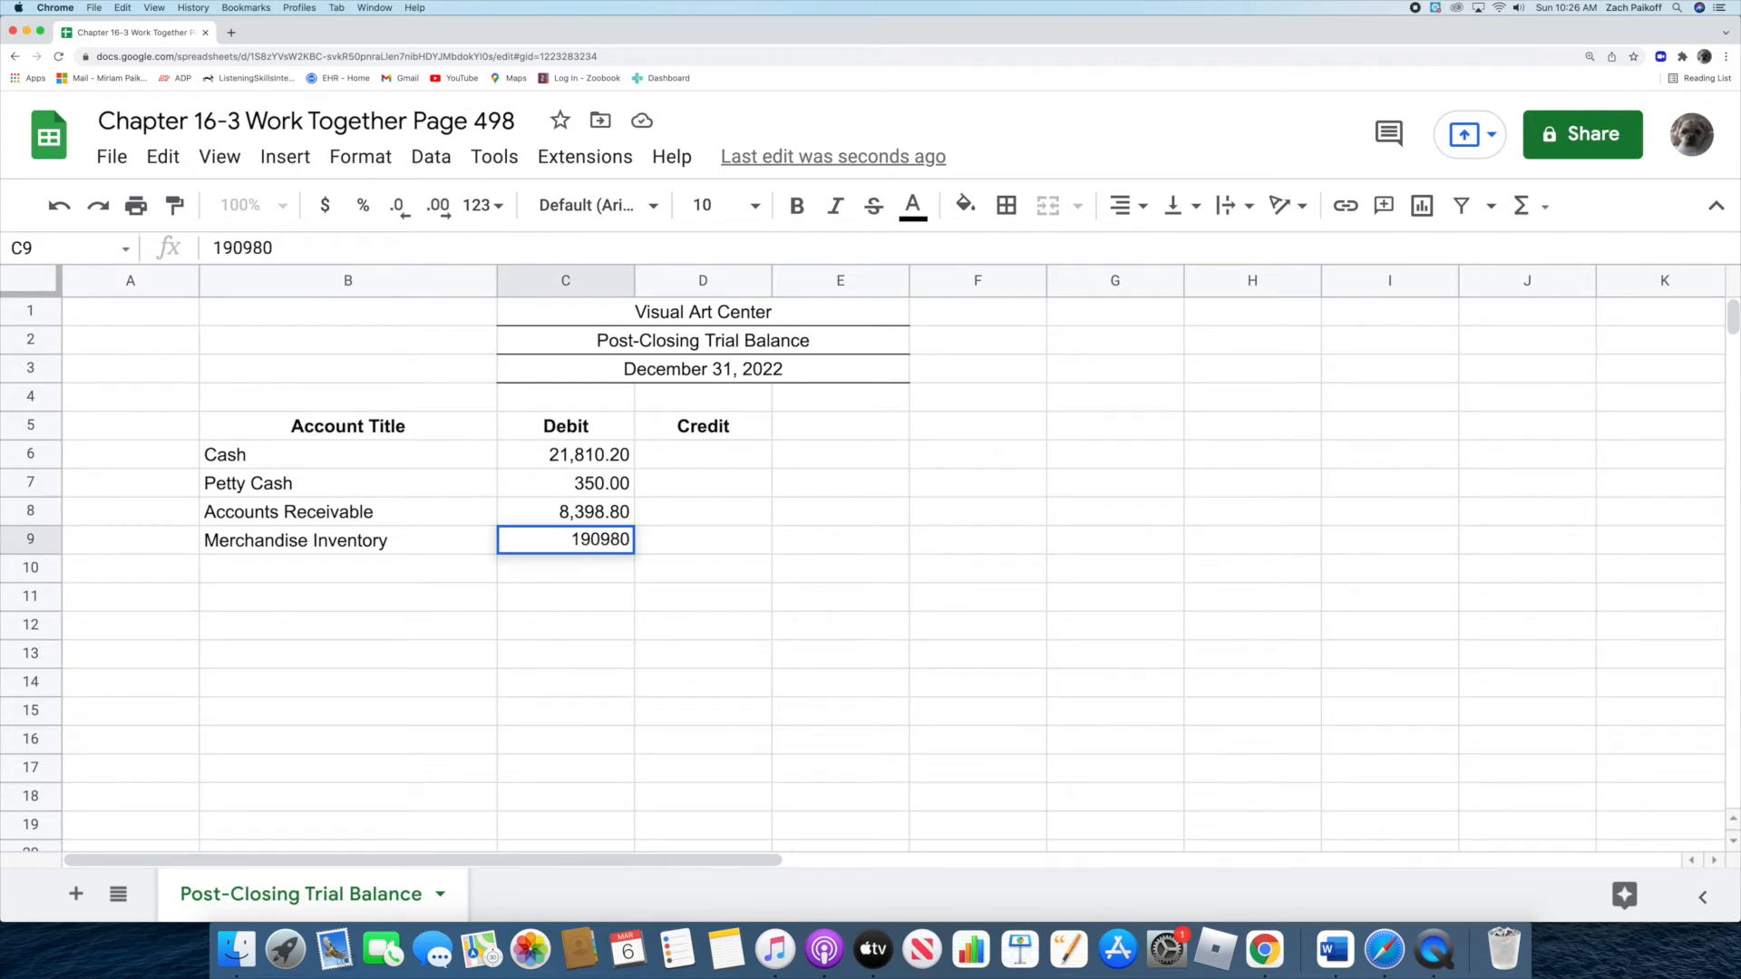
key("Return")
- Record the account title Supplies-Office in B10 with a debit balance of 1314 in C10
left_click(358, 574)
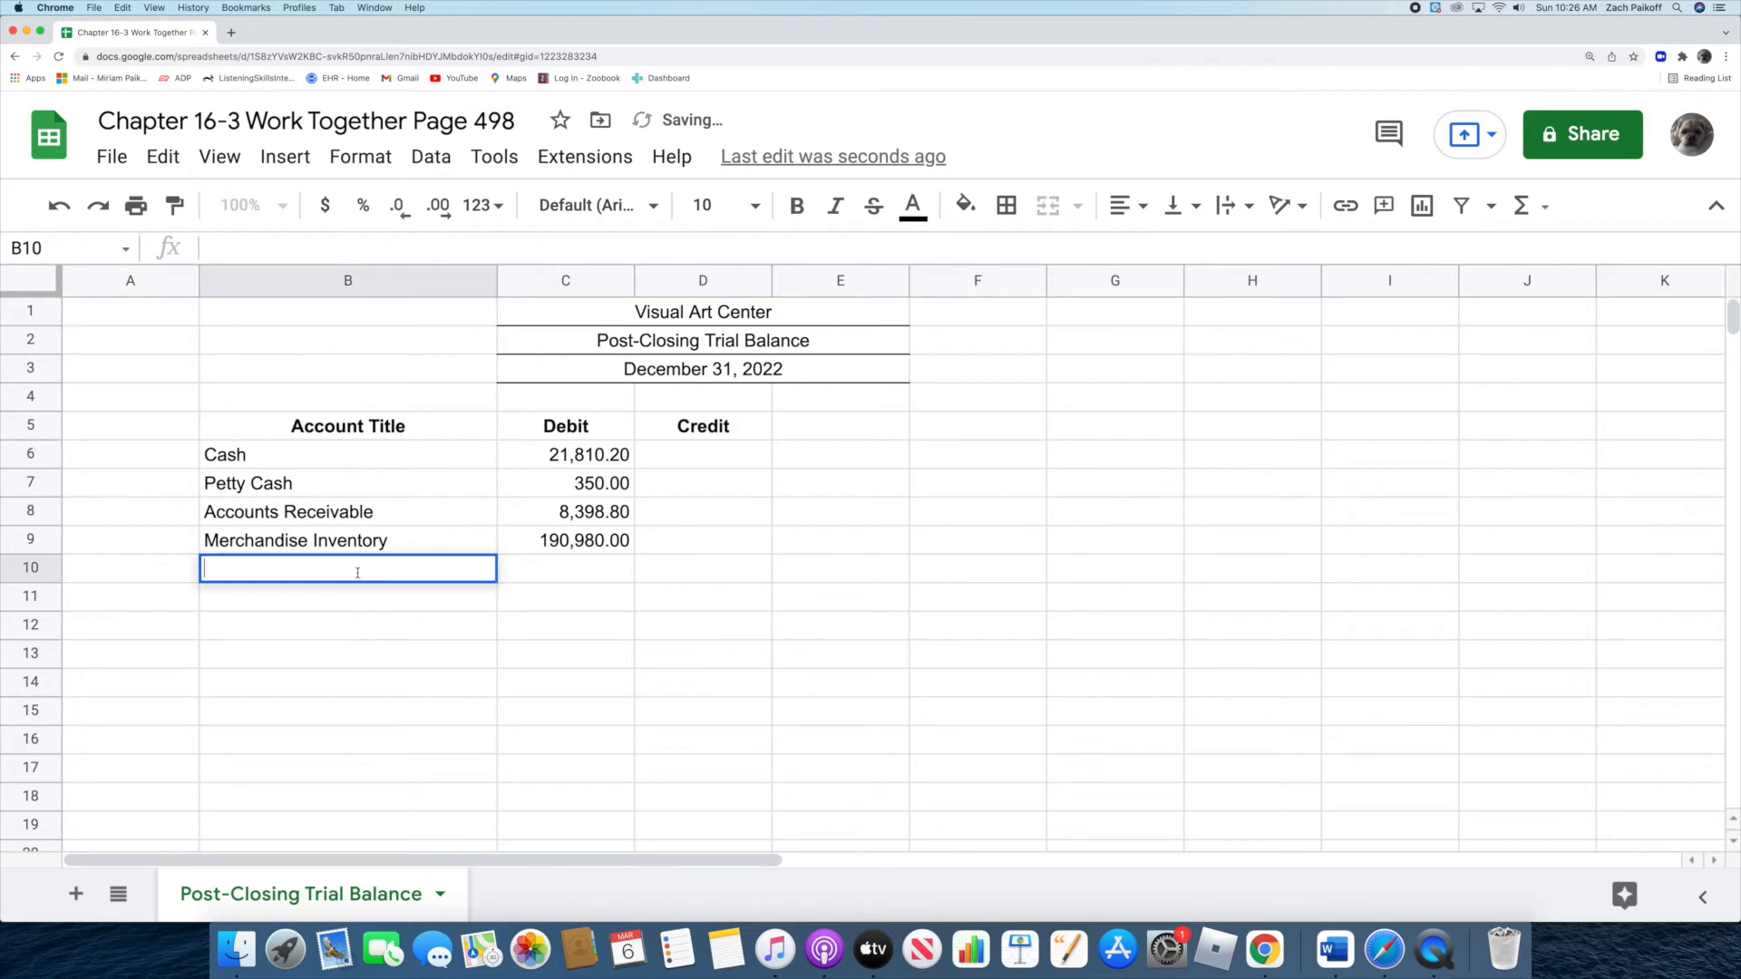
type("Su")
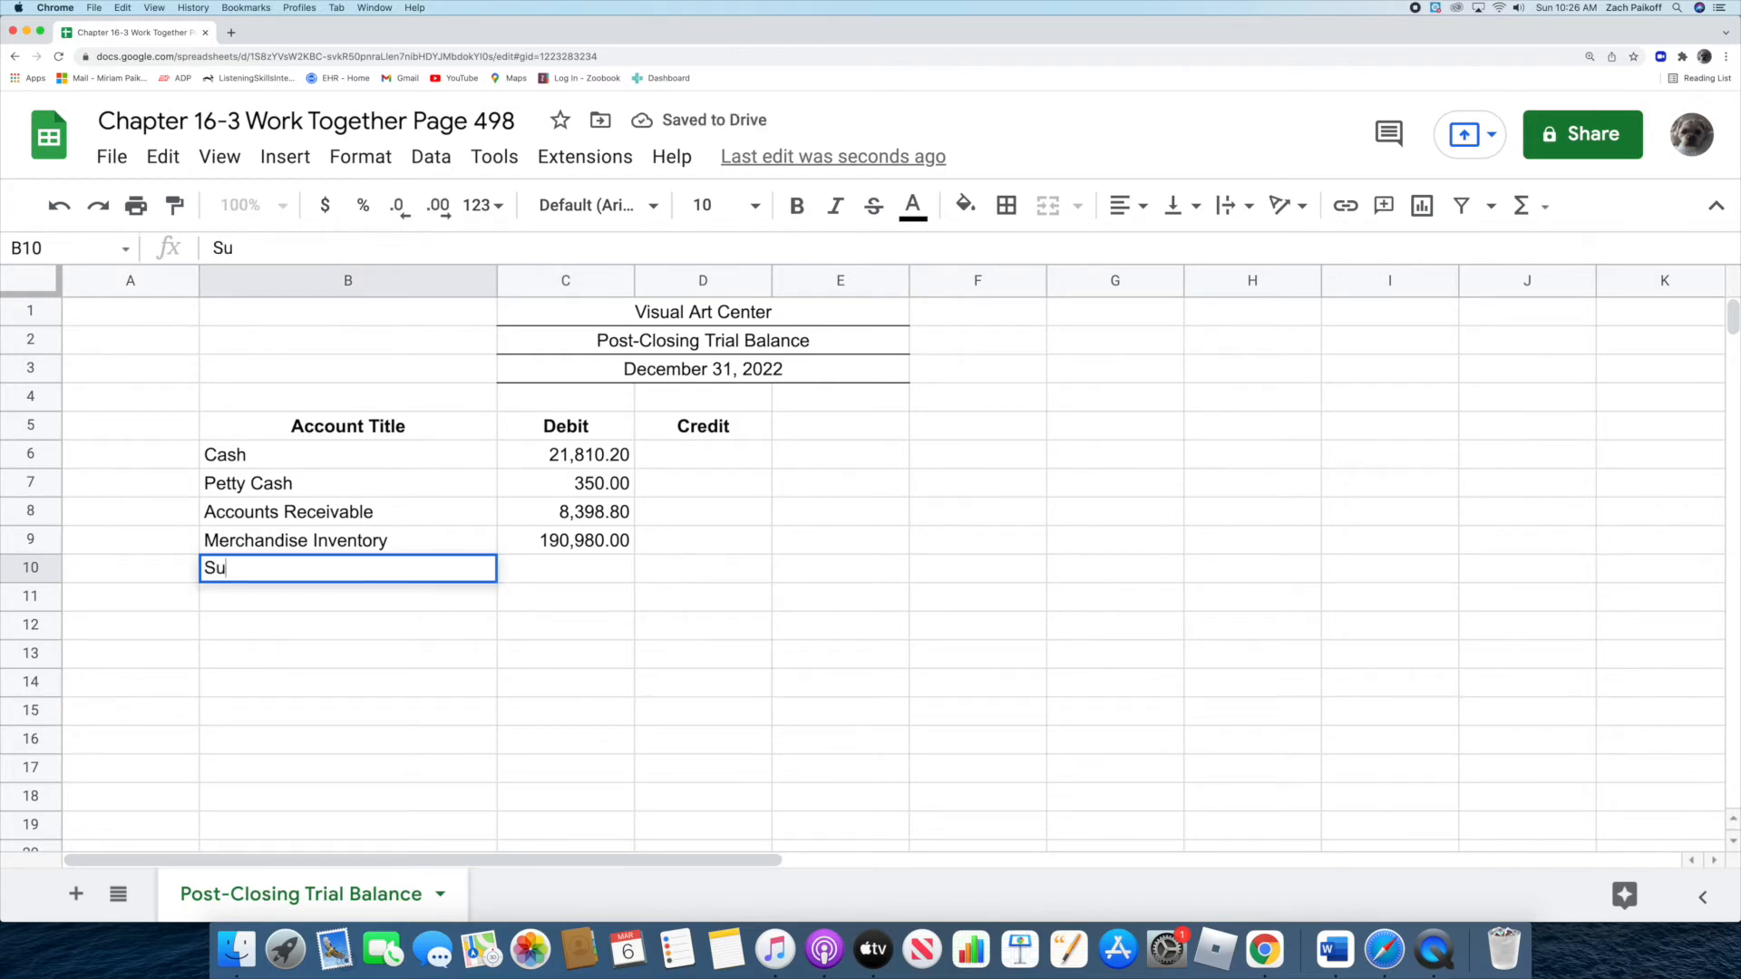
type("pplies-Office")
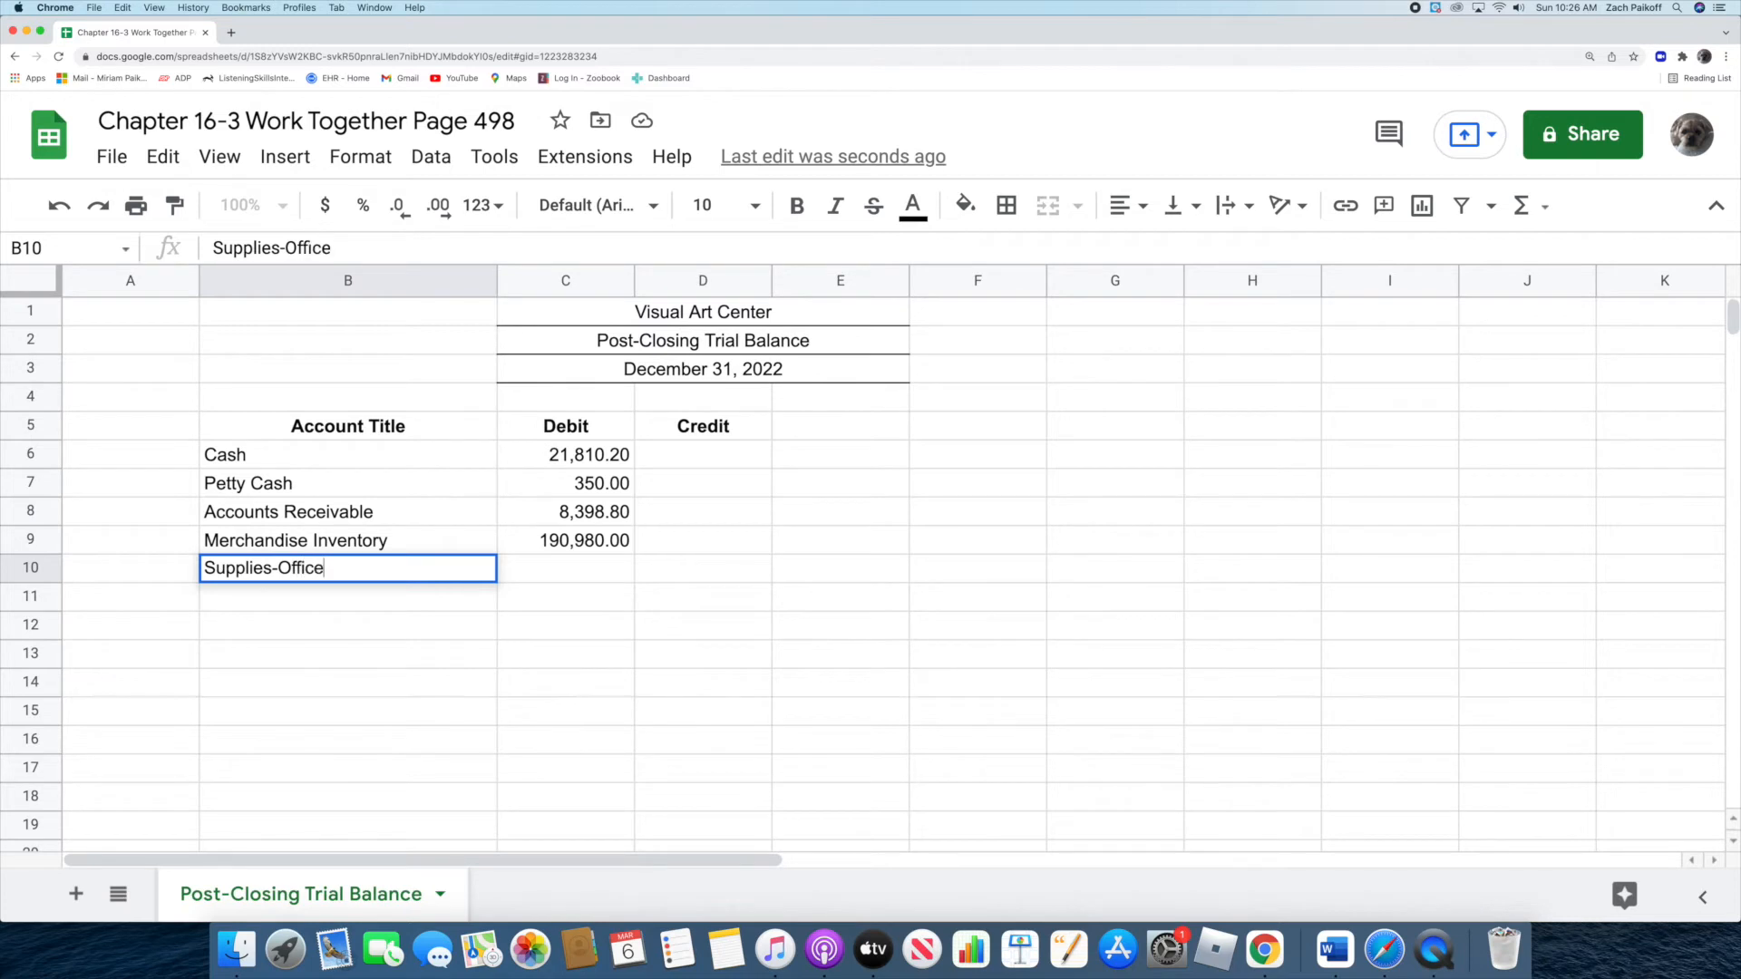
key("Return")
left_click(532, 569)
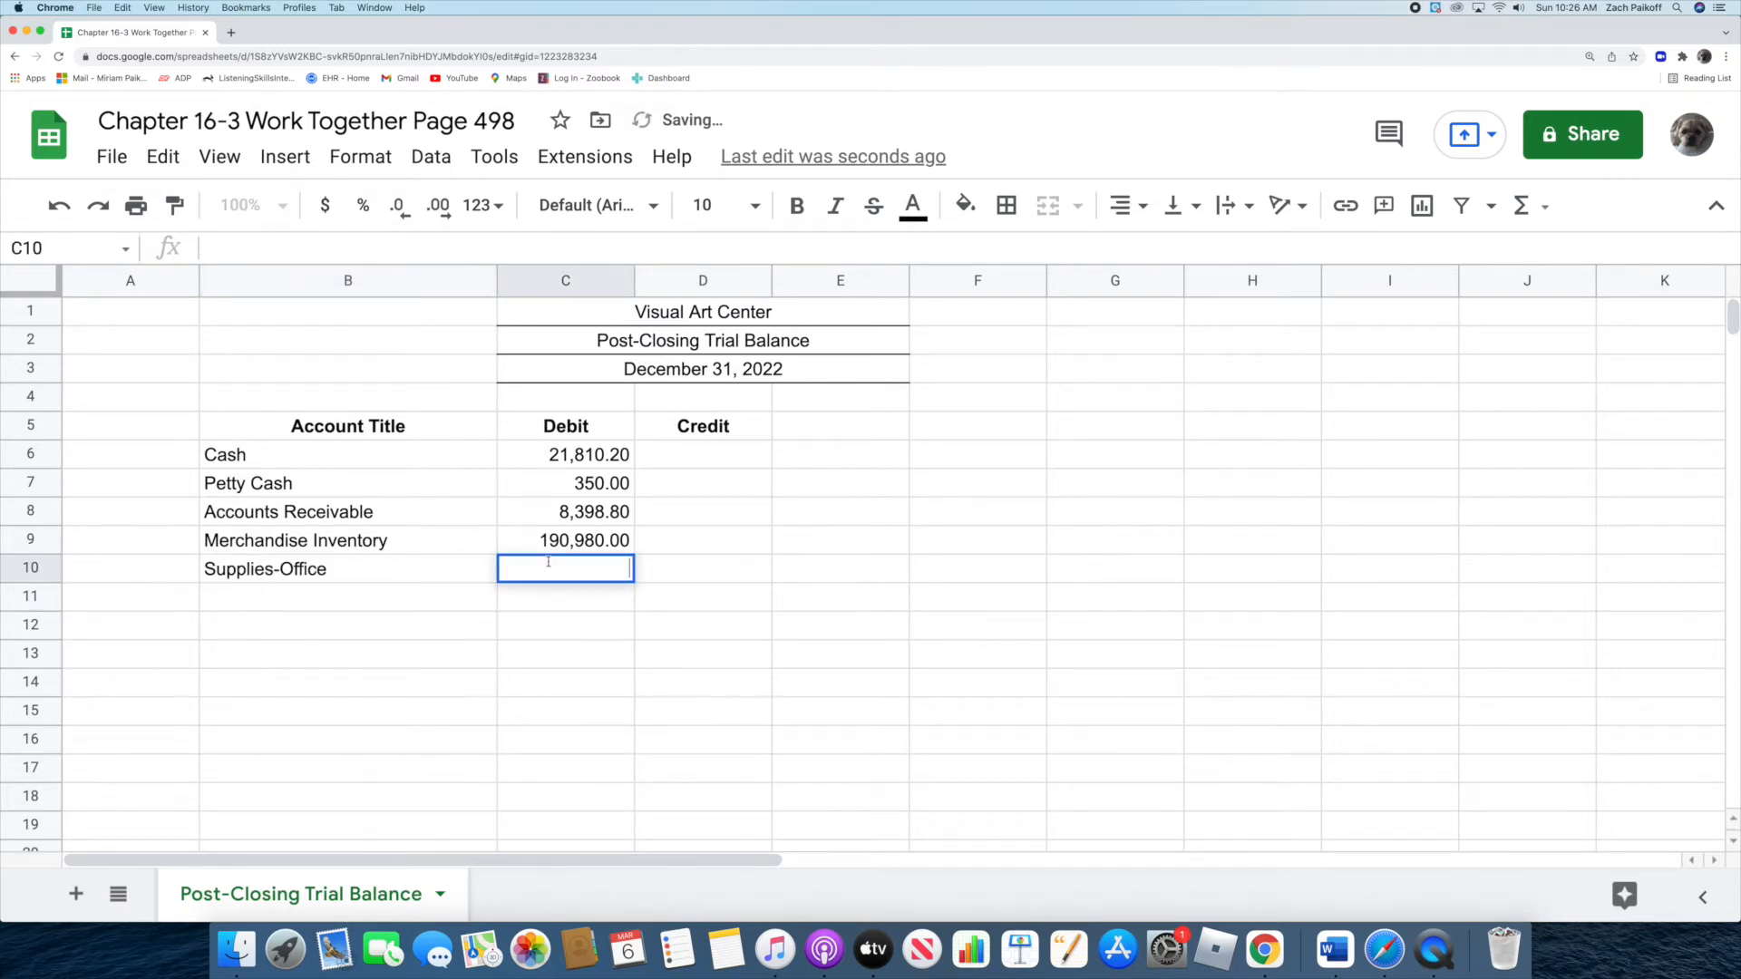
type("1,314")
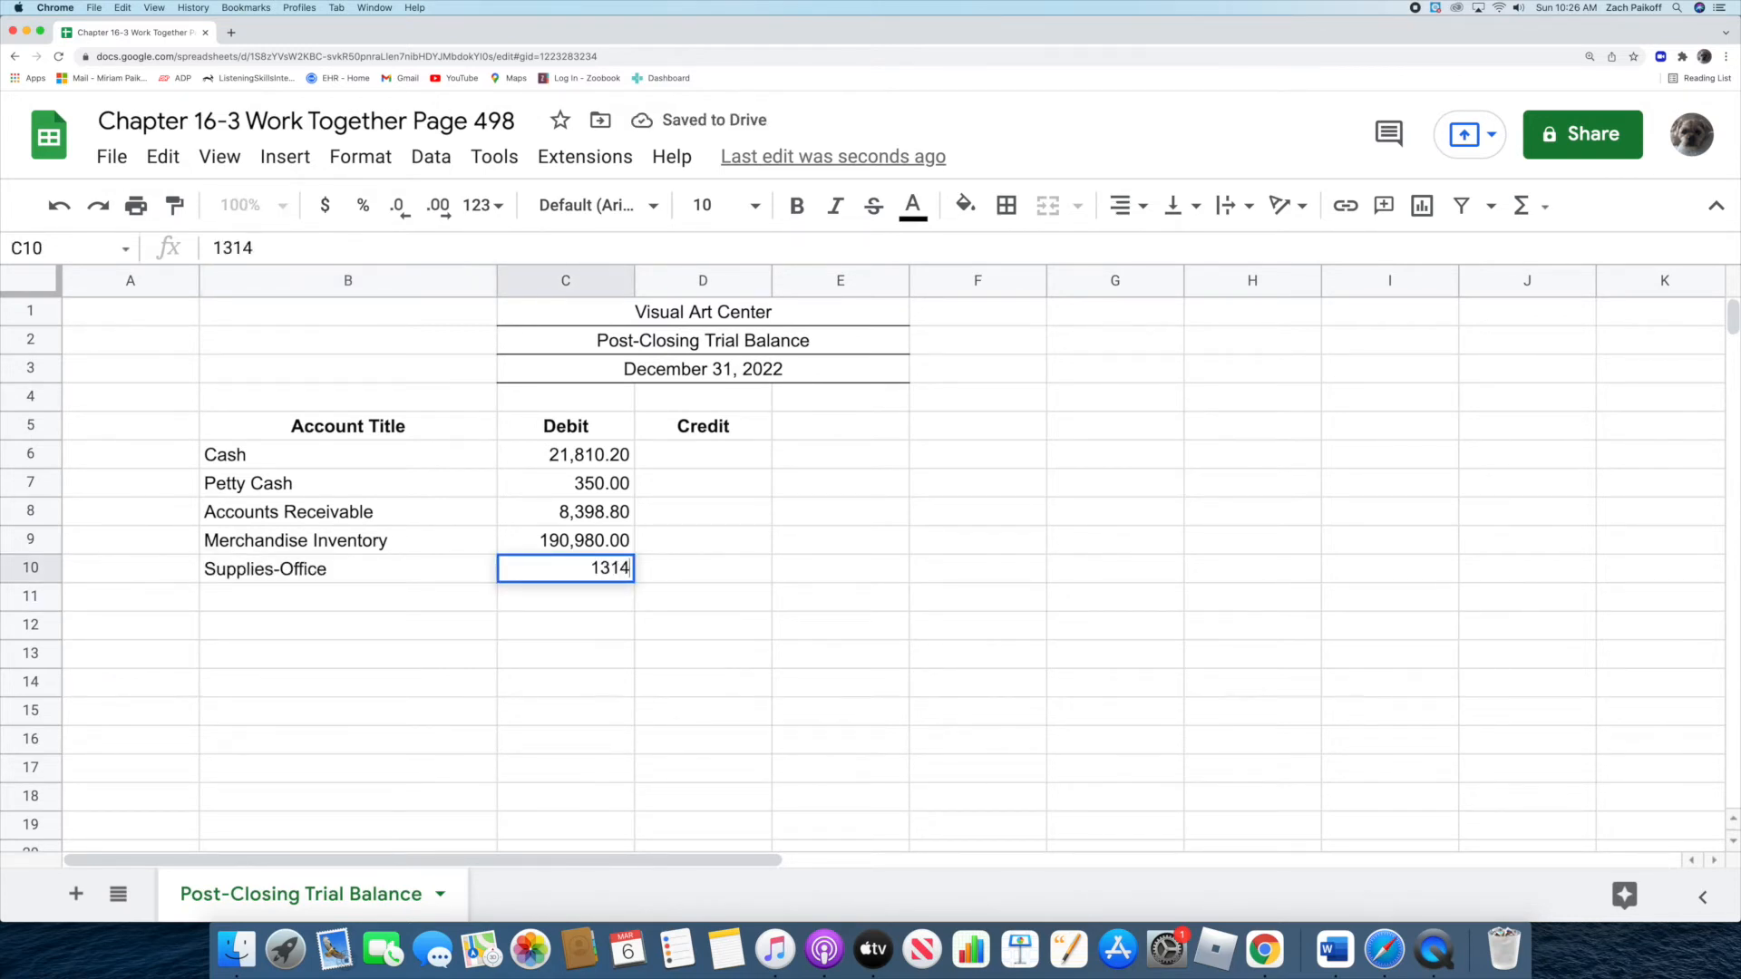
key("Return")
- Record the account title Supplies-Store in B11 with a debit balance of 2268 in C11
double_click(369, 594)
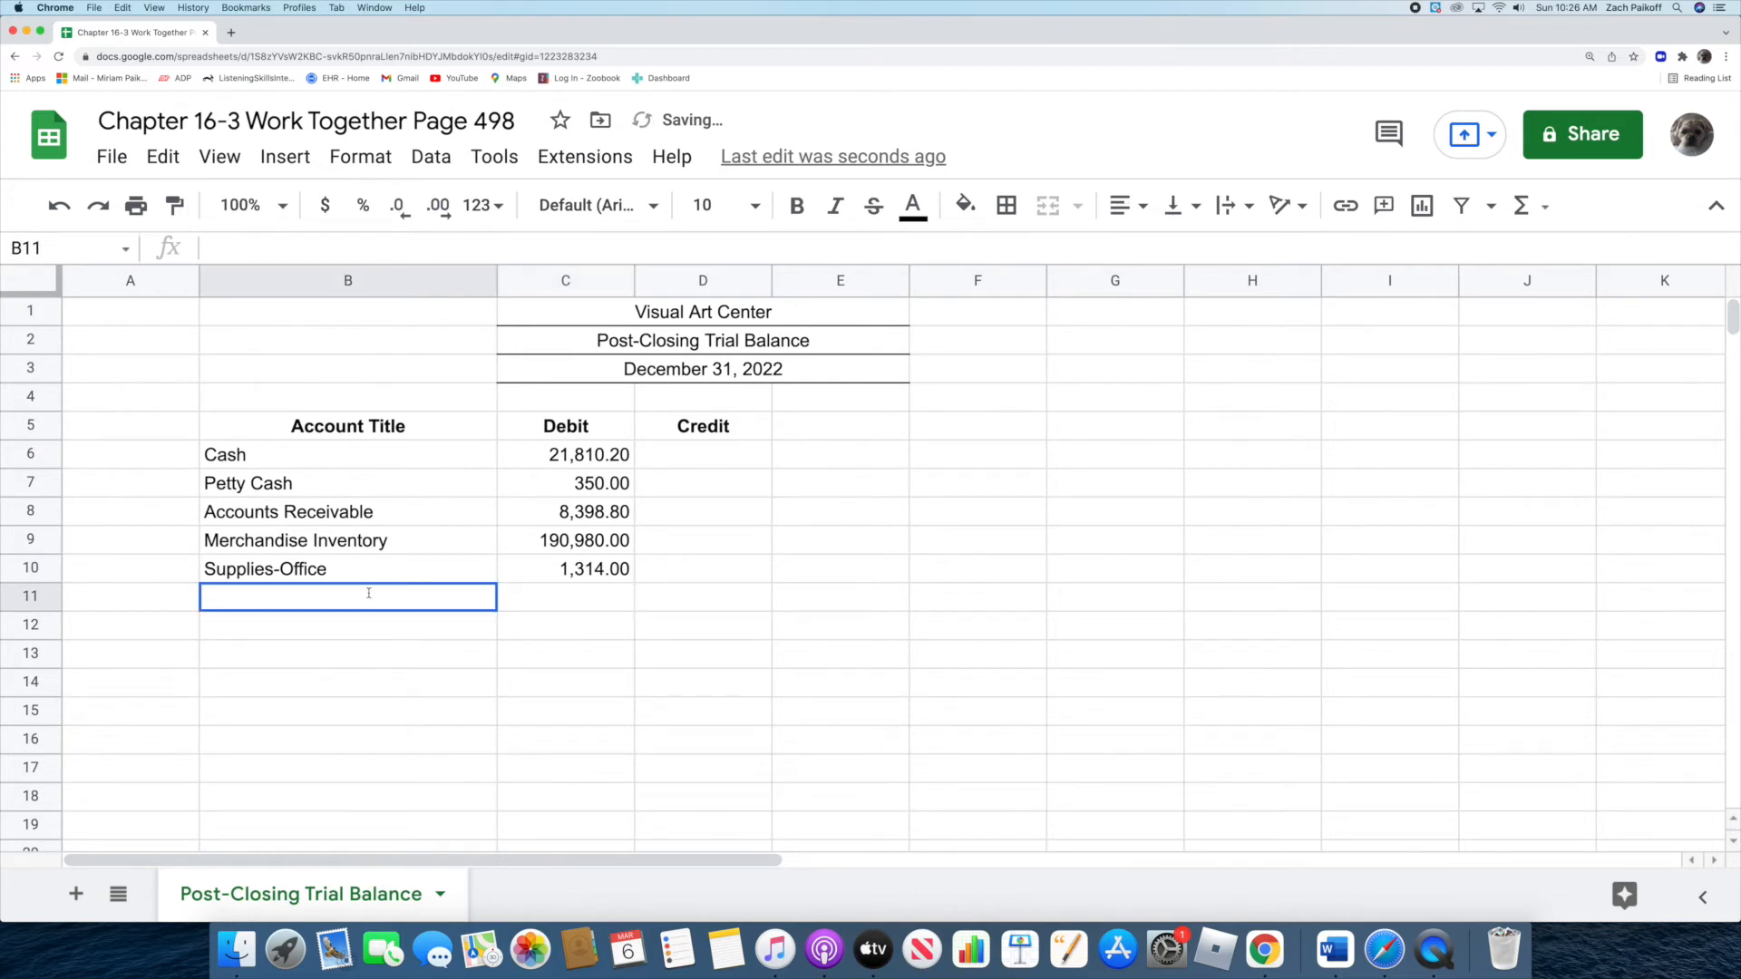
type("Supplie")
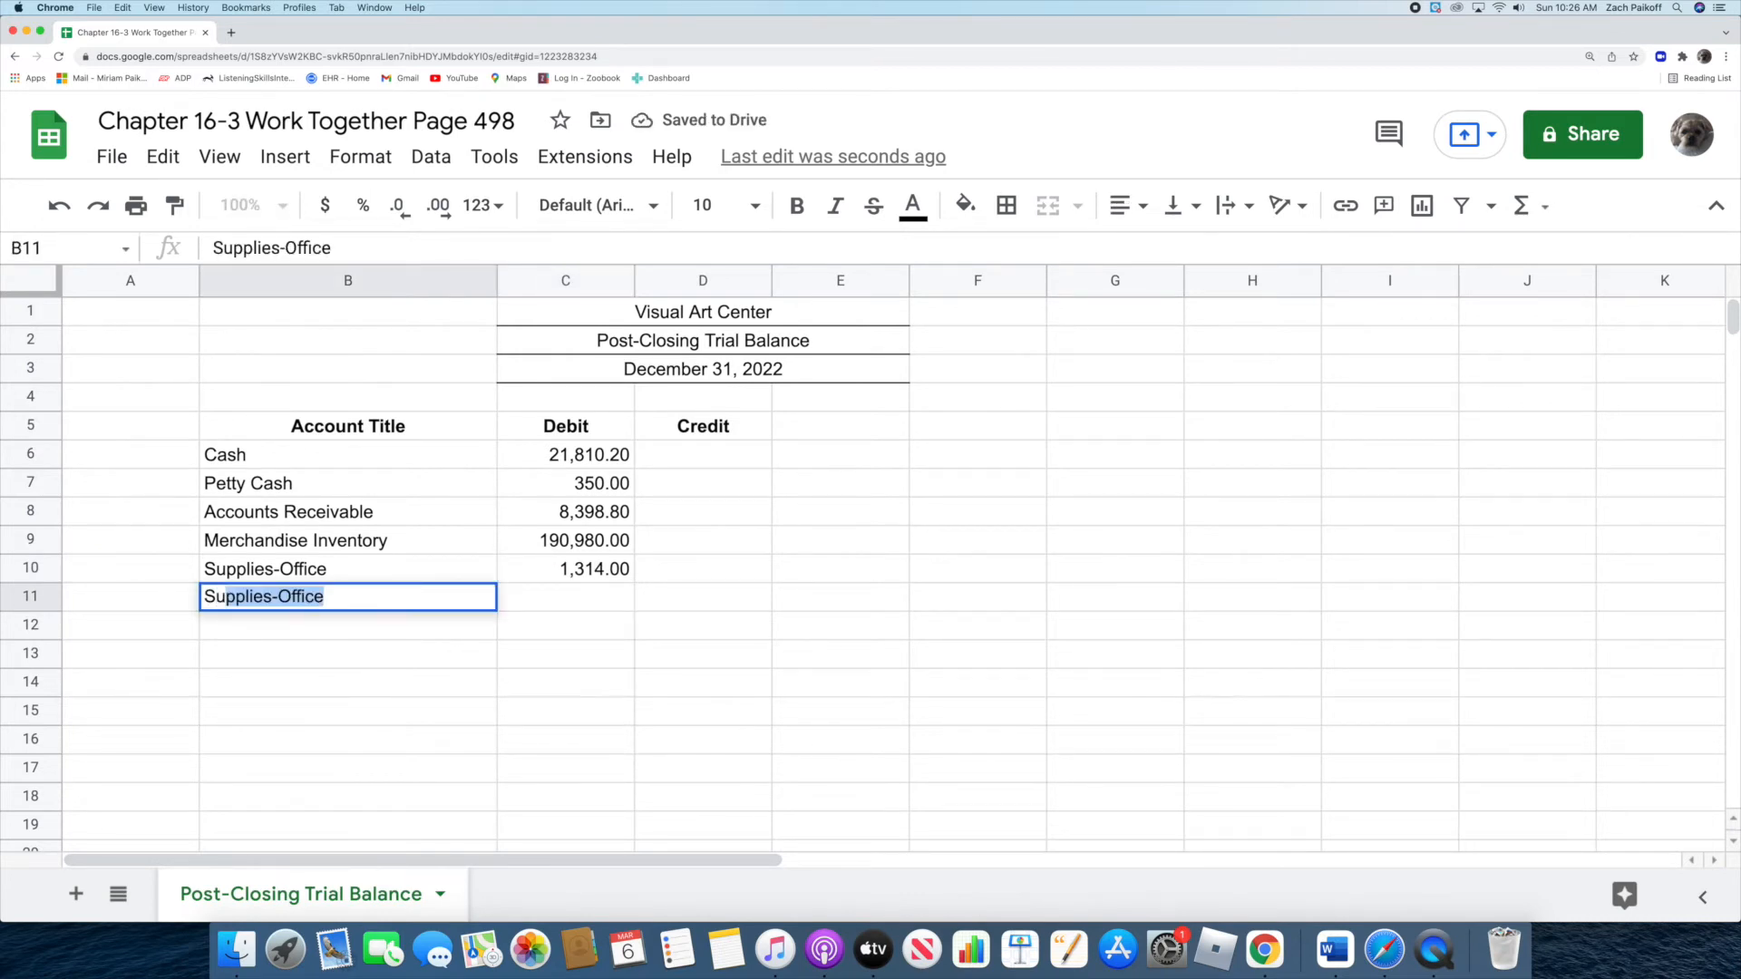
type("s-")
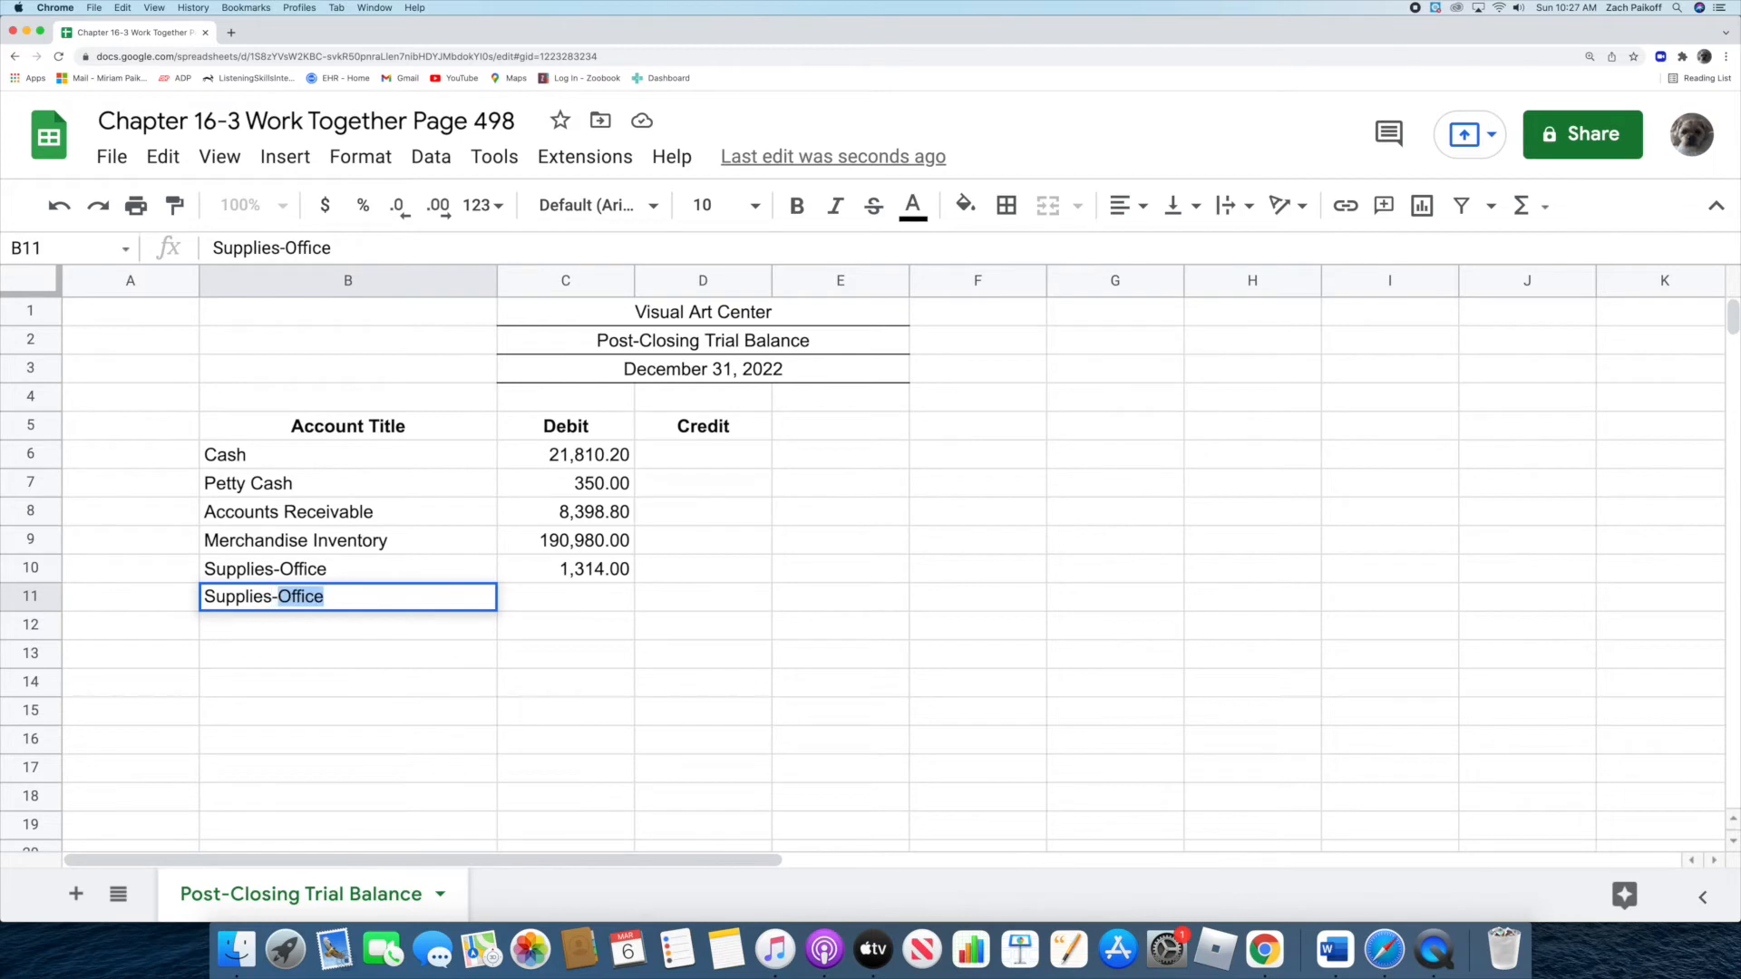
type("Store")
key("Return")
left_click(573, 599)
type("2,2")
type("68")
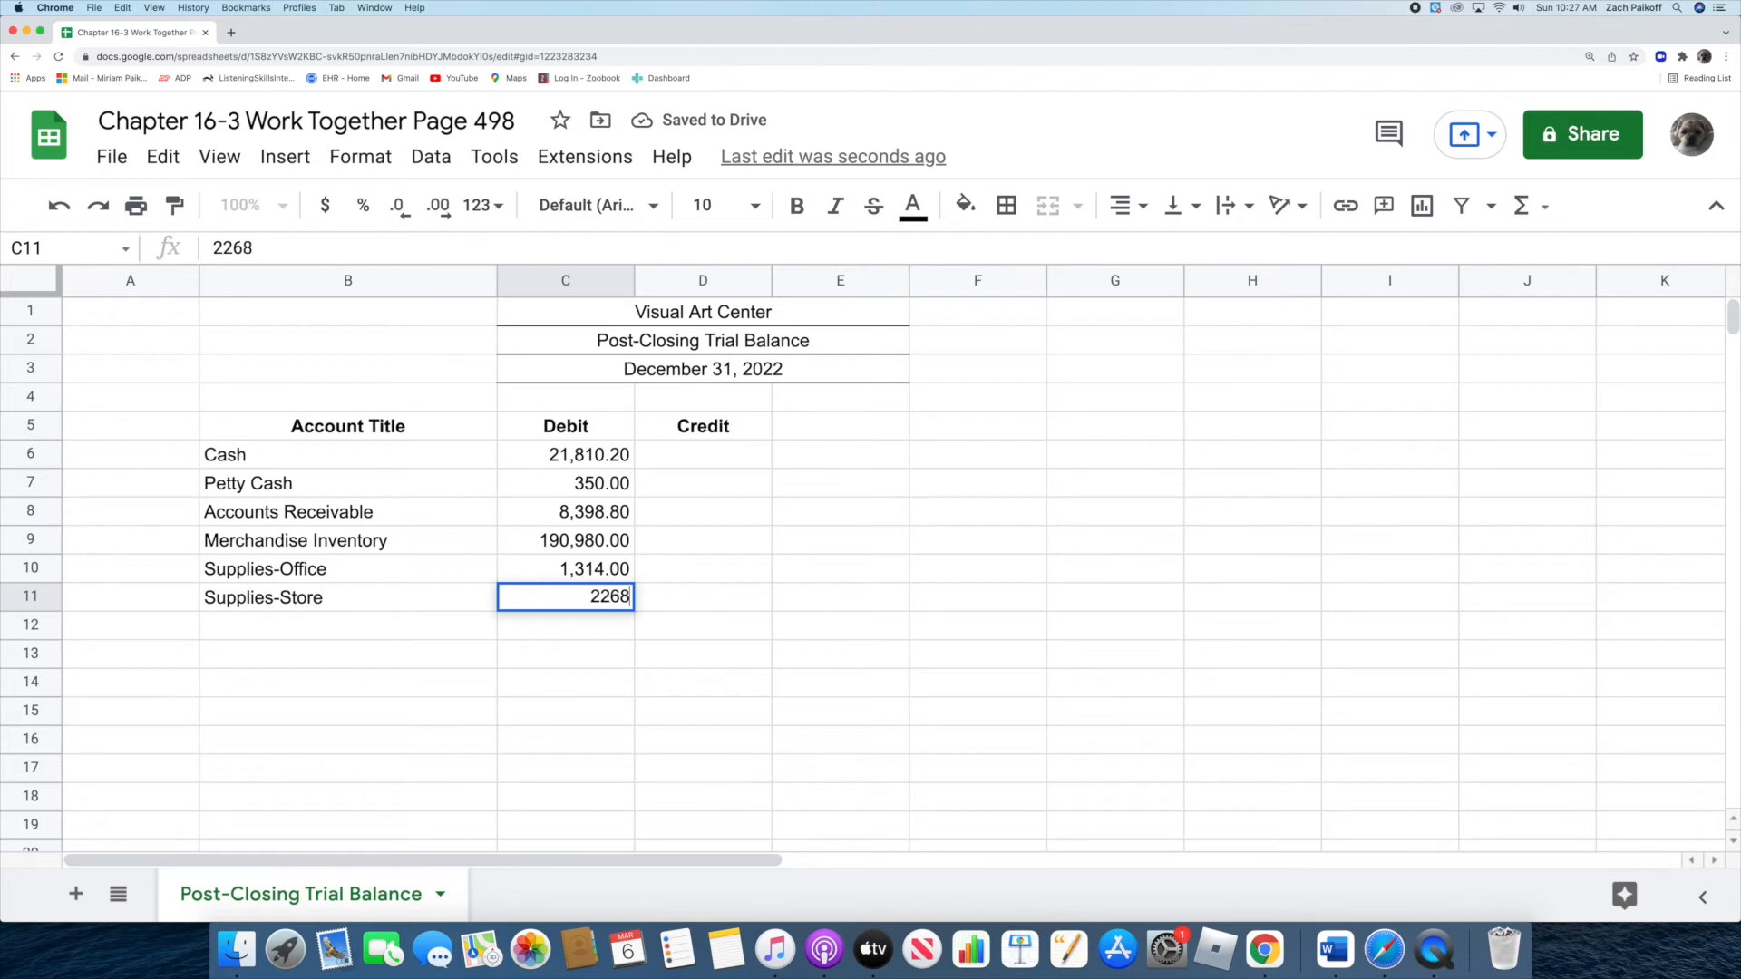
key("Return")
- Record the account title Prepaid Insurance in B12 with a debit balance of 1980 in C12
left_click(318, 627)
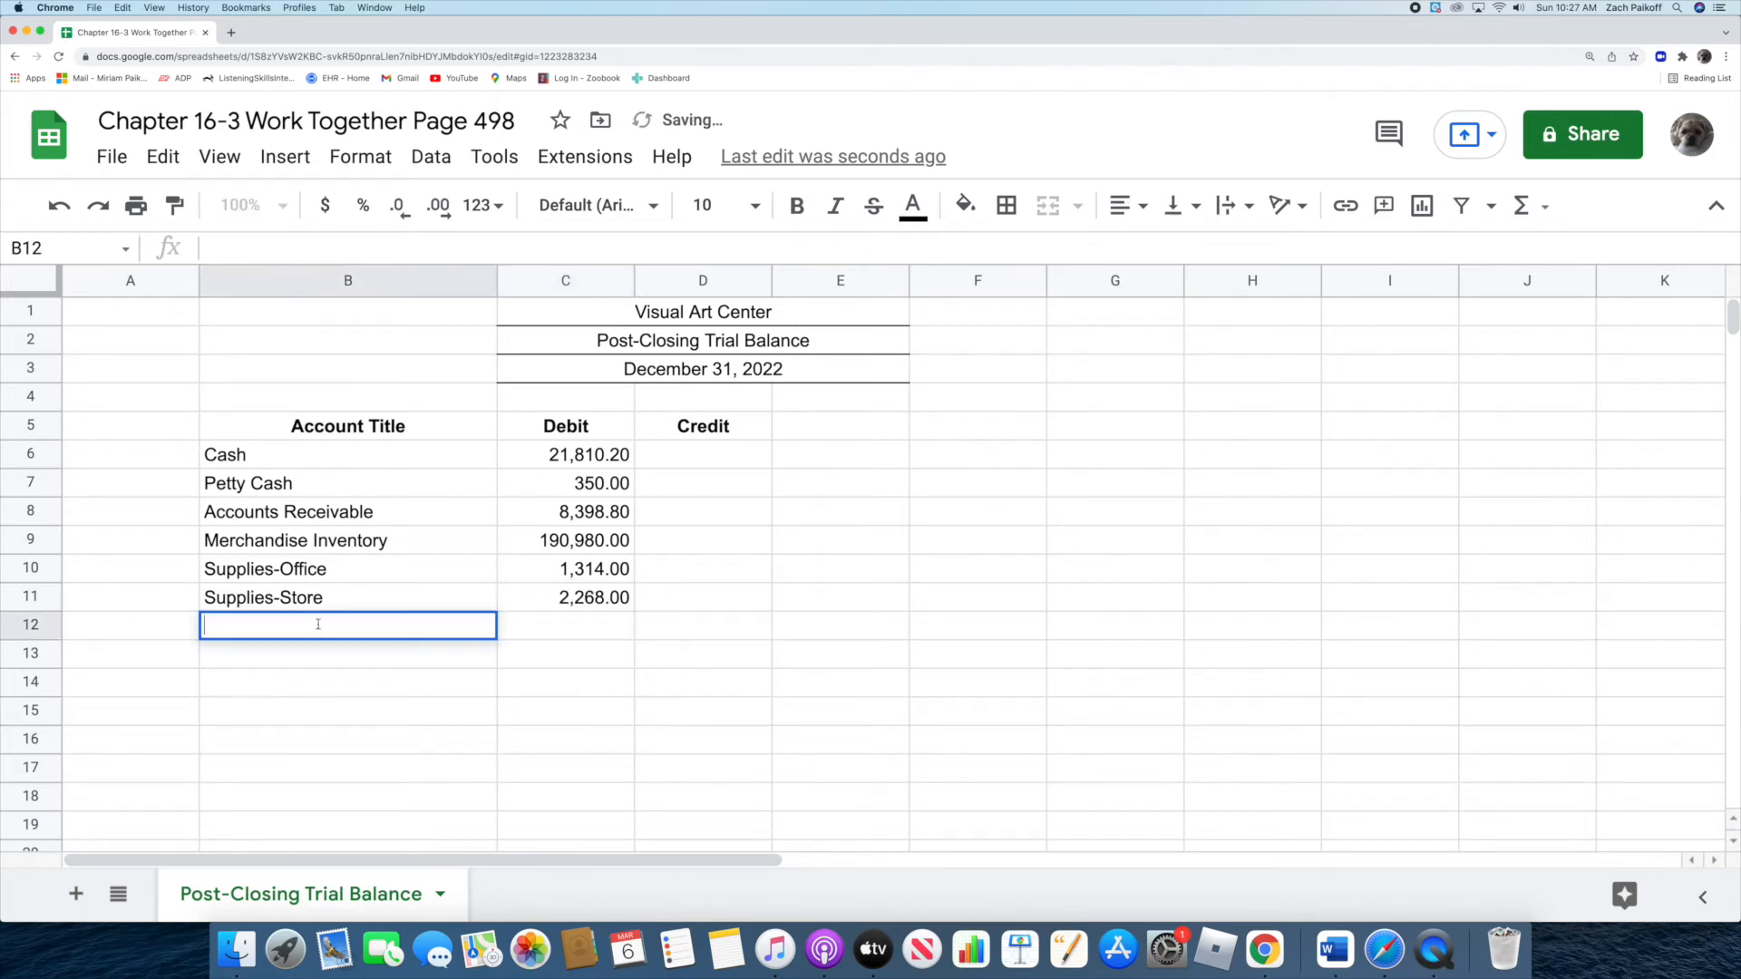
type("Prepaid ")
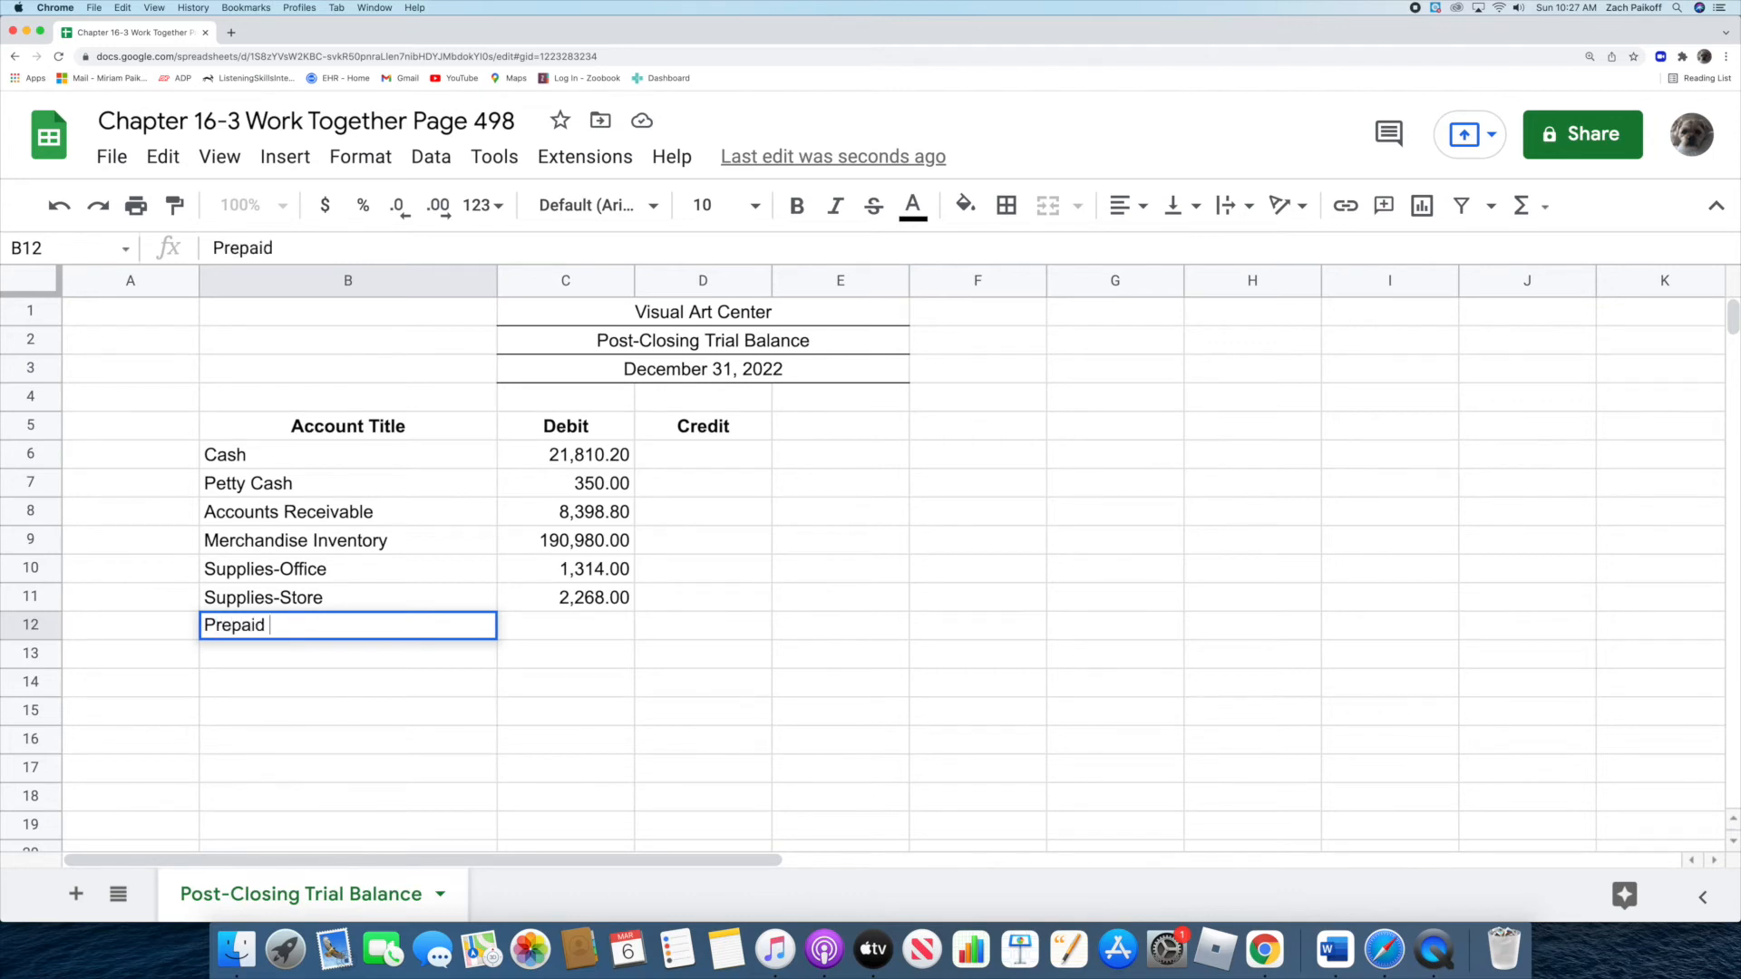
type("Insurance")
key("Return")
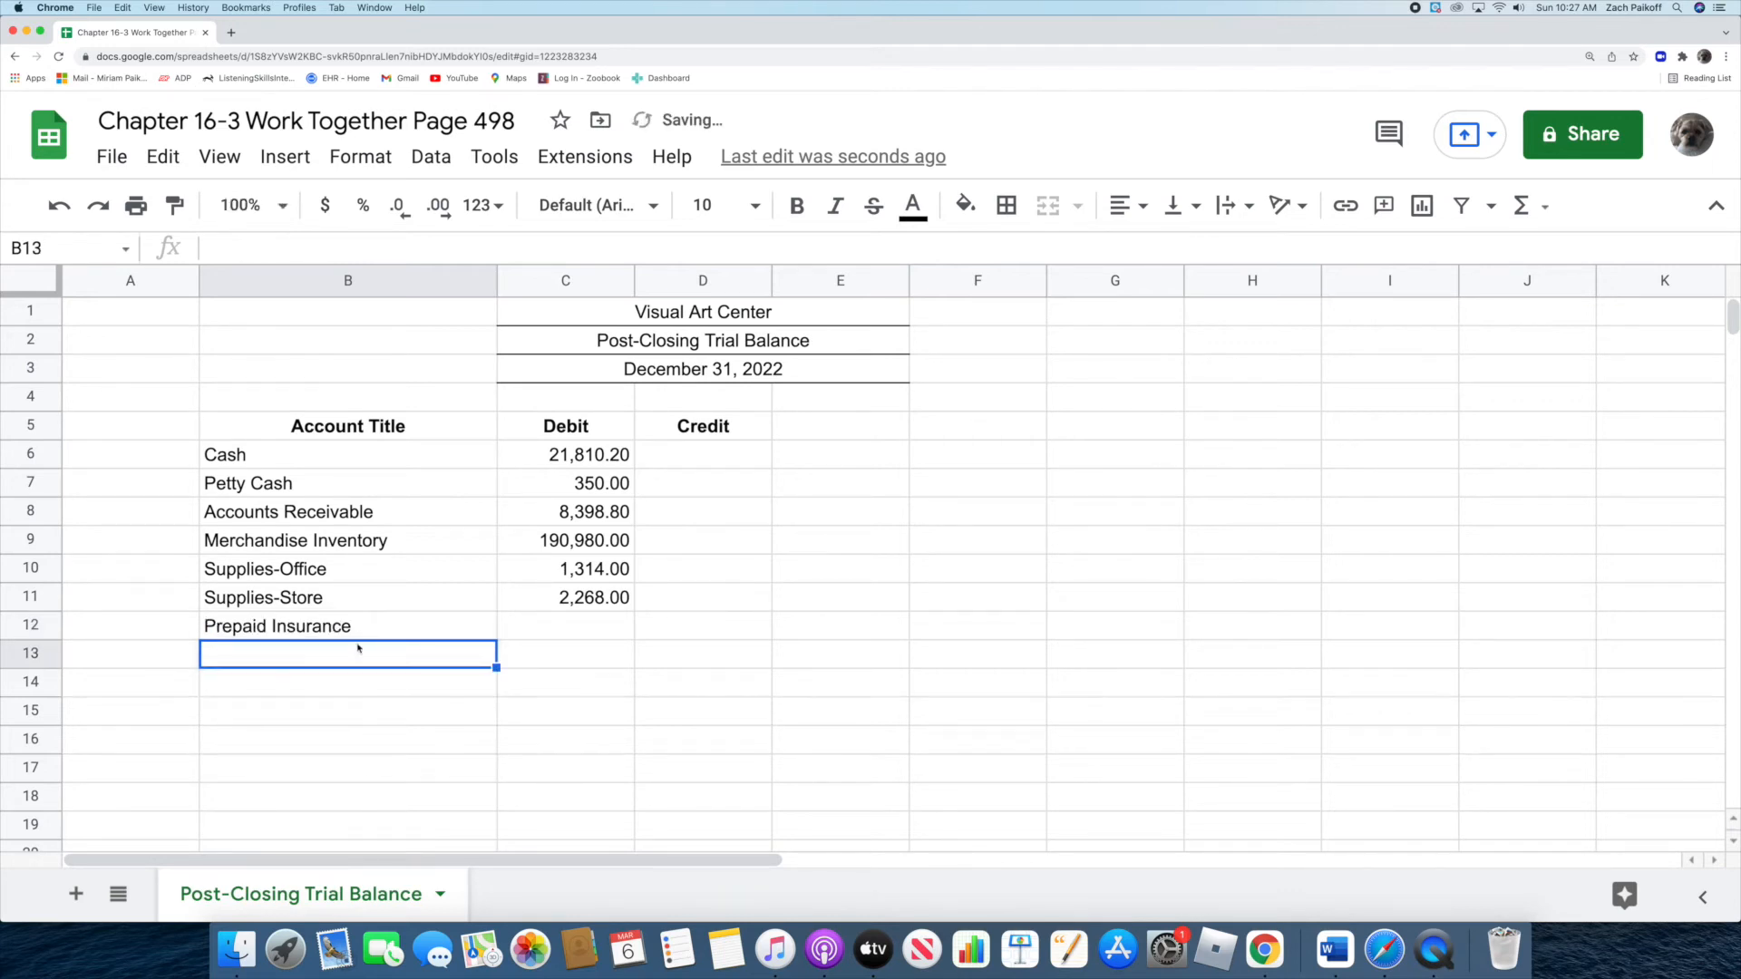
left_click(580, 630)
type("1")
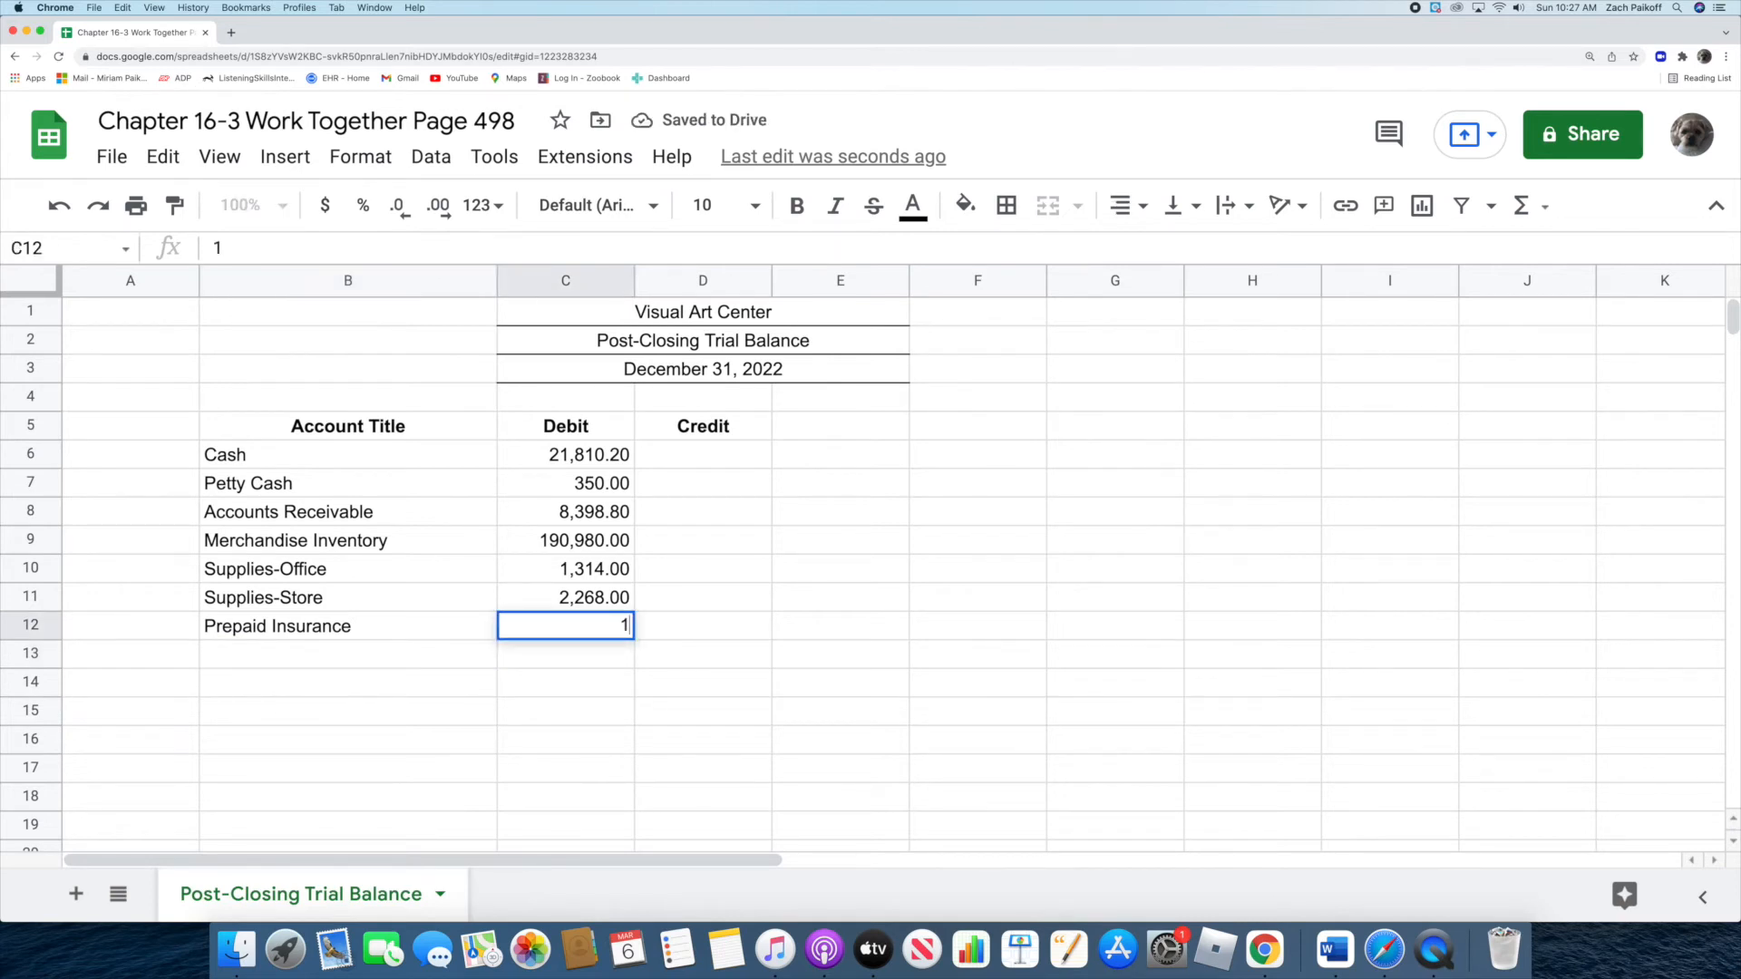
type("980")
key("Return")
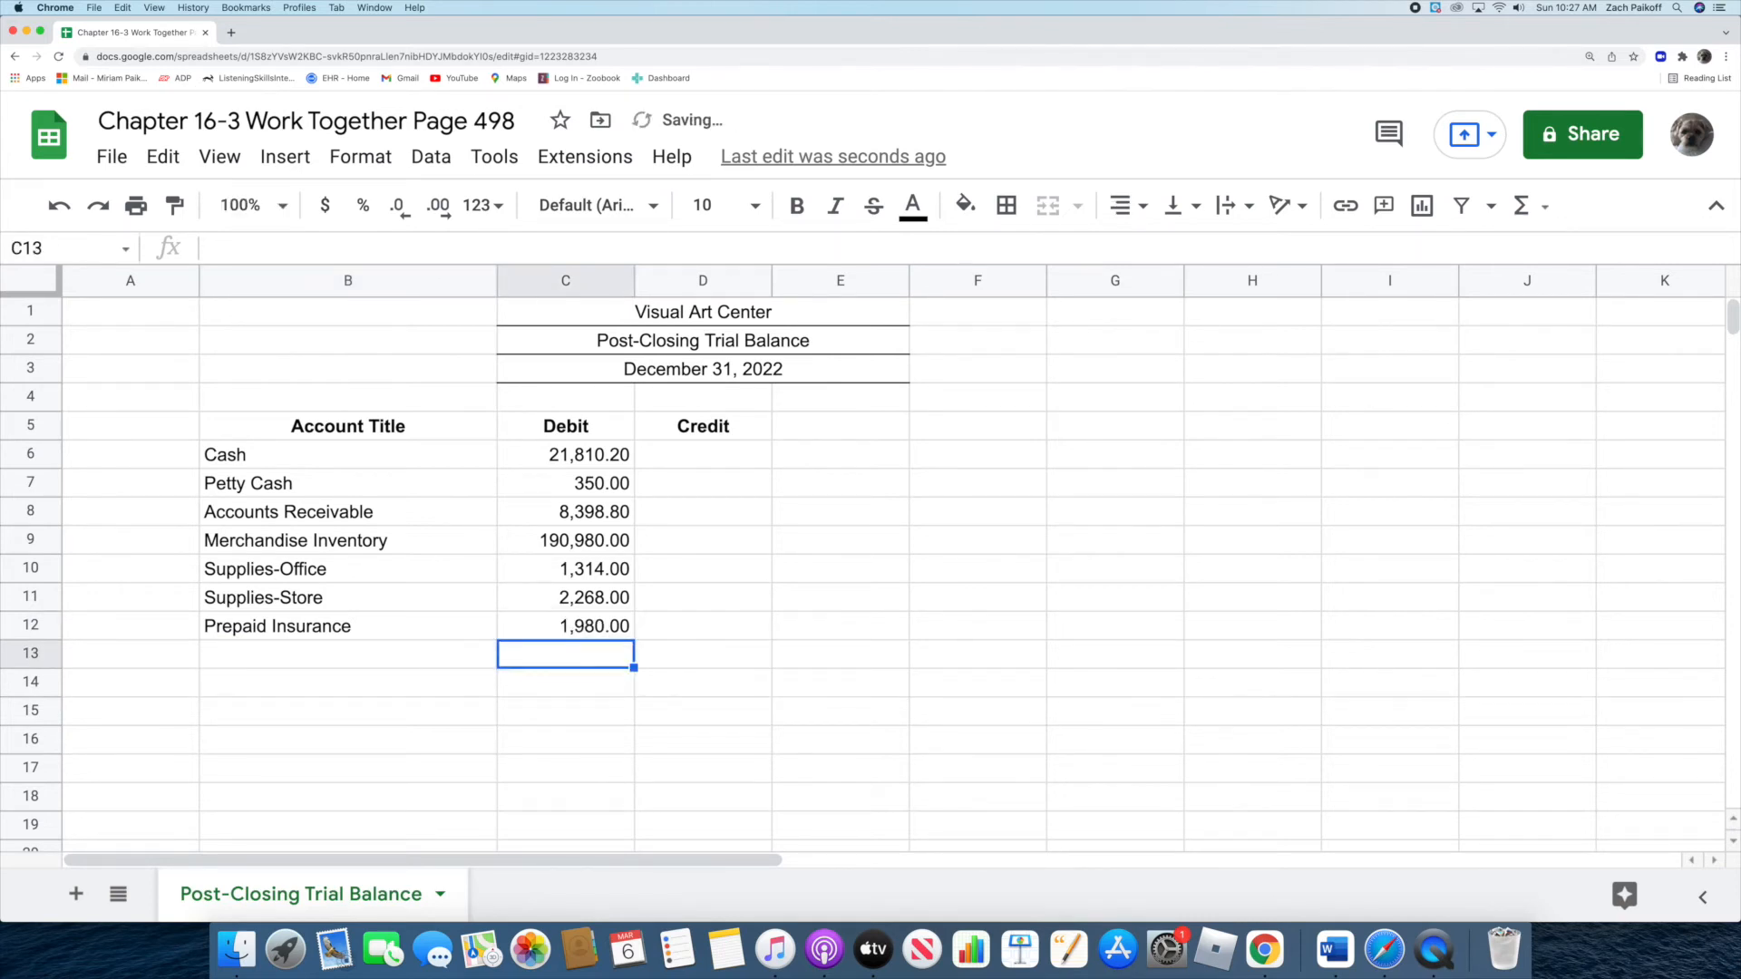
- Record the account title Accounts Payable in B13 with a credit balance of 11676.50 in D13
double_click(329, 653)
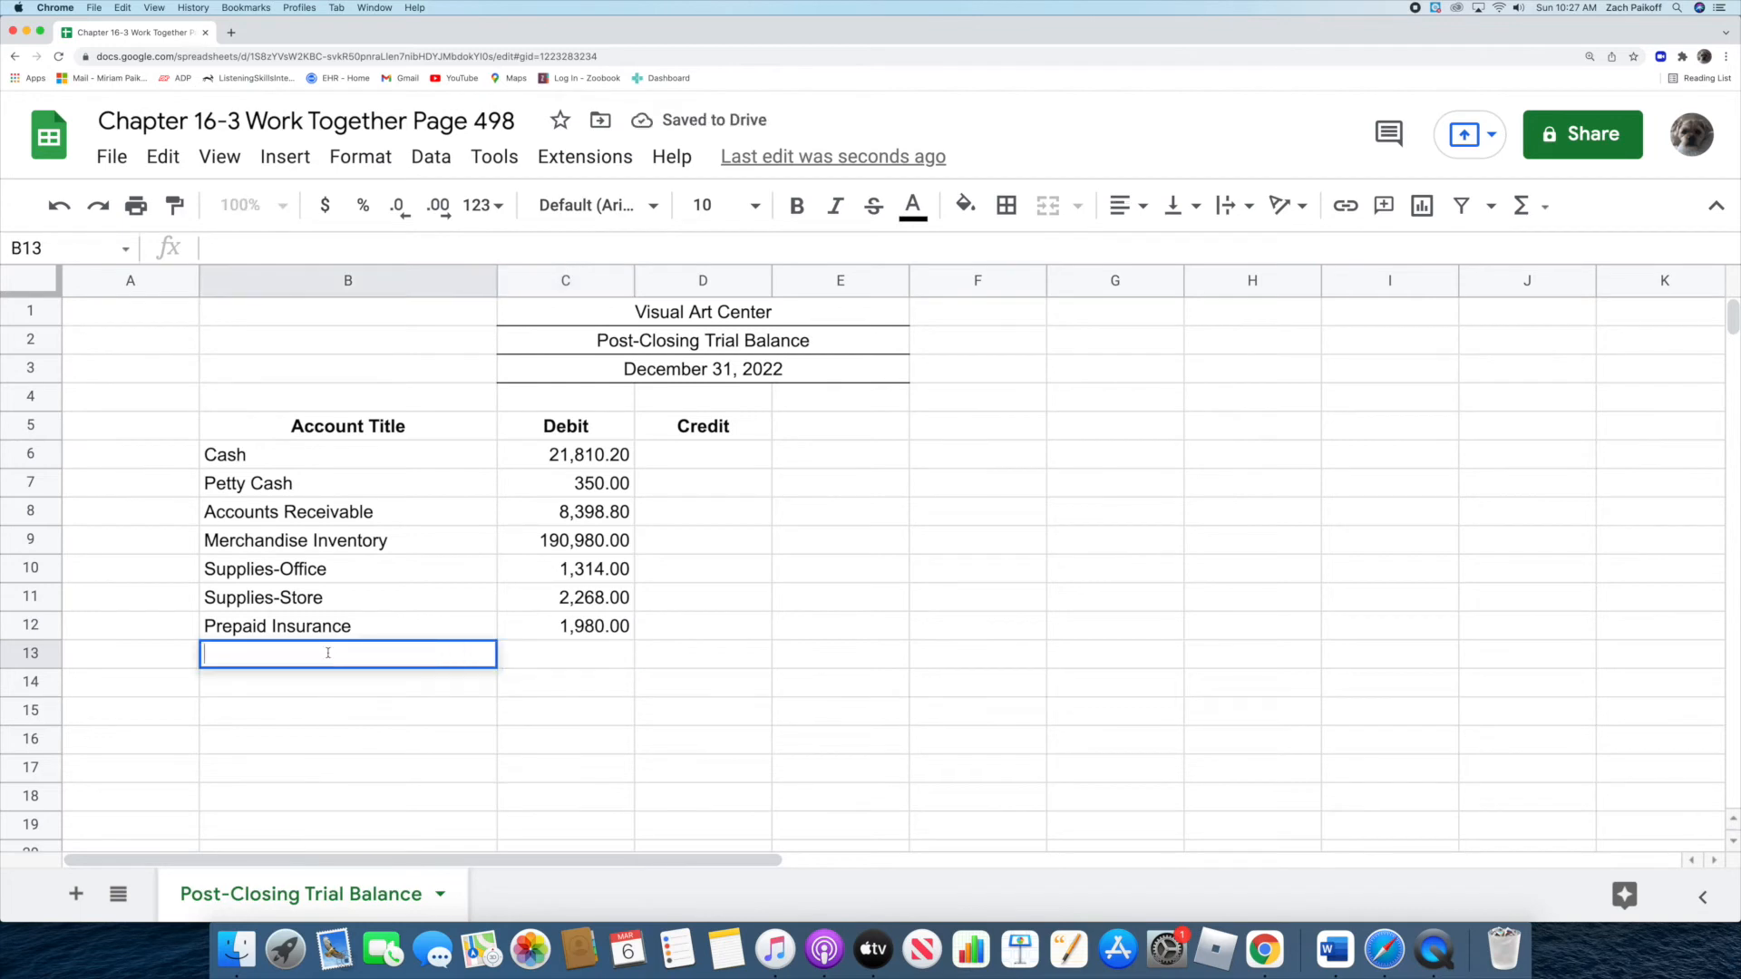
type("ccounts Payable")
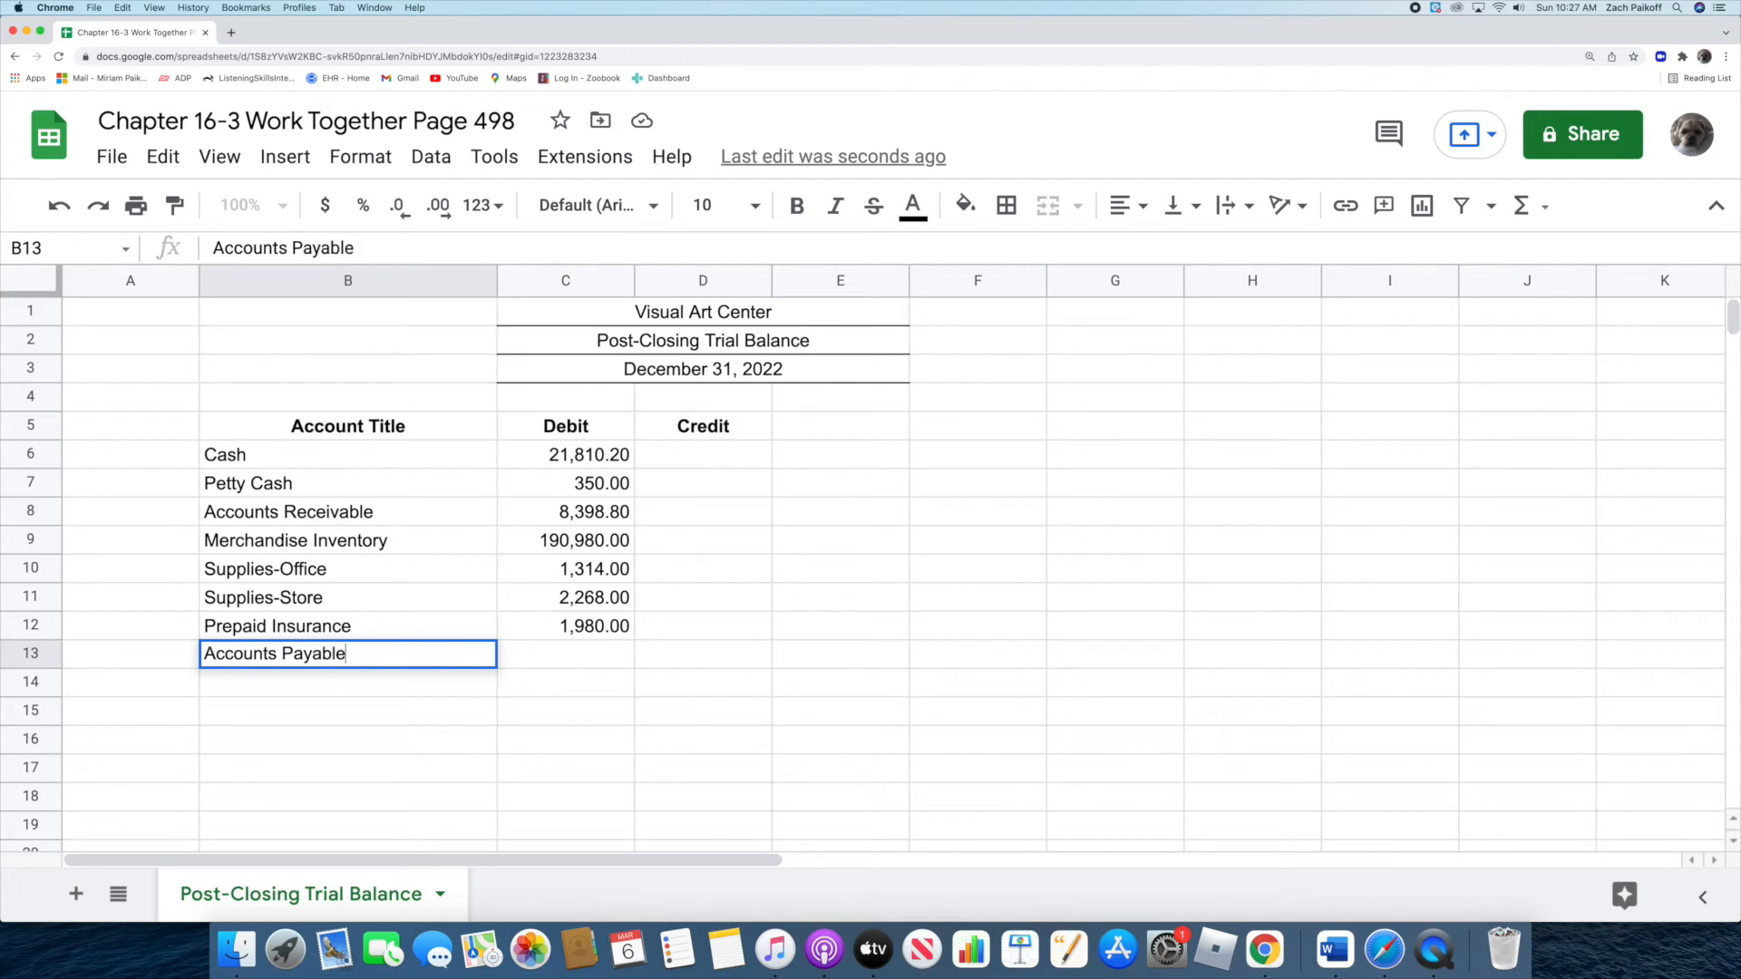
key("Return")
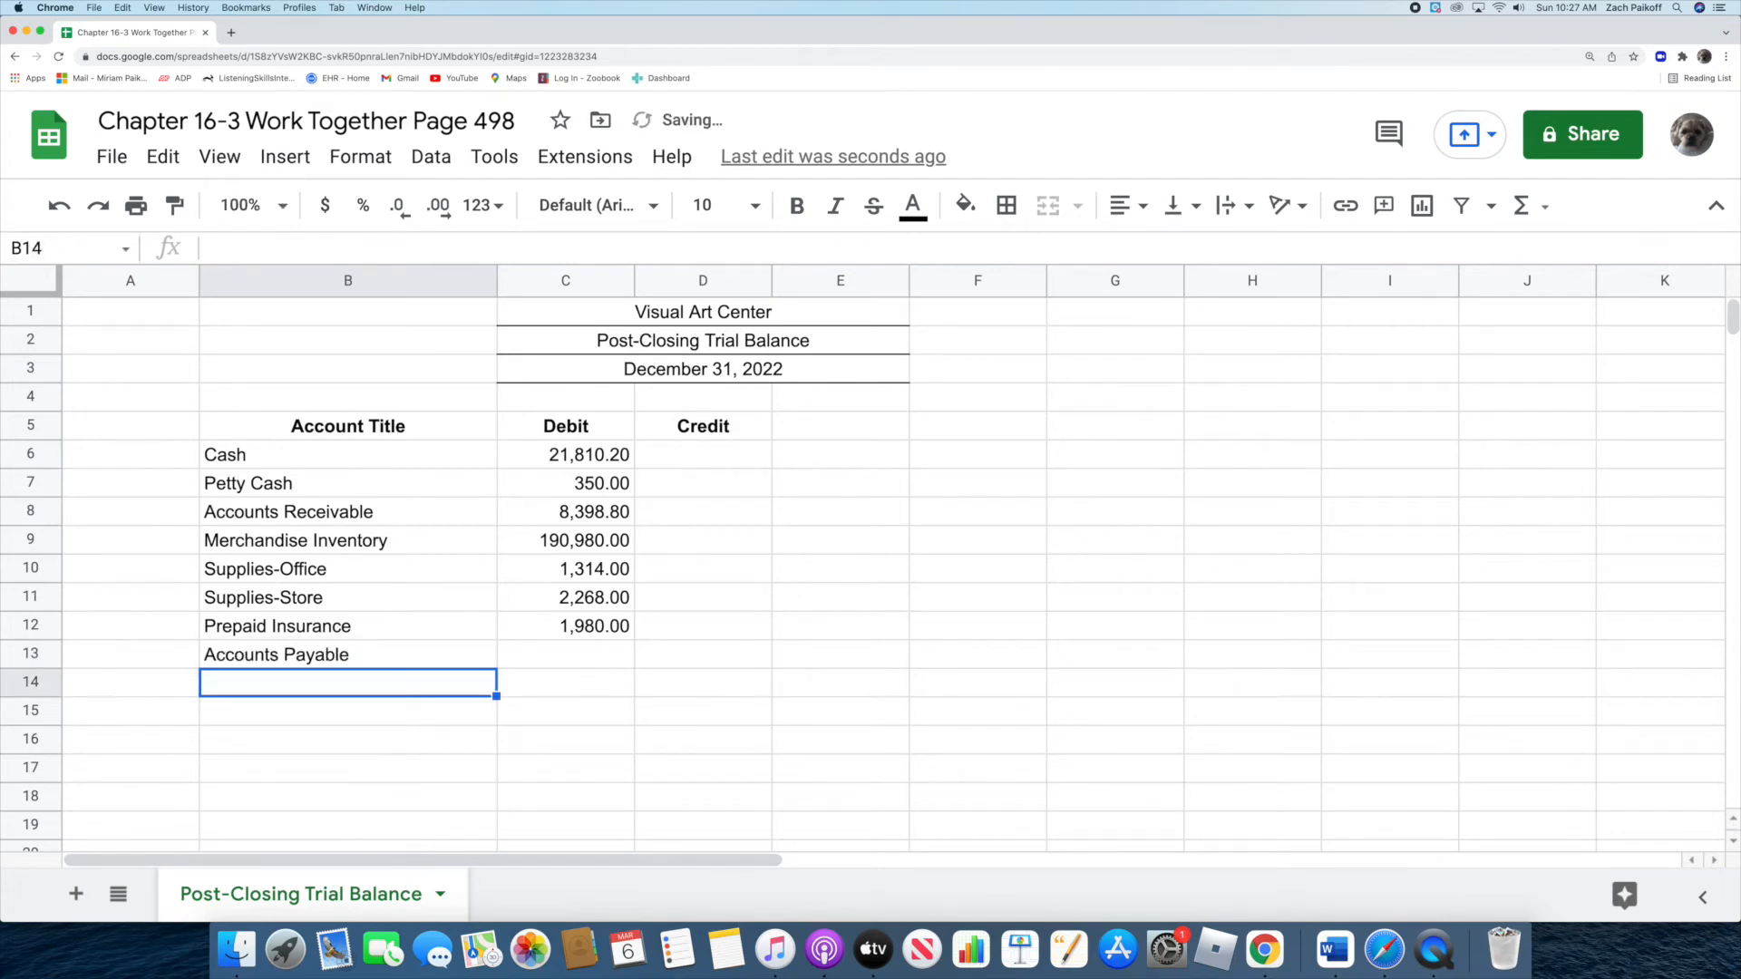
left_click(688, 654)
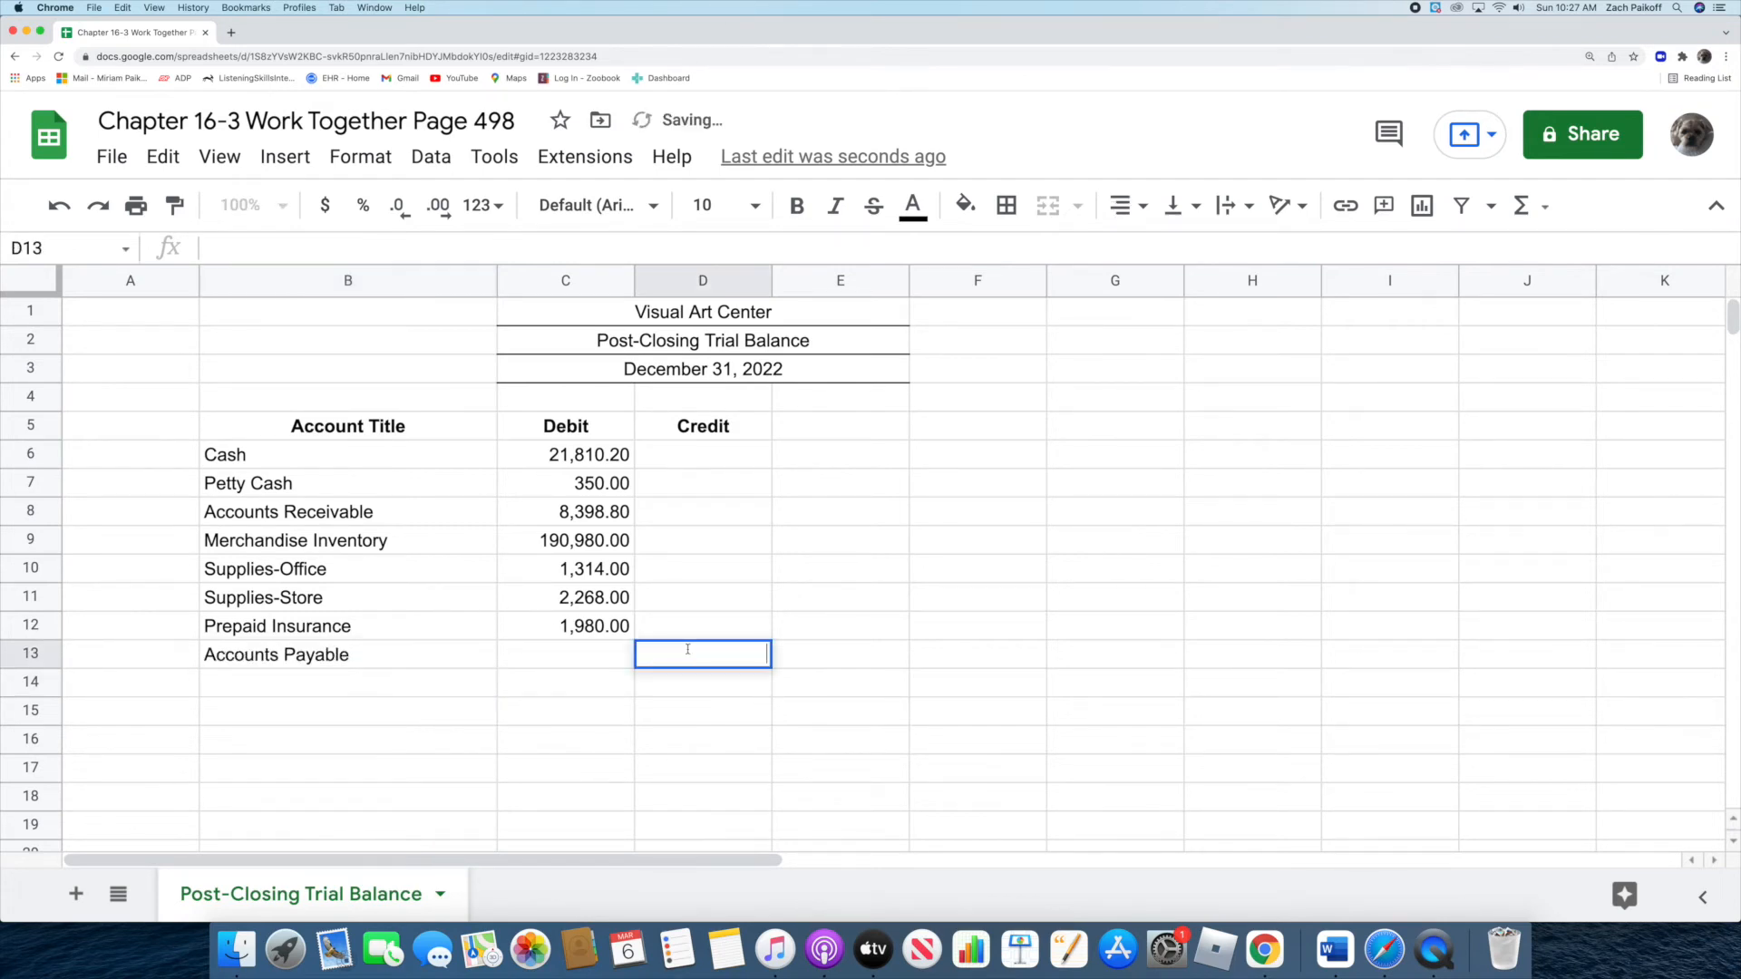
type("116")
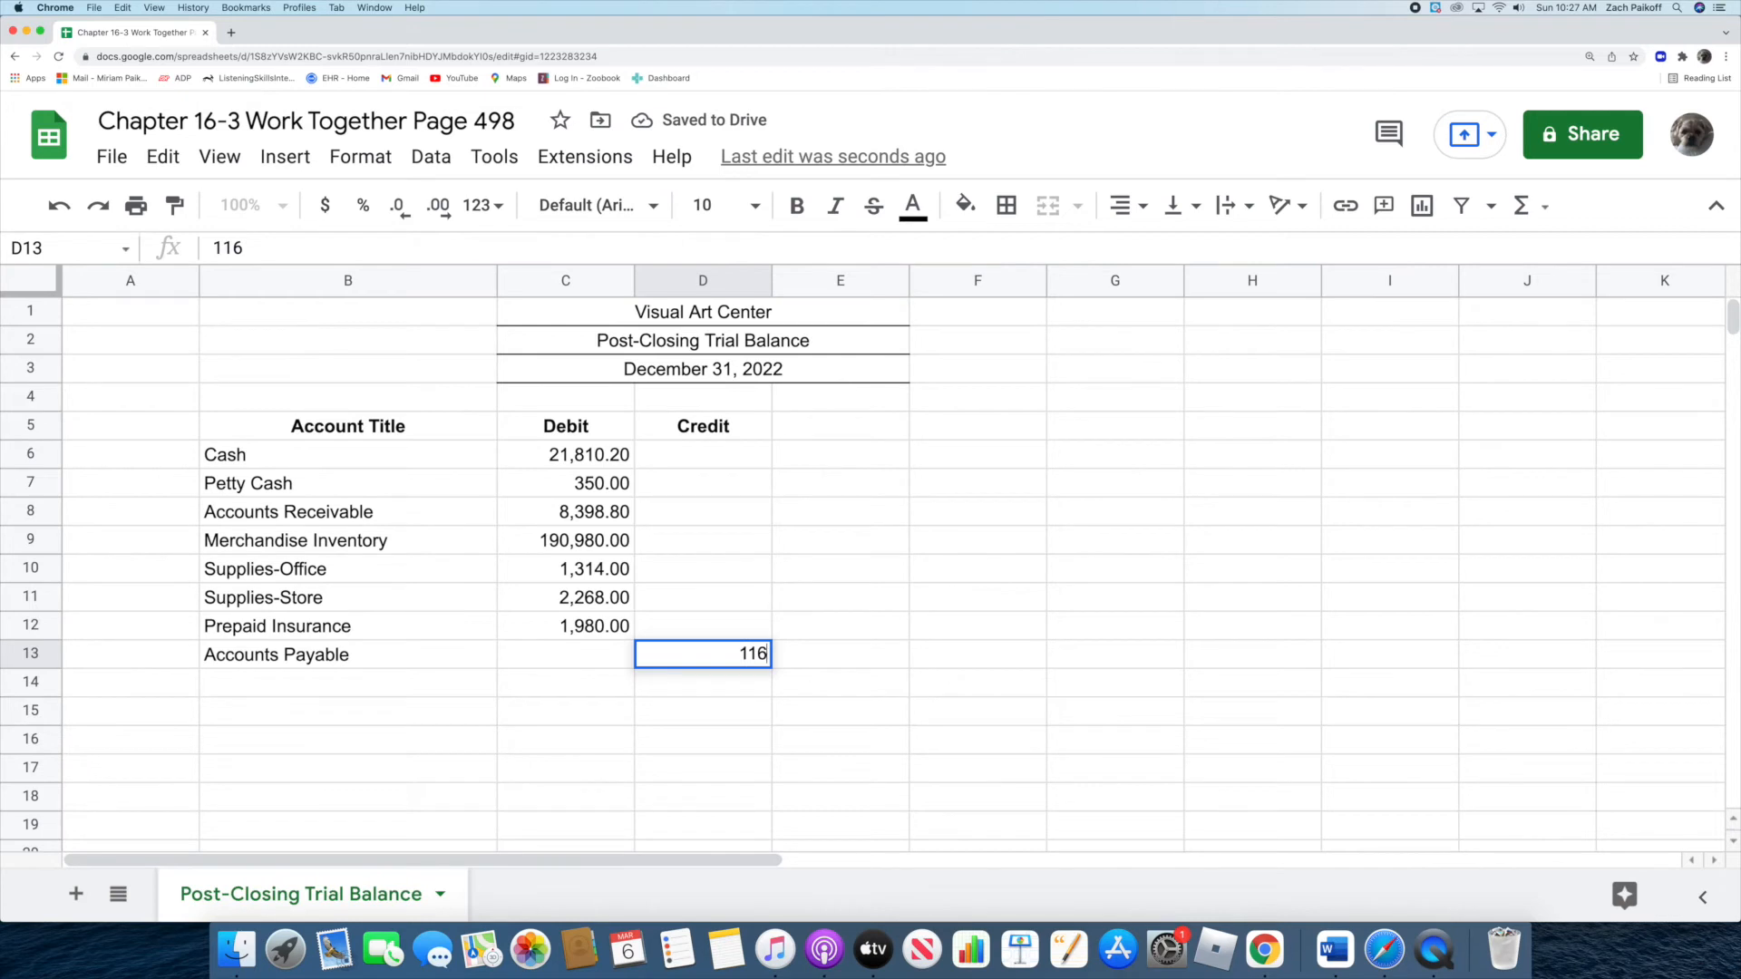
type("76.50")
key("Return")
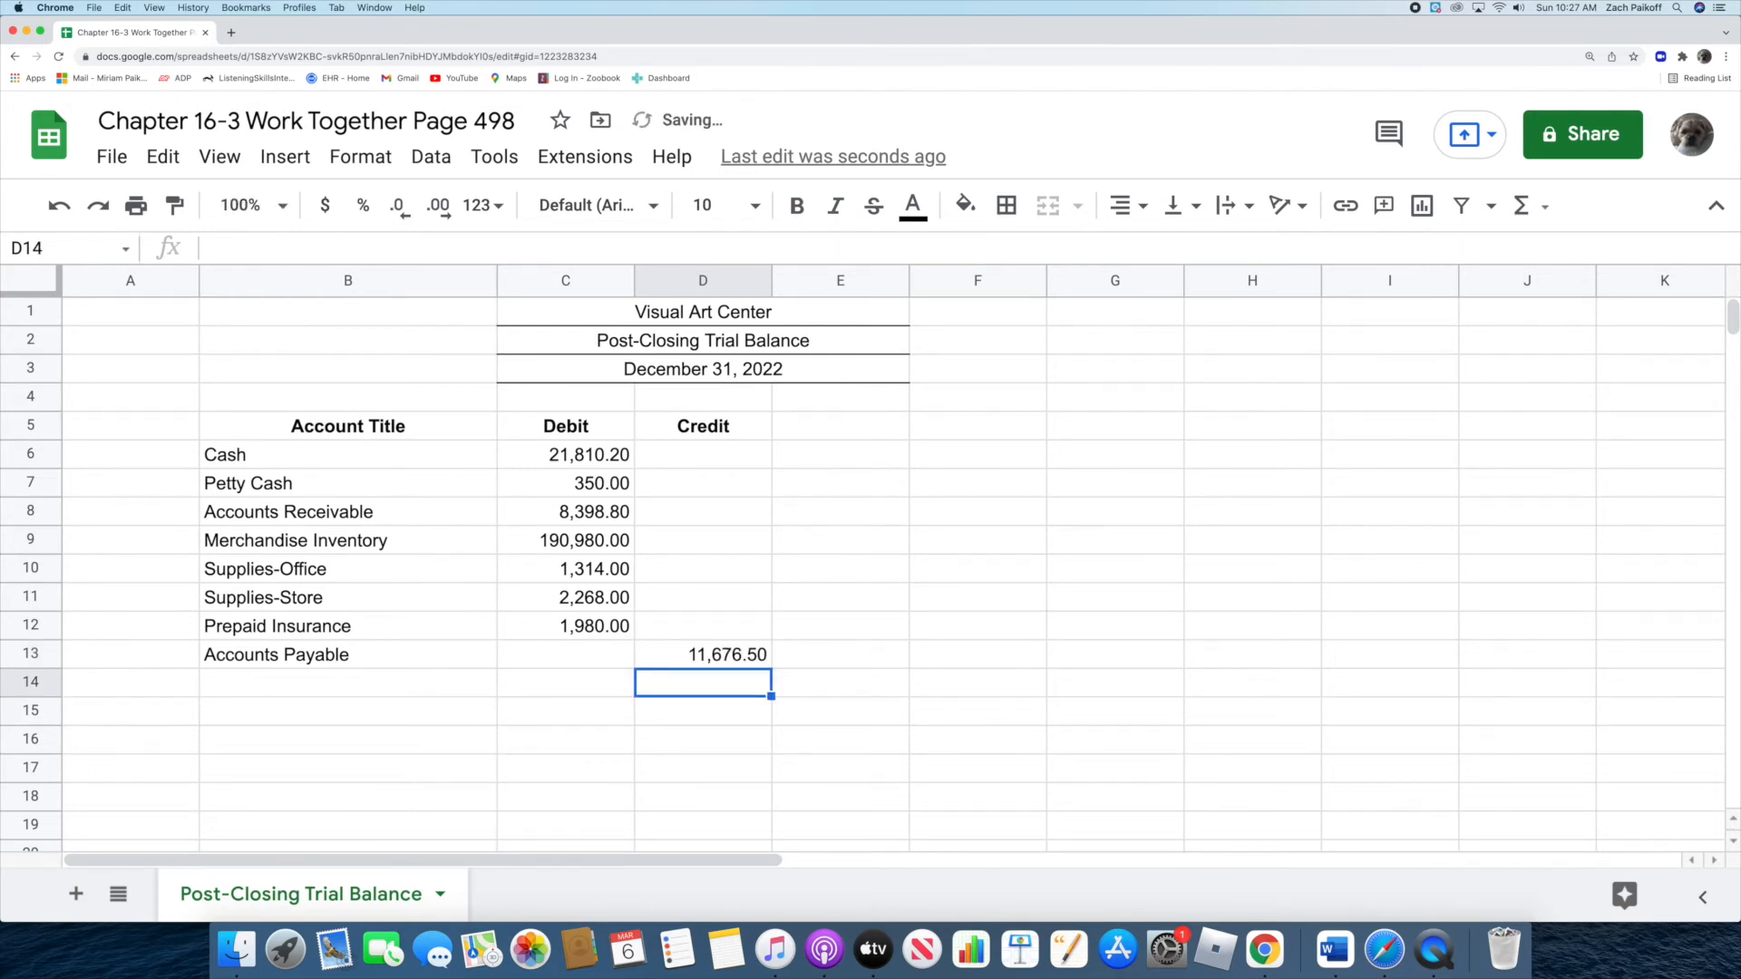
- Record the account title Sales Tax Payable in B14 with a credit balance of 1584 in D14
left_click(302, 689)
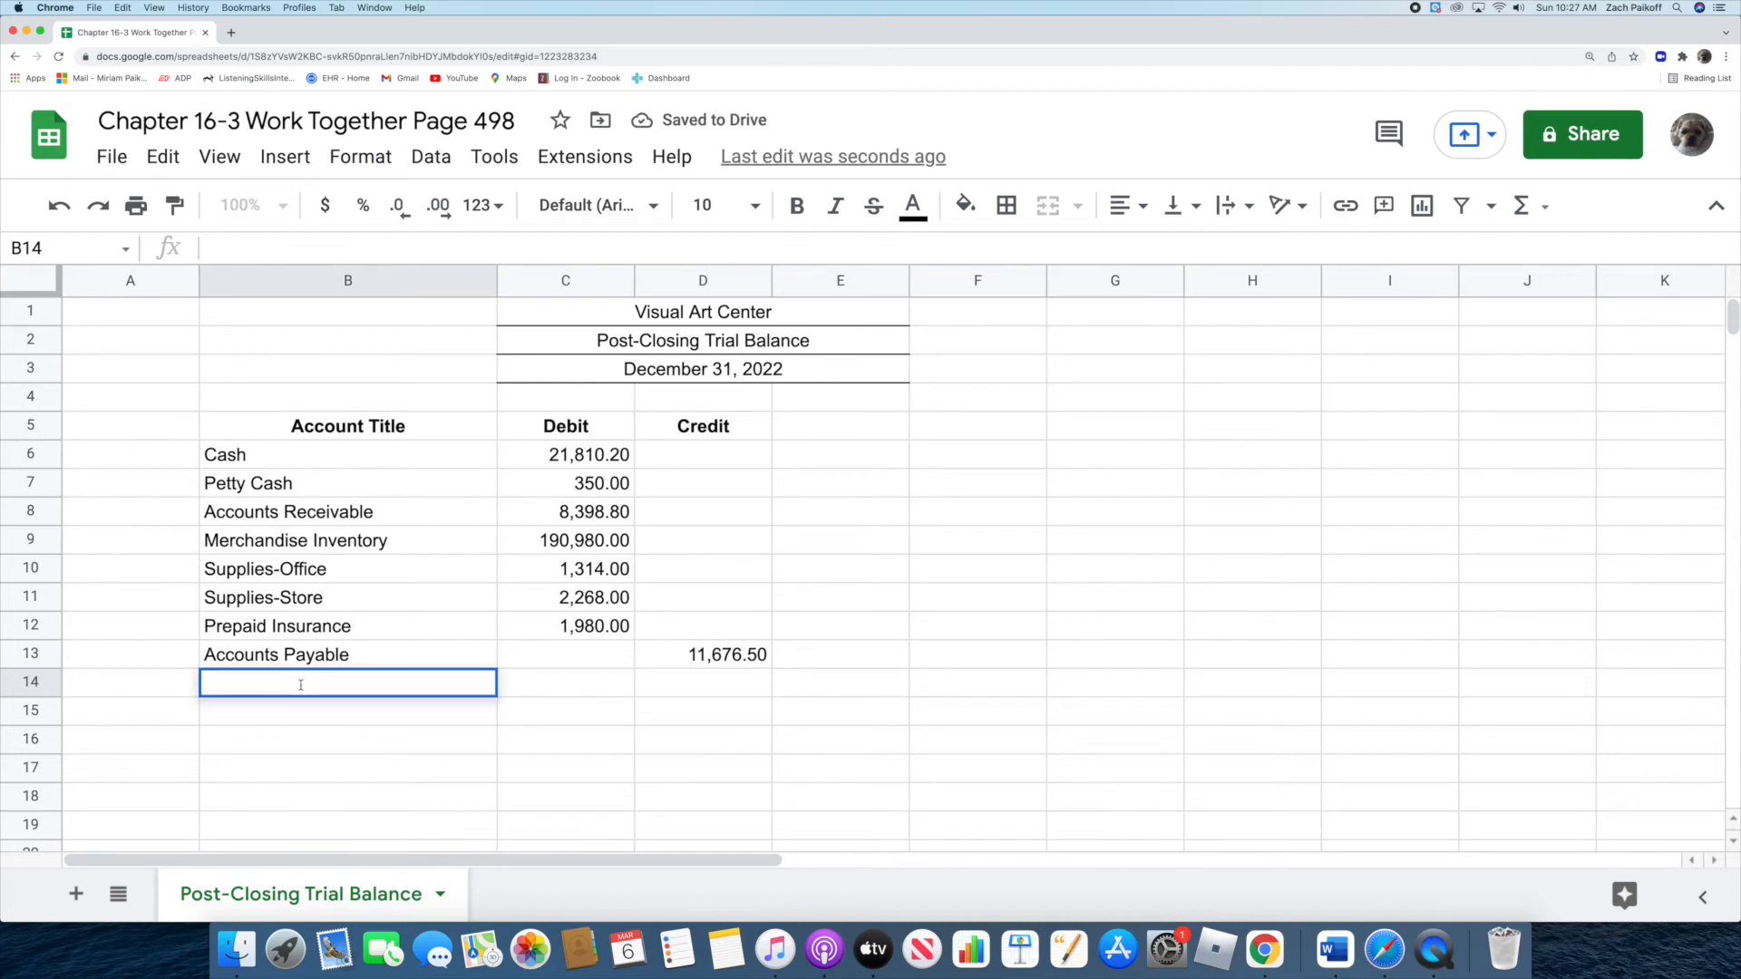
type("Sales Tax ")
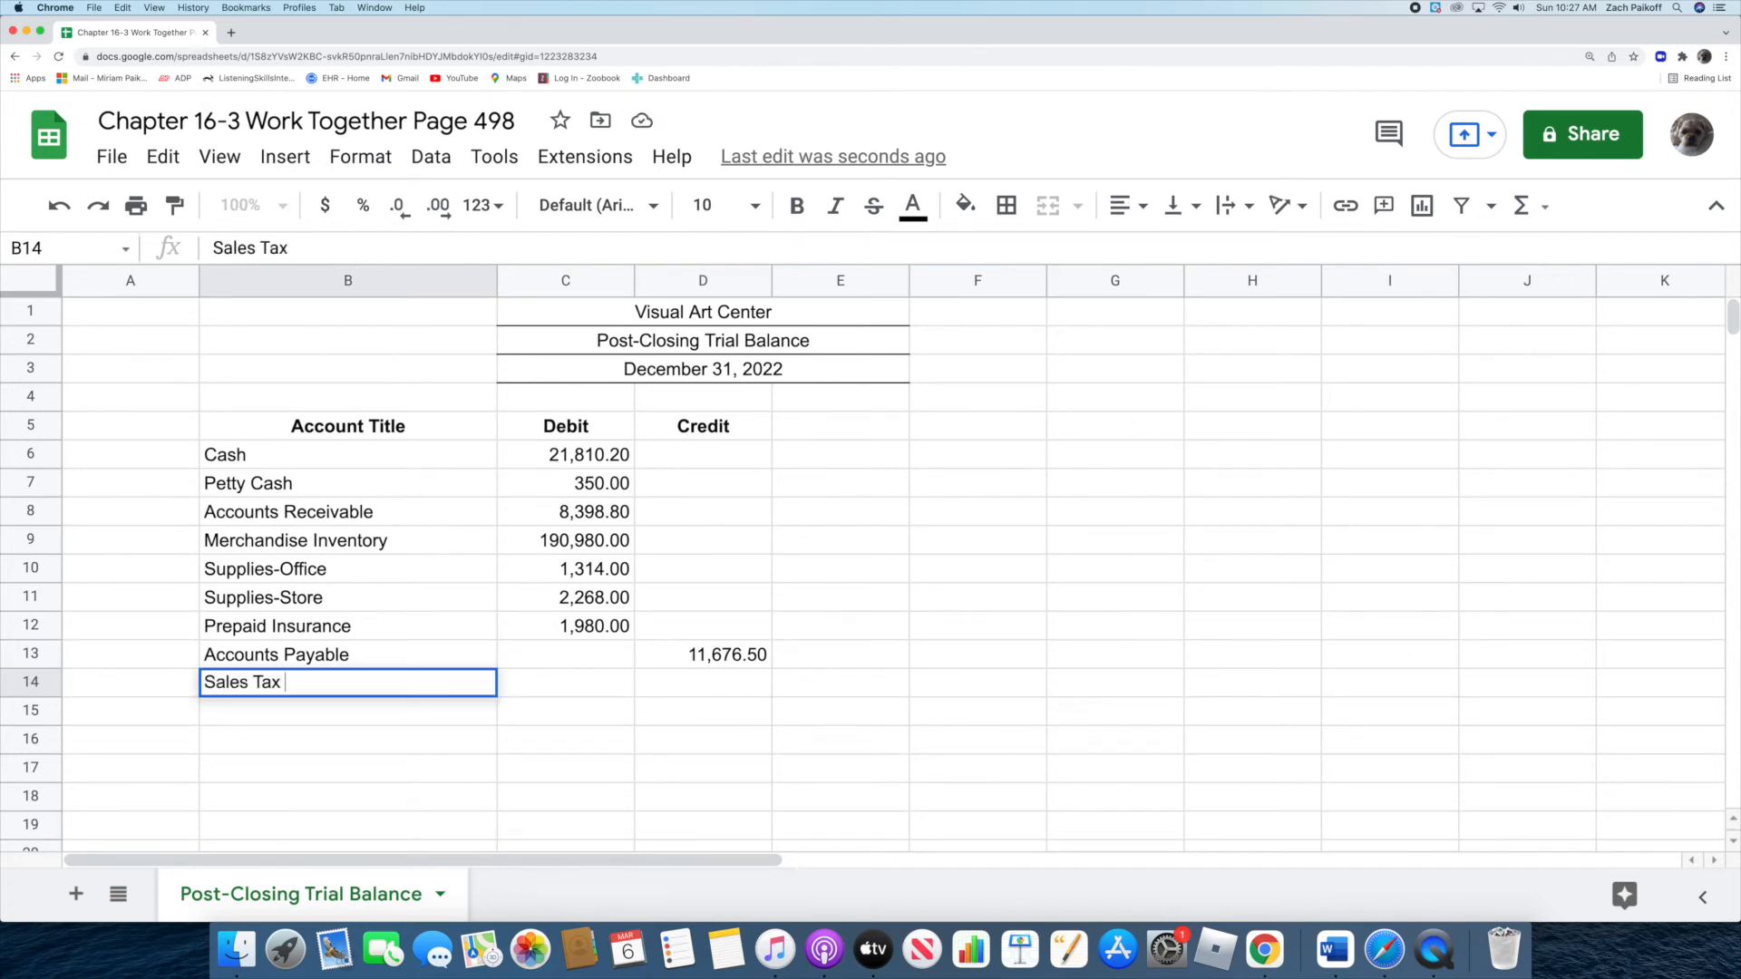
type("Payable")
key("Return")
left_click(670, 686)
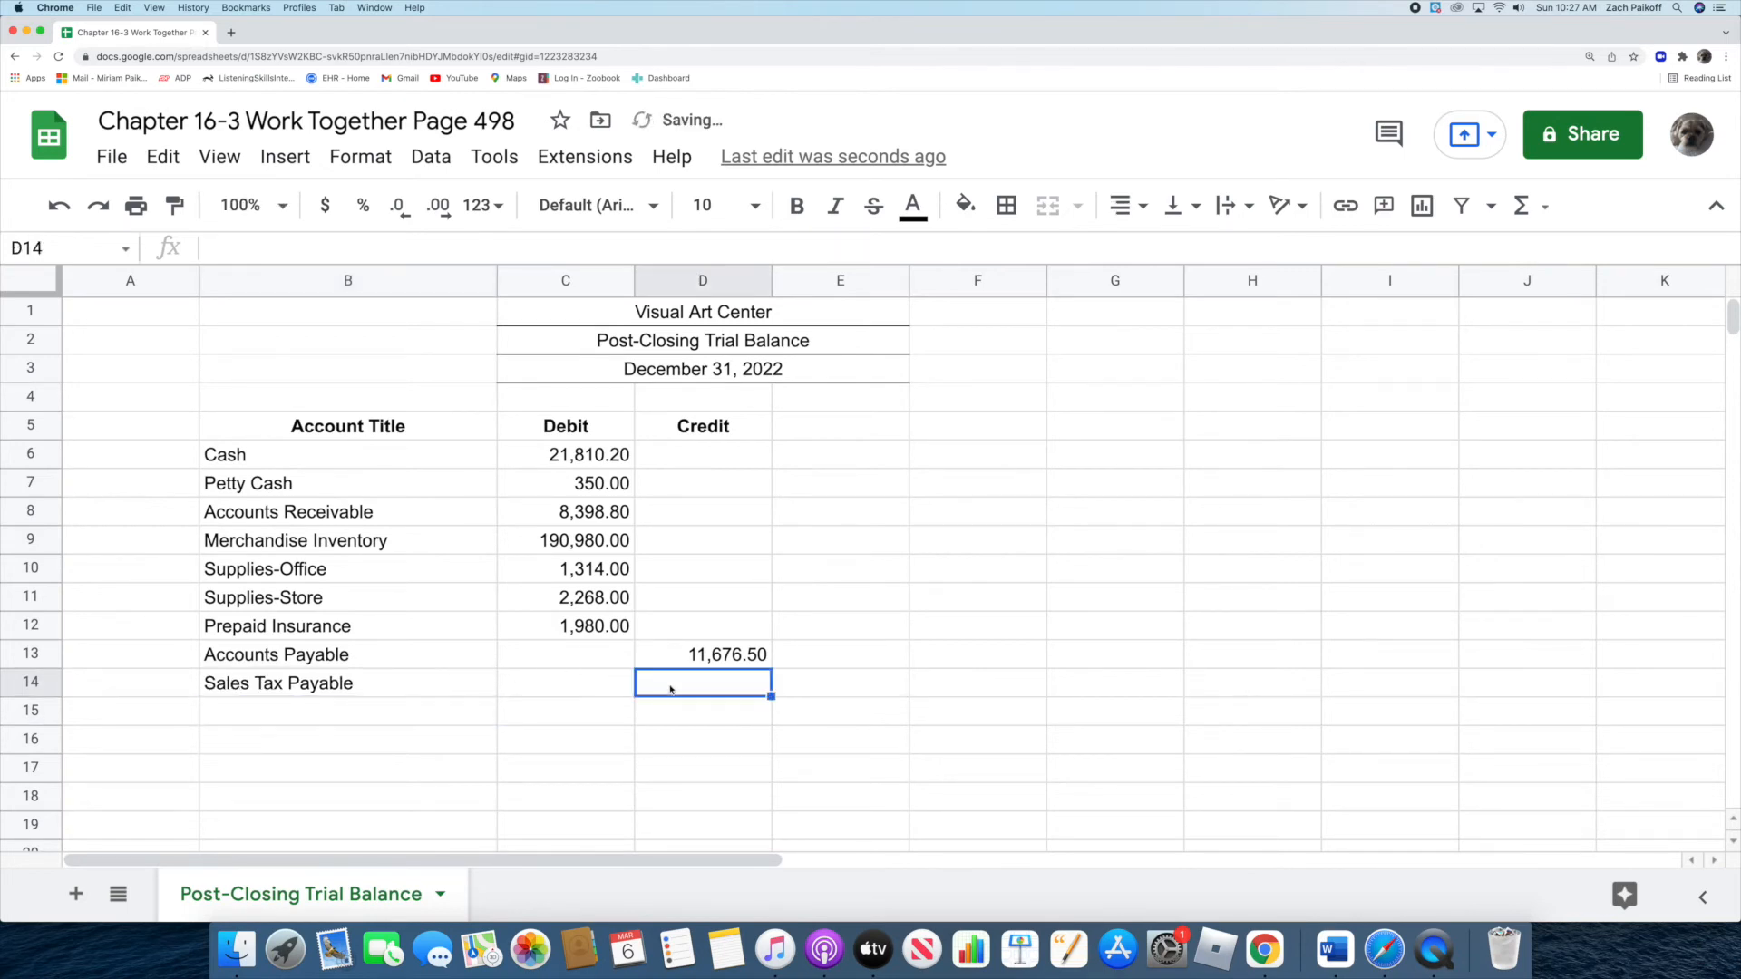
type("1,58")
type("4")
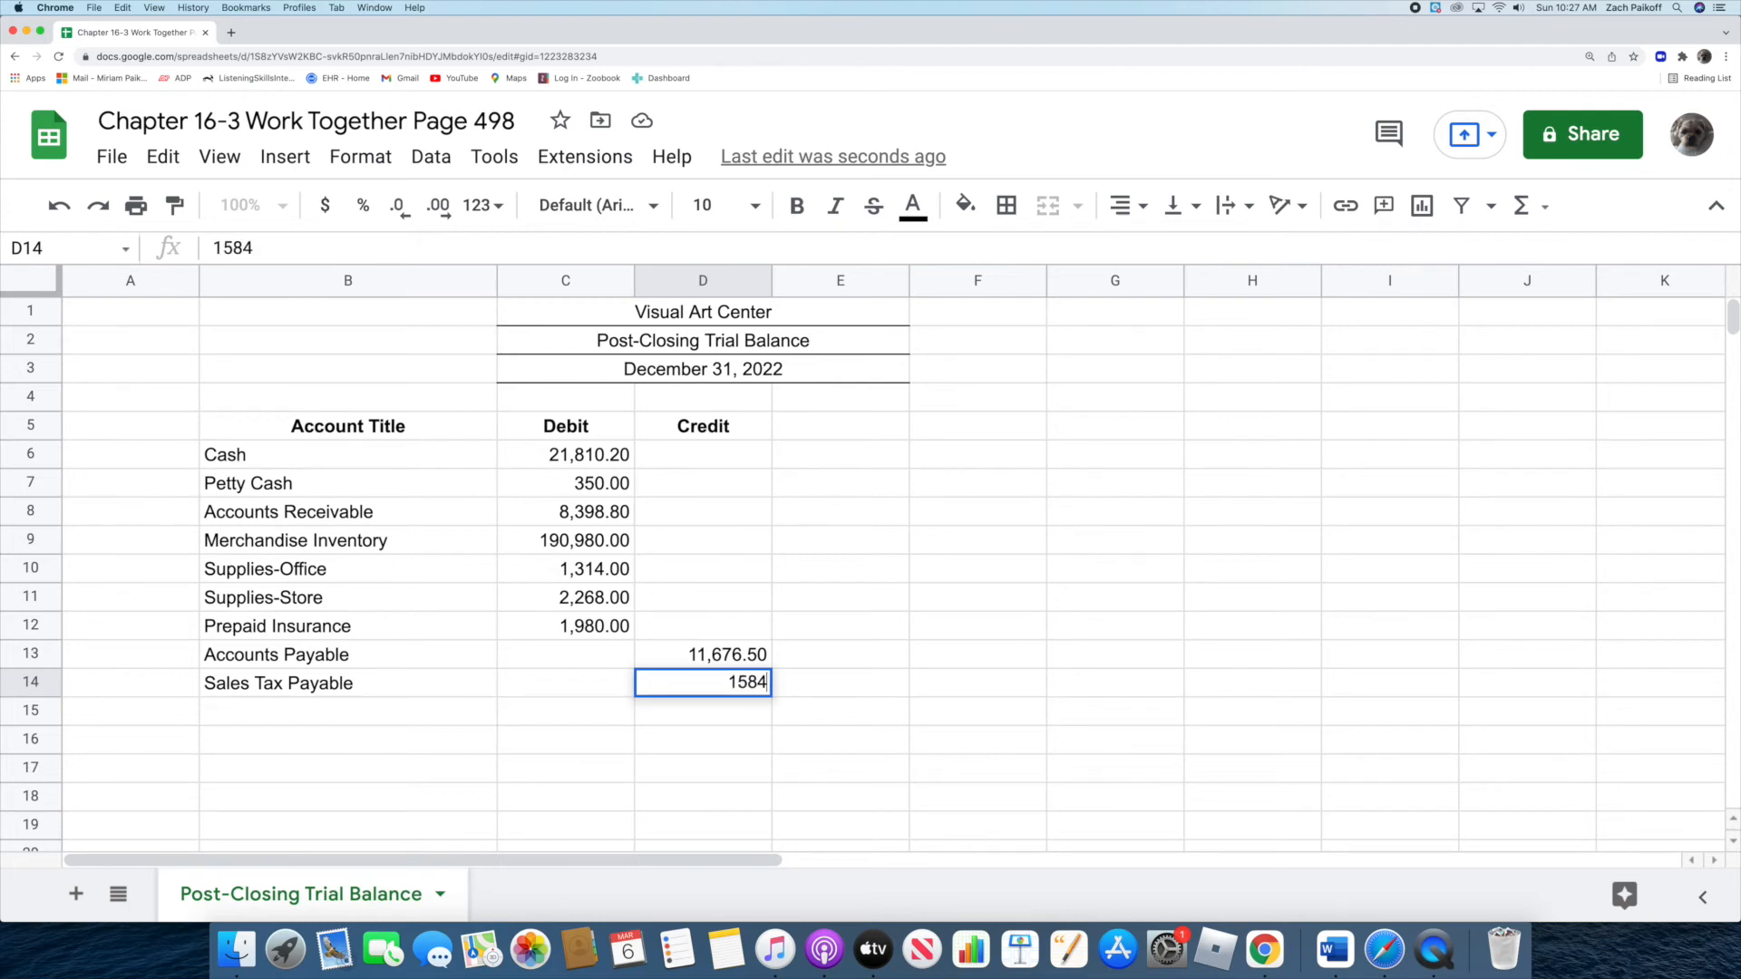
key("Return")
- Record the account title Capital Stock in B15 with a credit balance of 100000 in D15
left_click(299, 713)
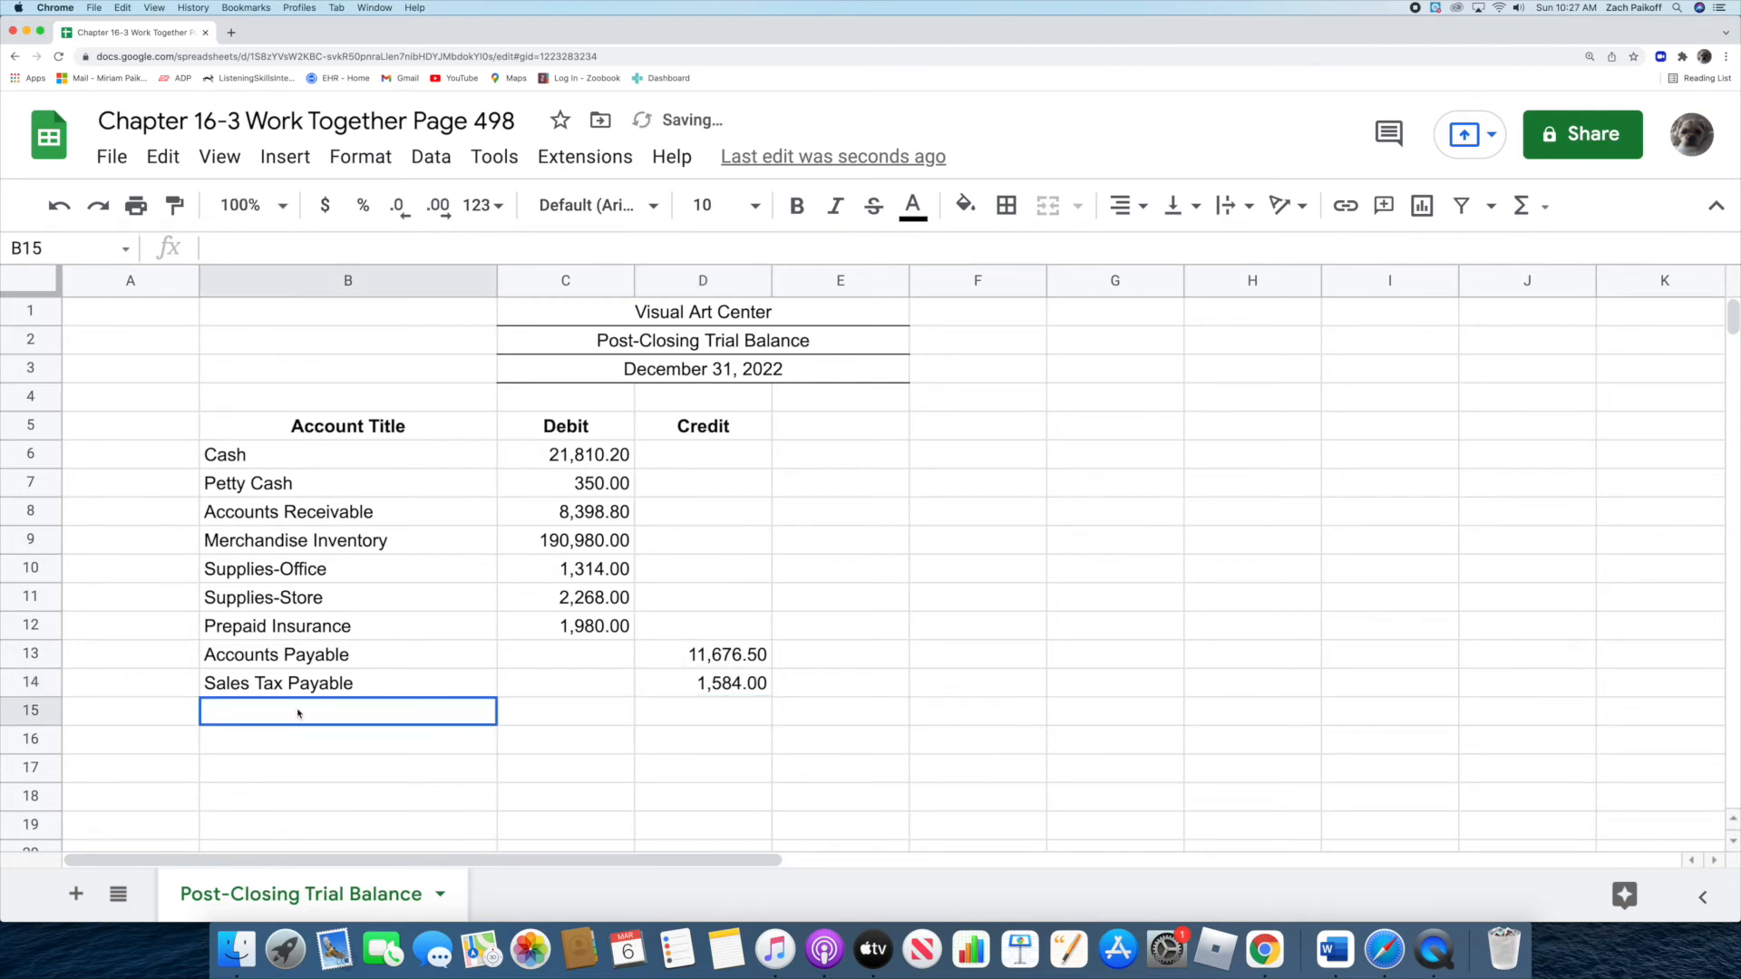
type("C")
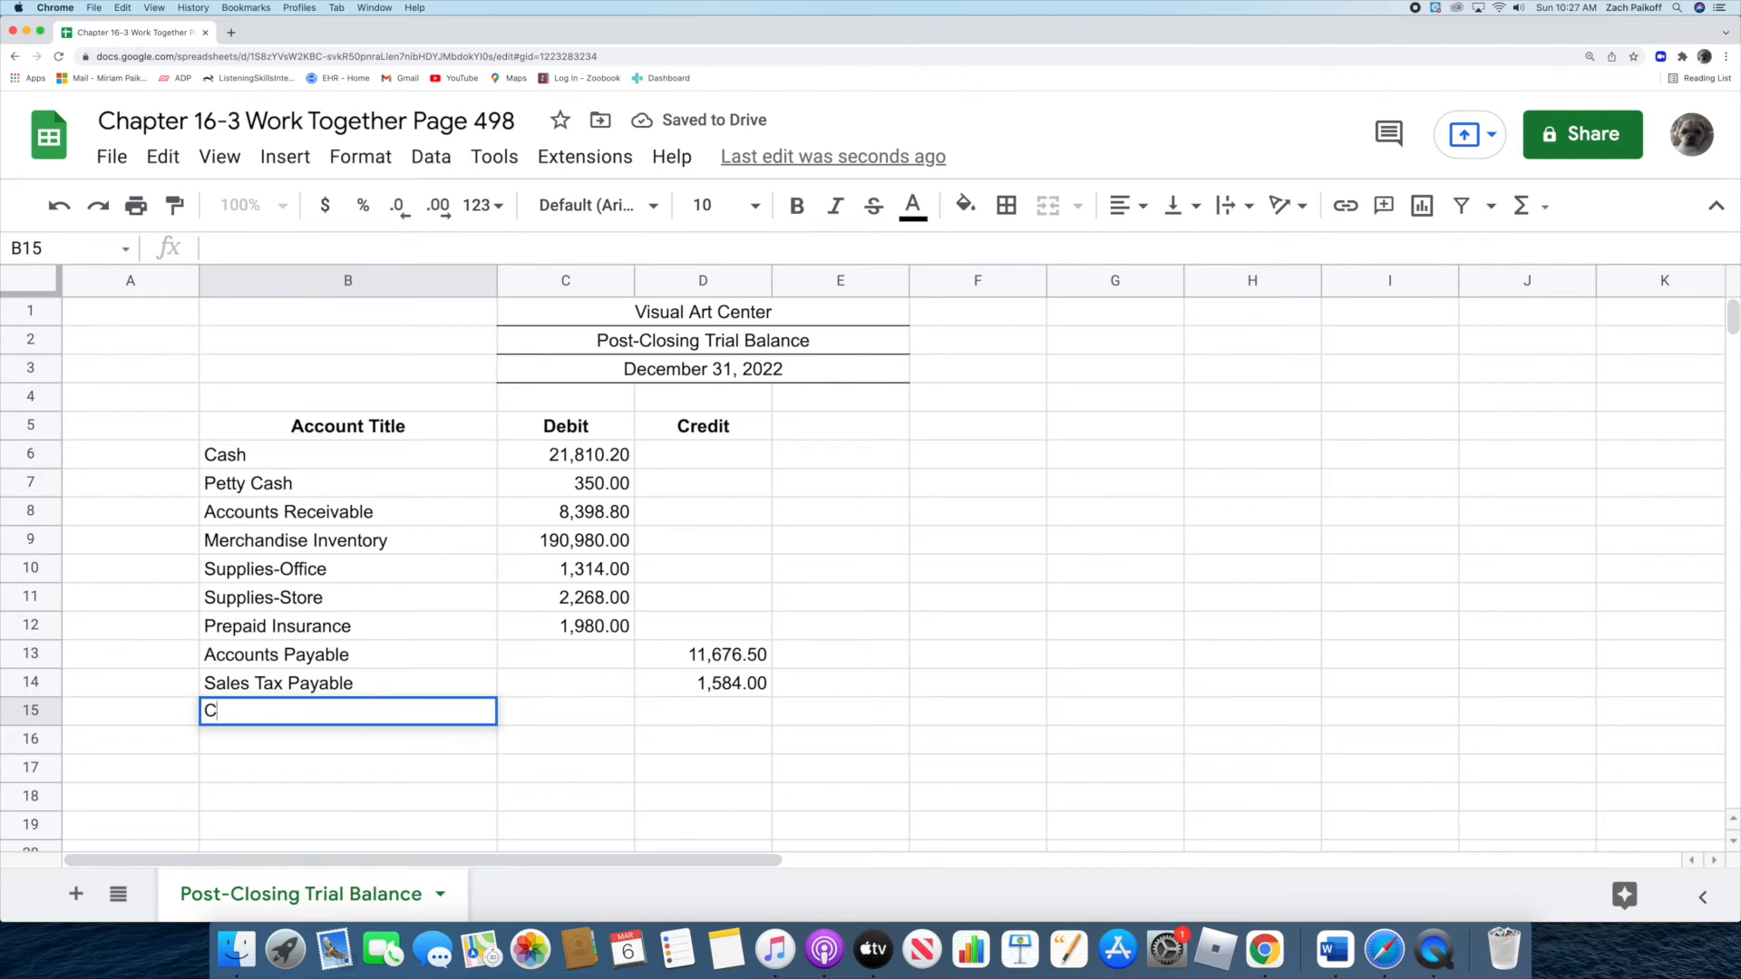
type("apital")
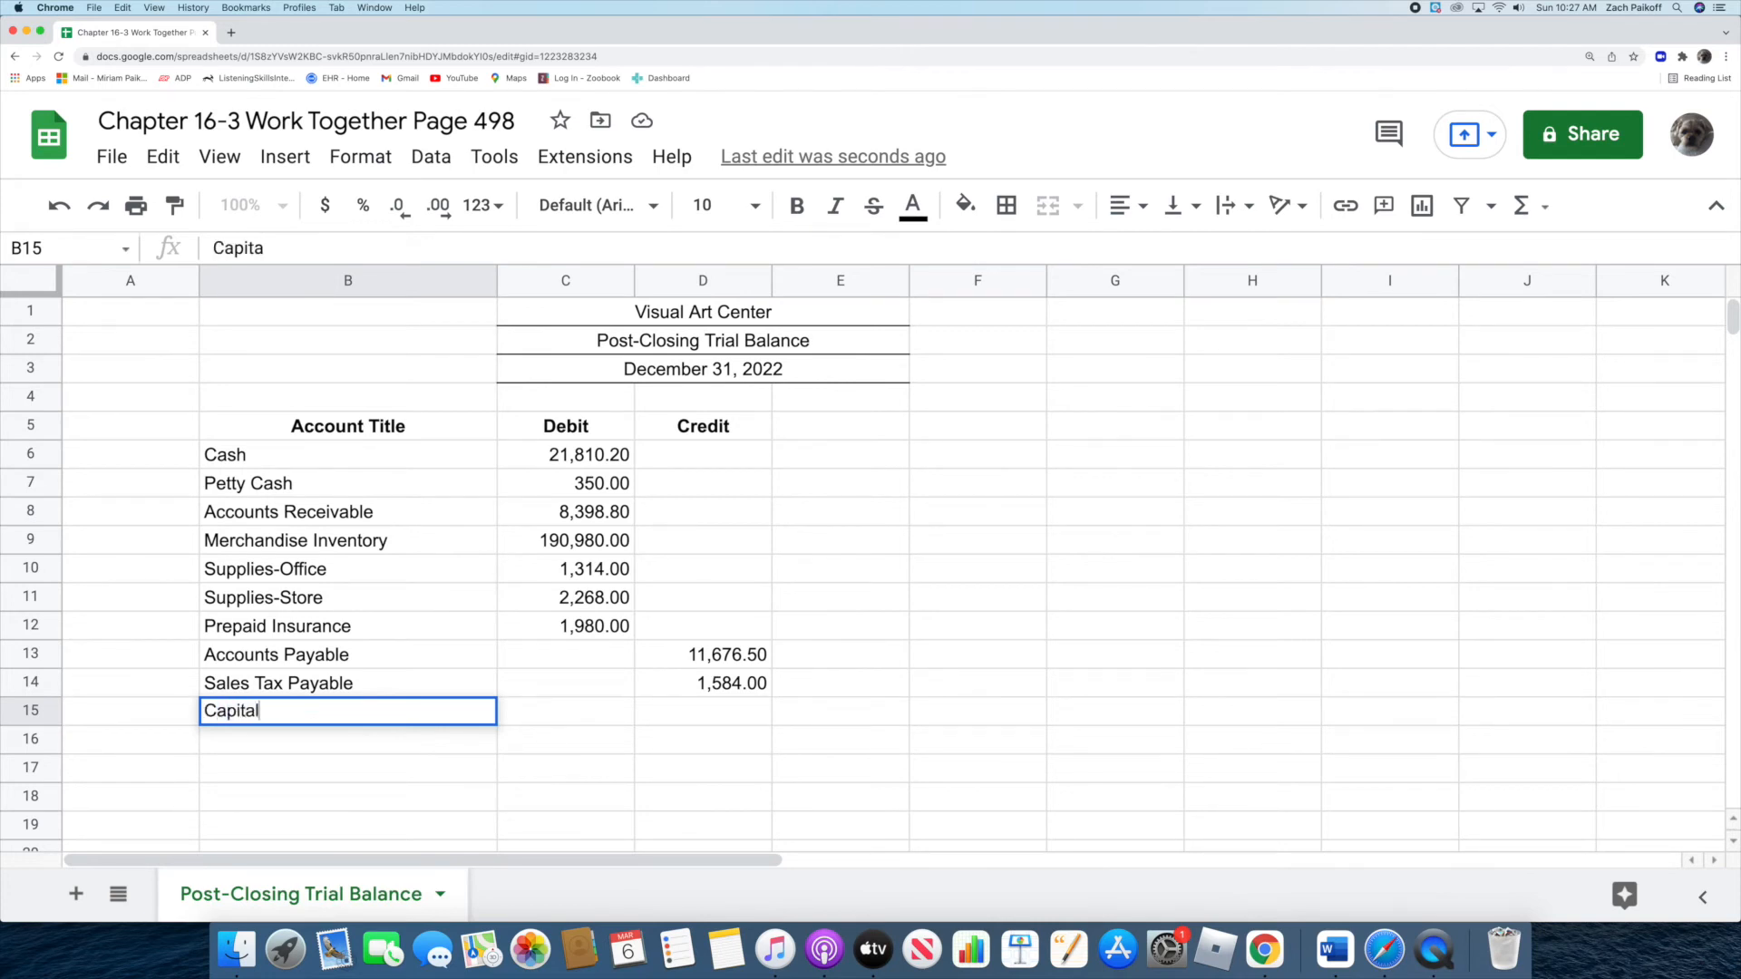
type(" Stock")
key("Return")
left_click(683, 711)
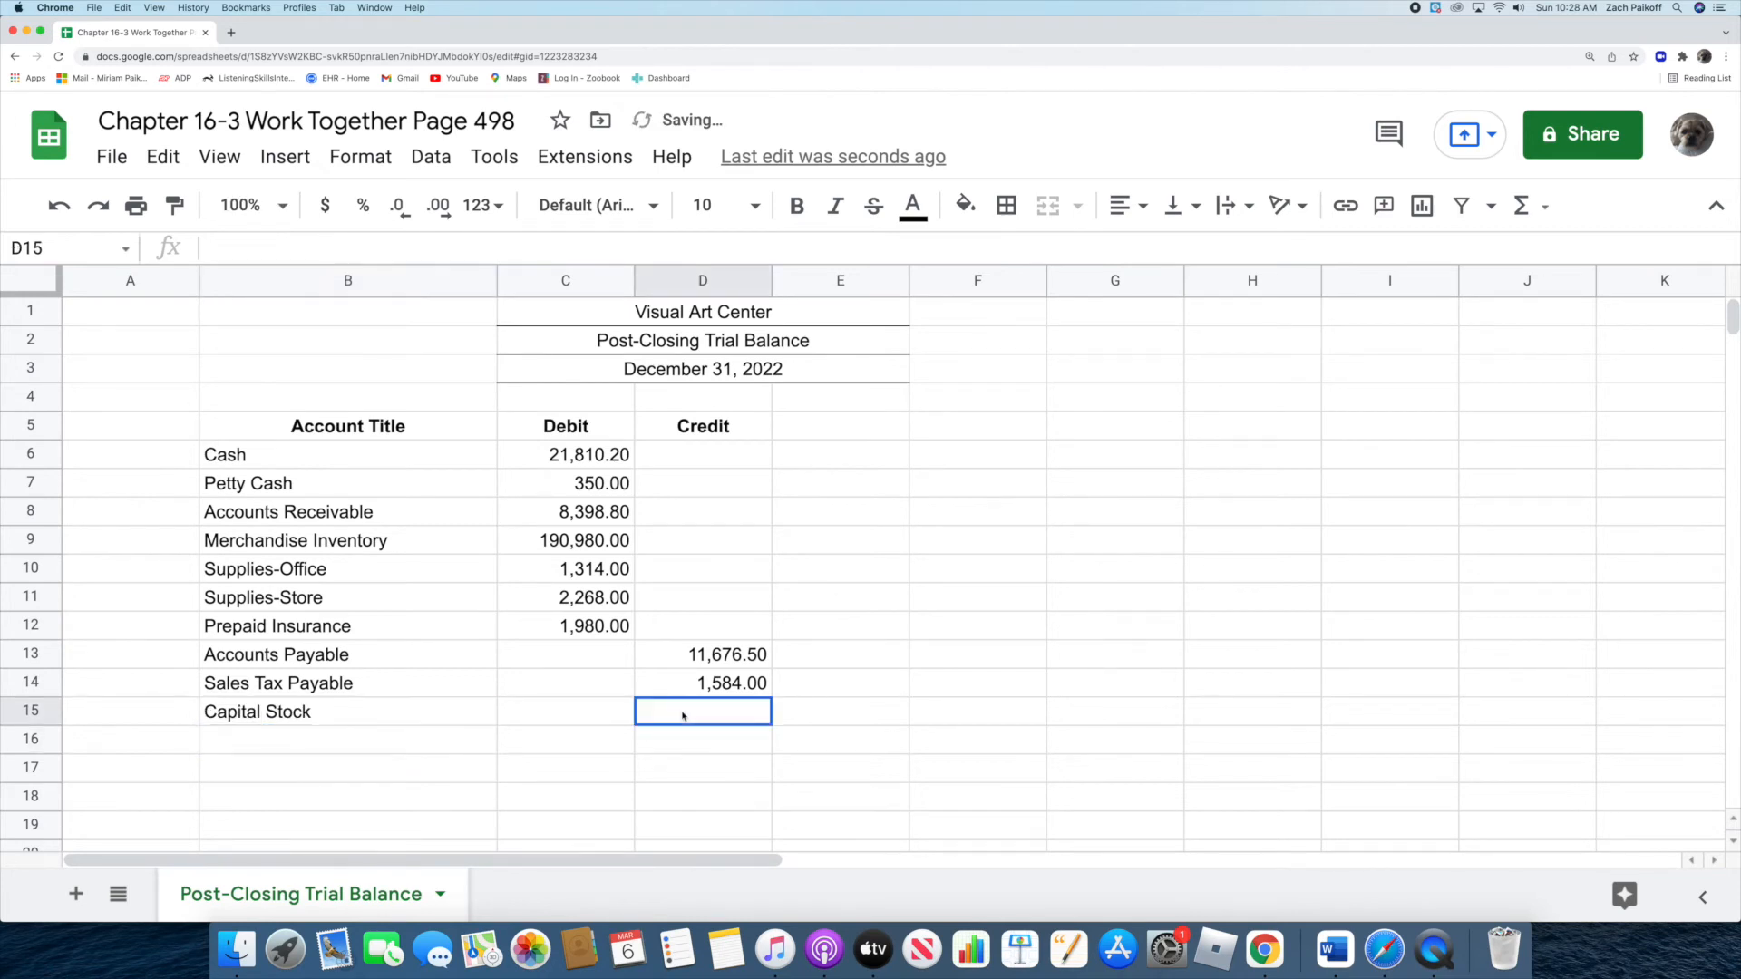
type("100000")
key("Return")
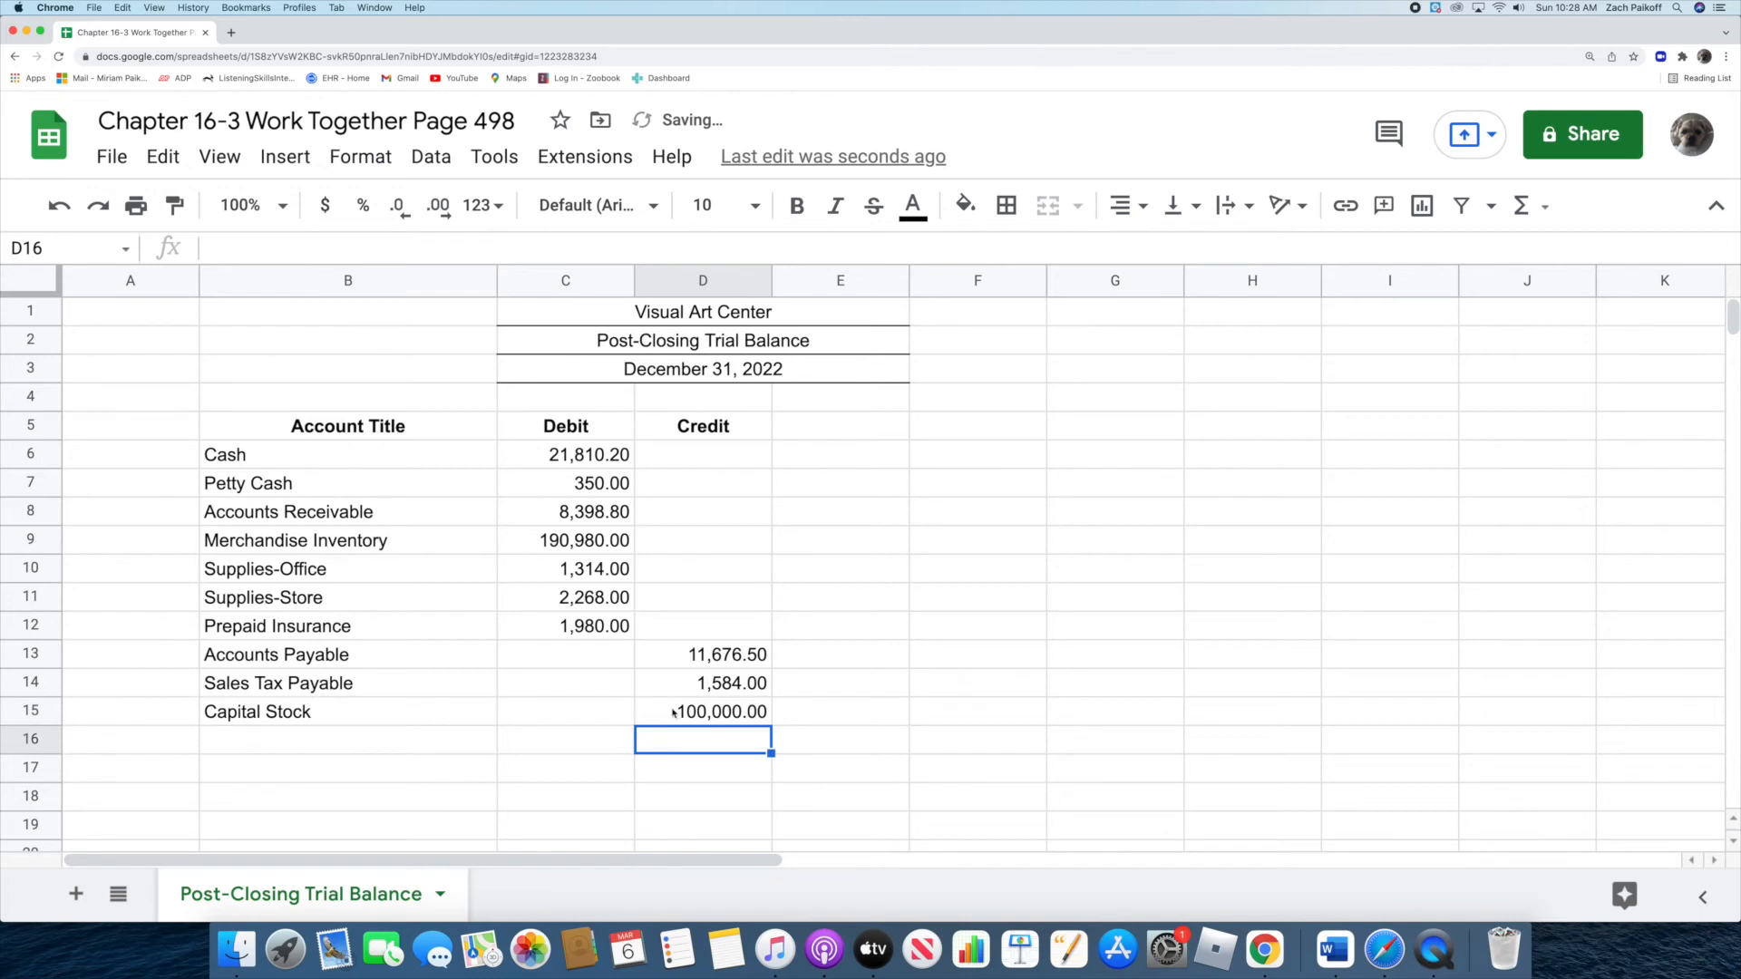
- Record the account title Retained Earnings in B16 with a credit balance of 113840.50 in D16
left_click(317, 742)
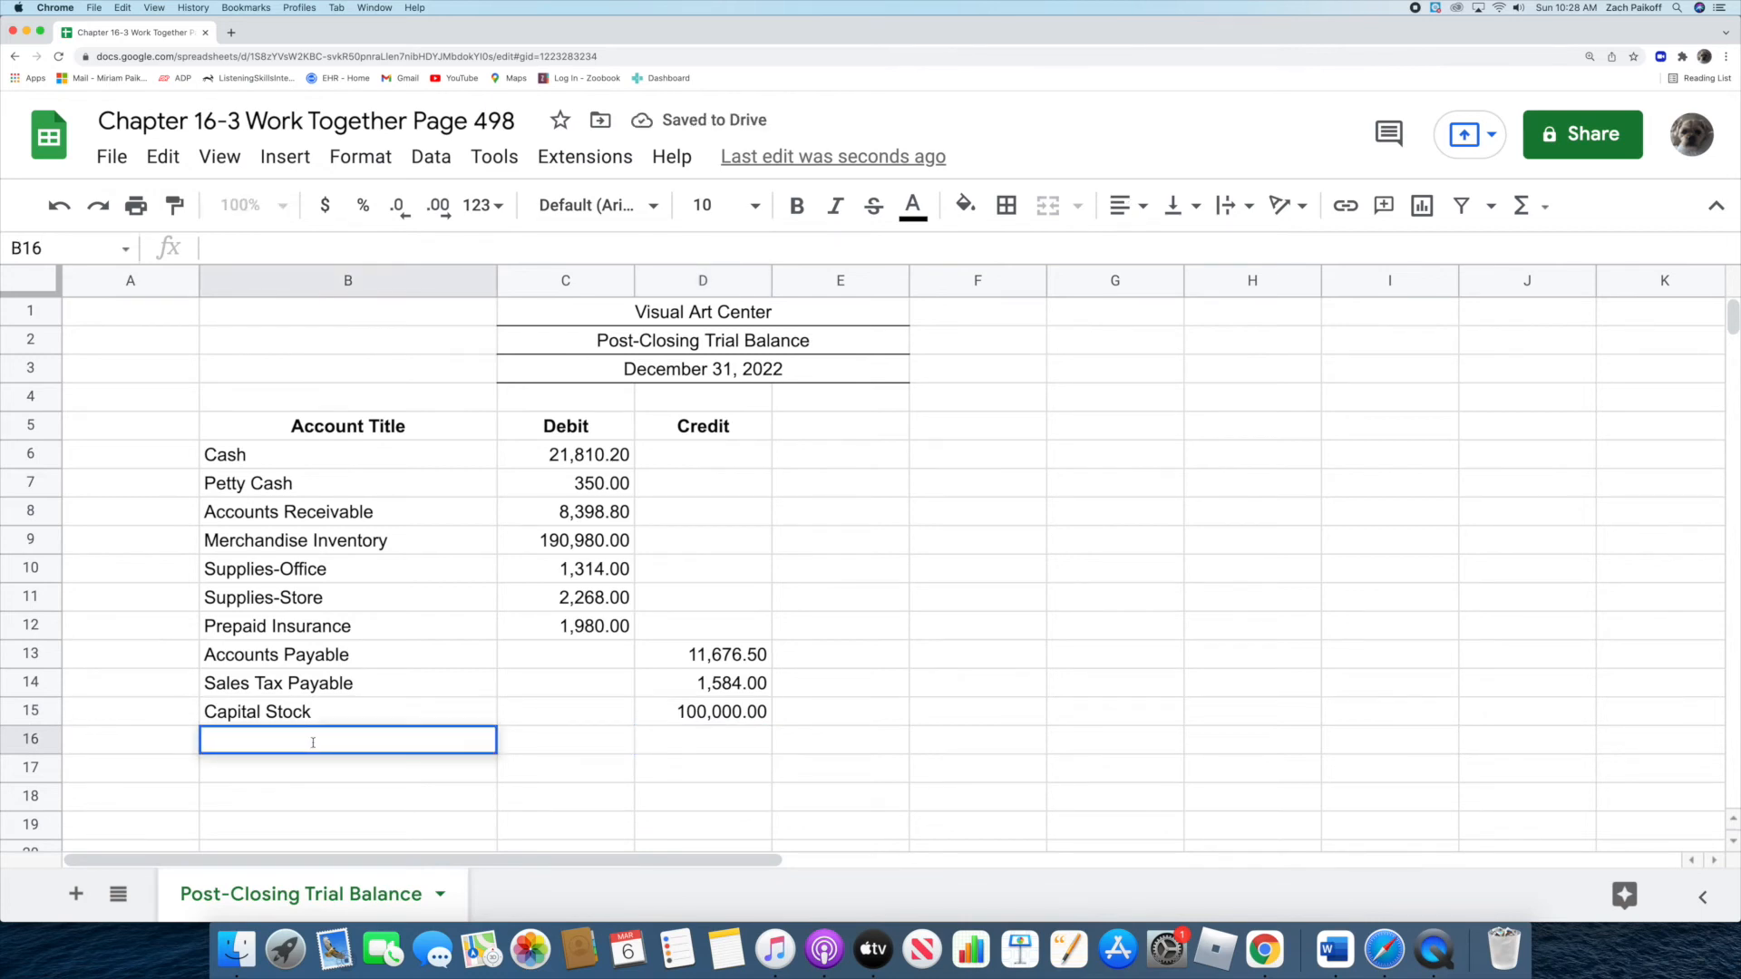
type("Retained Ear")
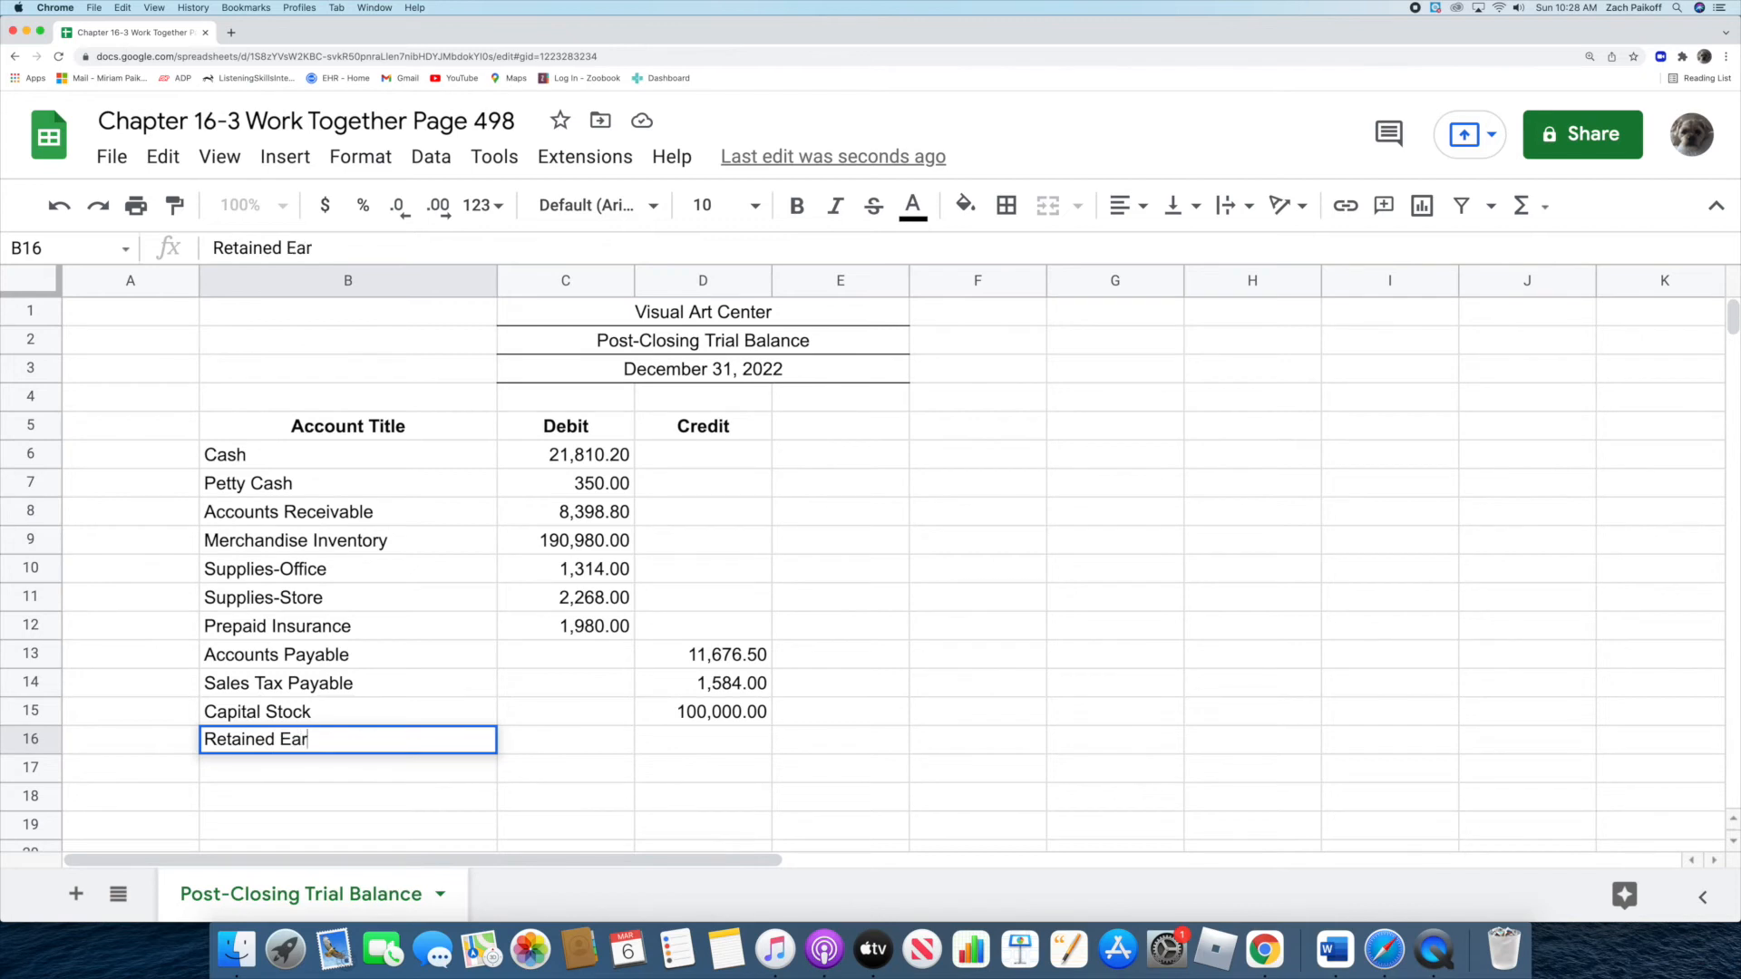
type("niings")
key("Return")
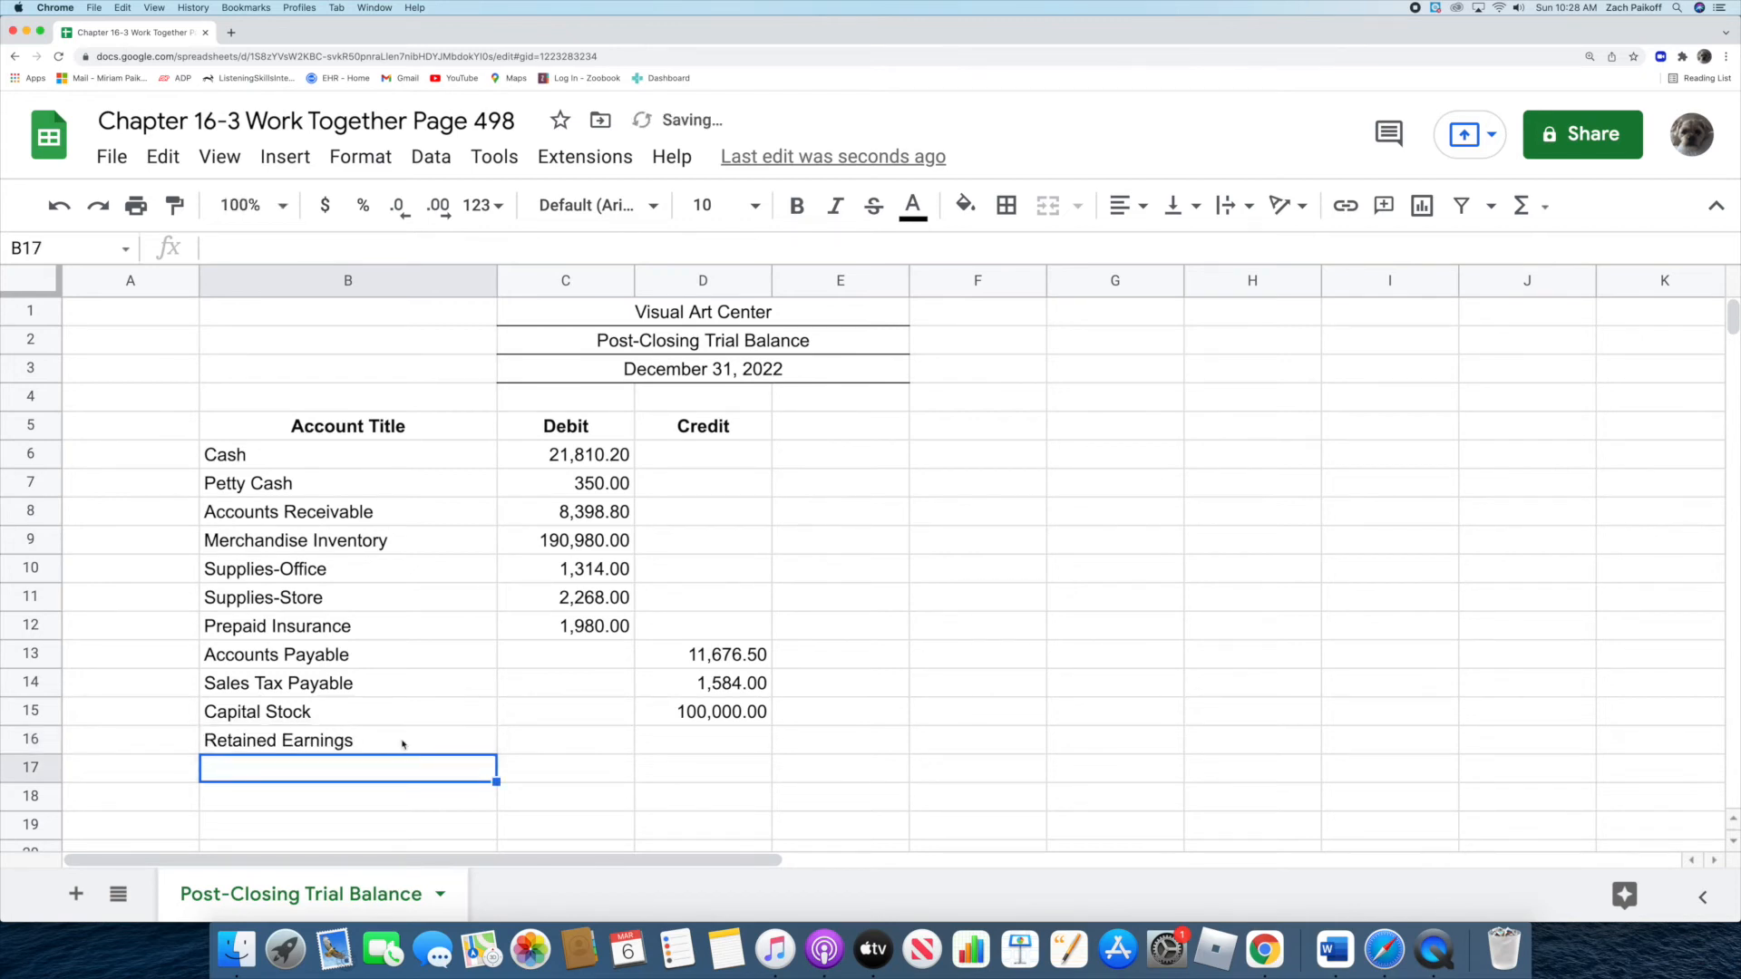
left_click(716, 740)
type("113,8")
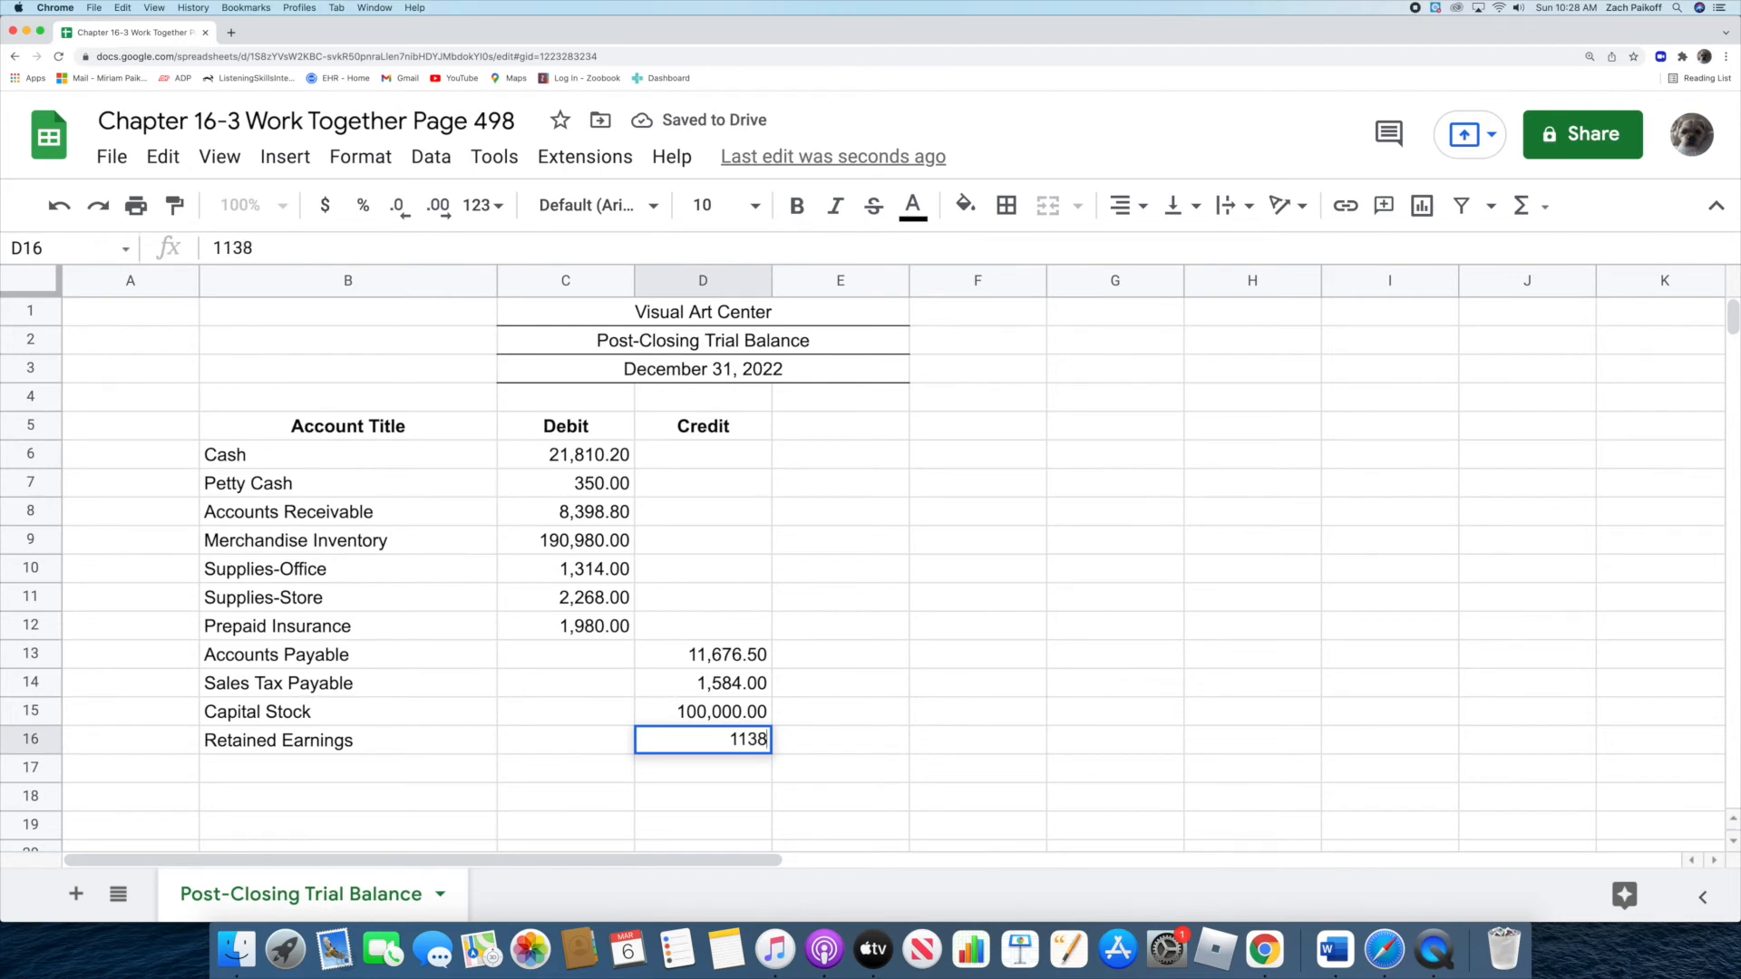
type("40.50")
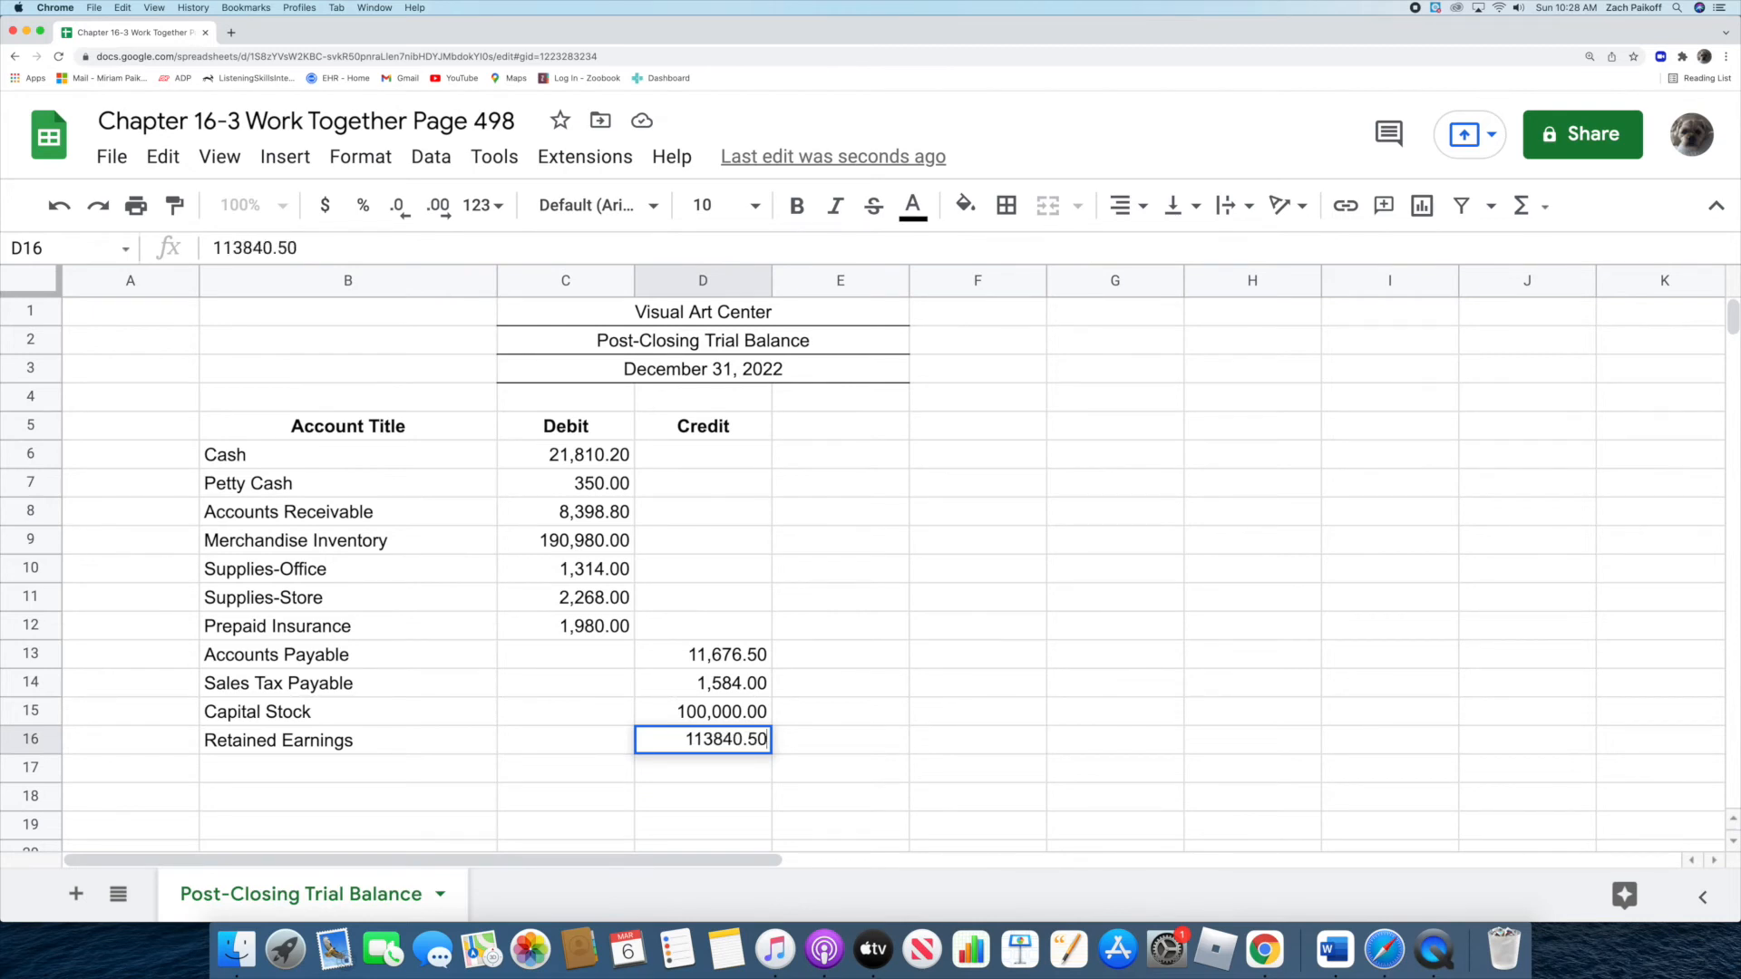
key("Return")
- Add a thin single-line bottom border beneath C16:D16 to rule off the debit and credit columns
left_click_drag(567, 738, 642, 744)
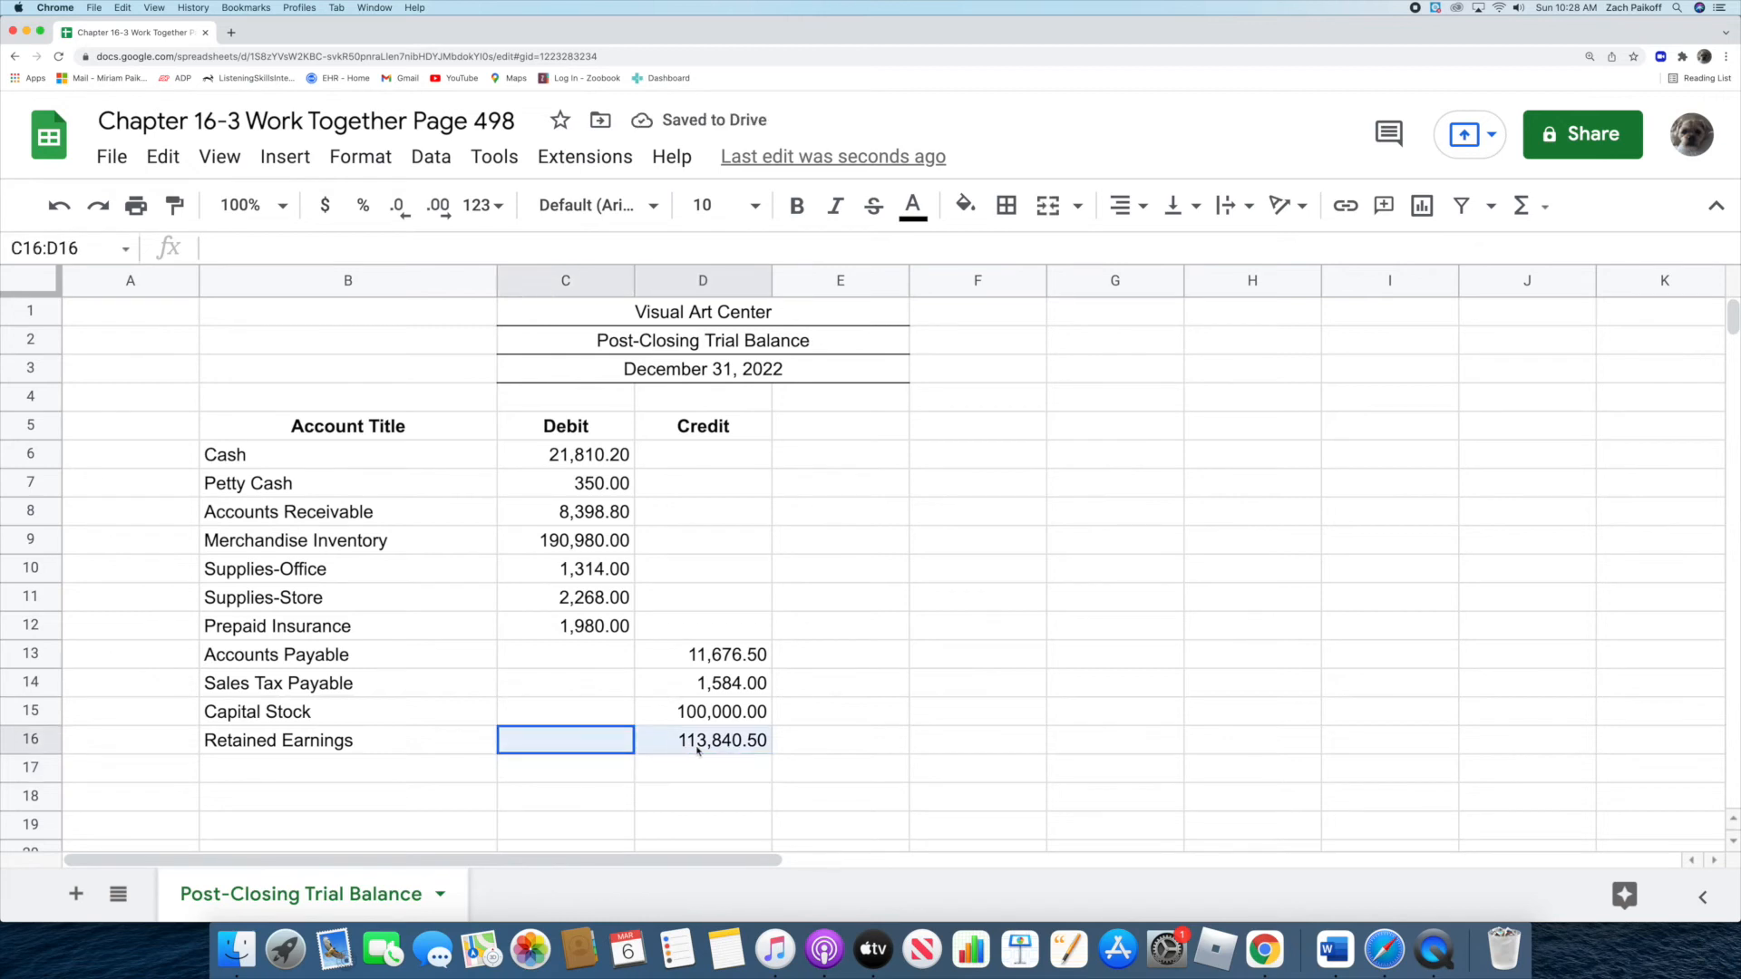
left_click(1006, 205)
left_click(1219, 297)
left_click(1268, 337)
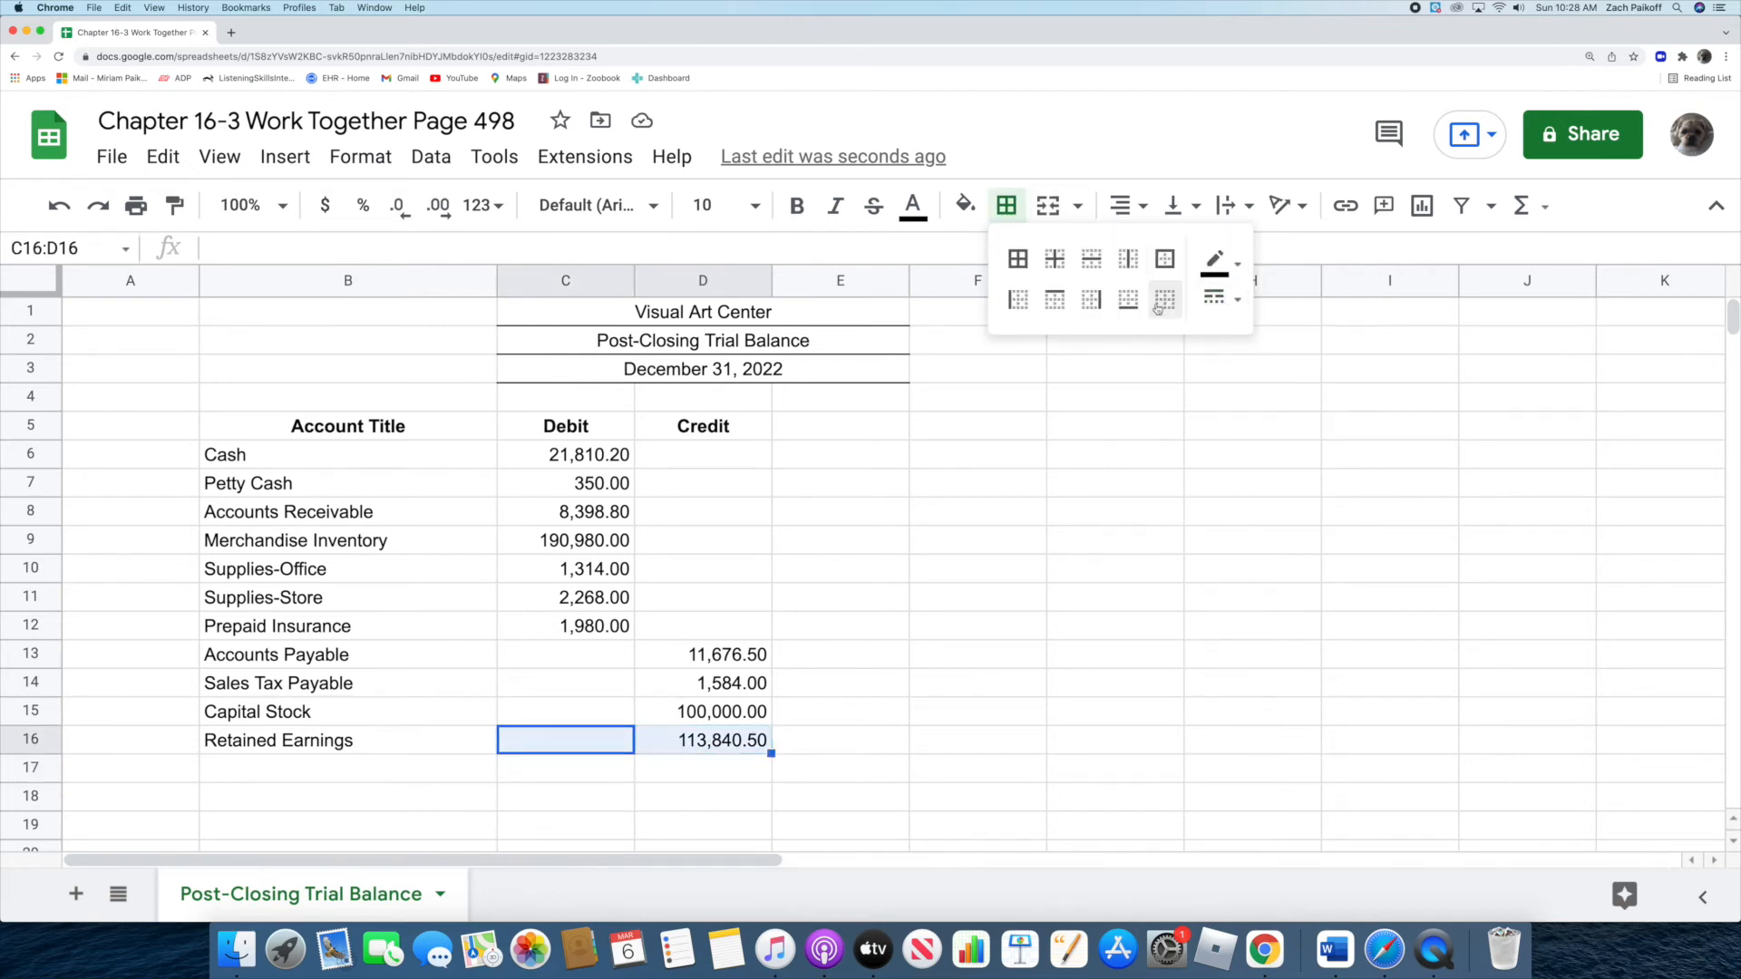
left_click(1128, 299)
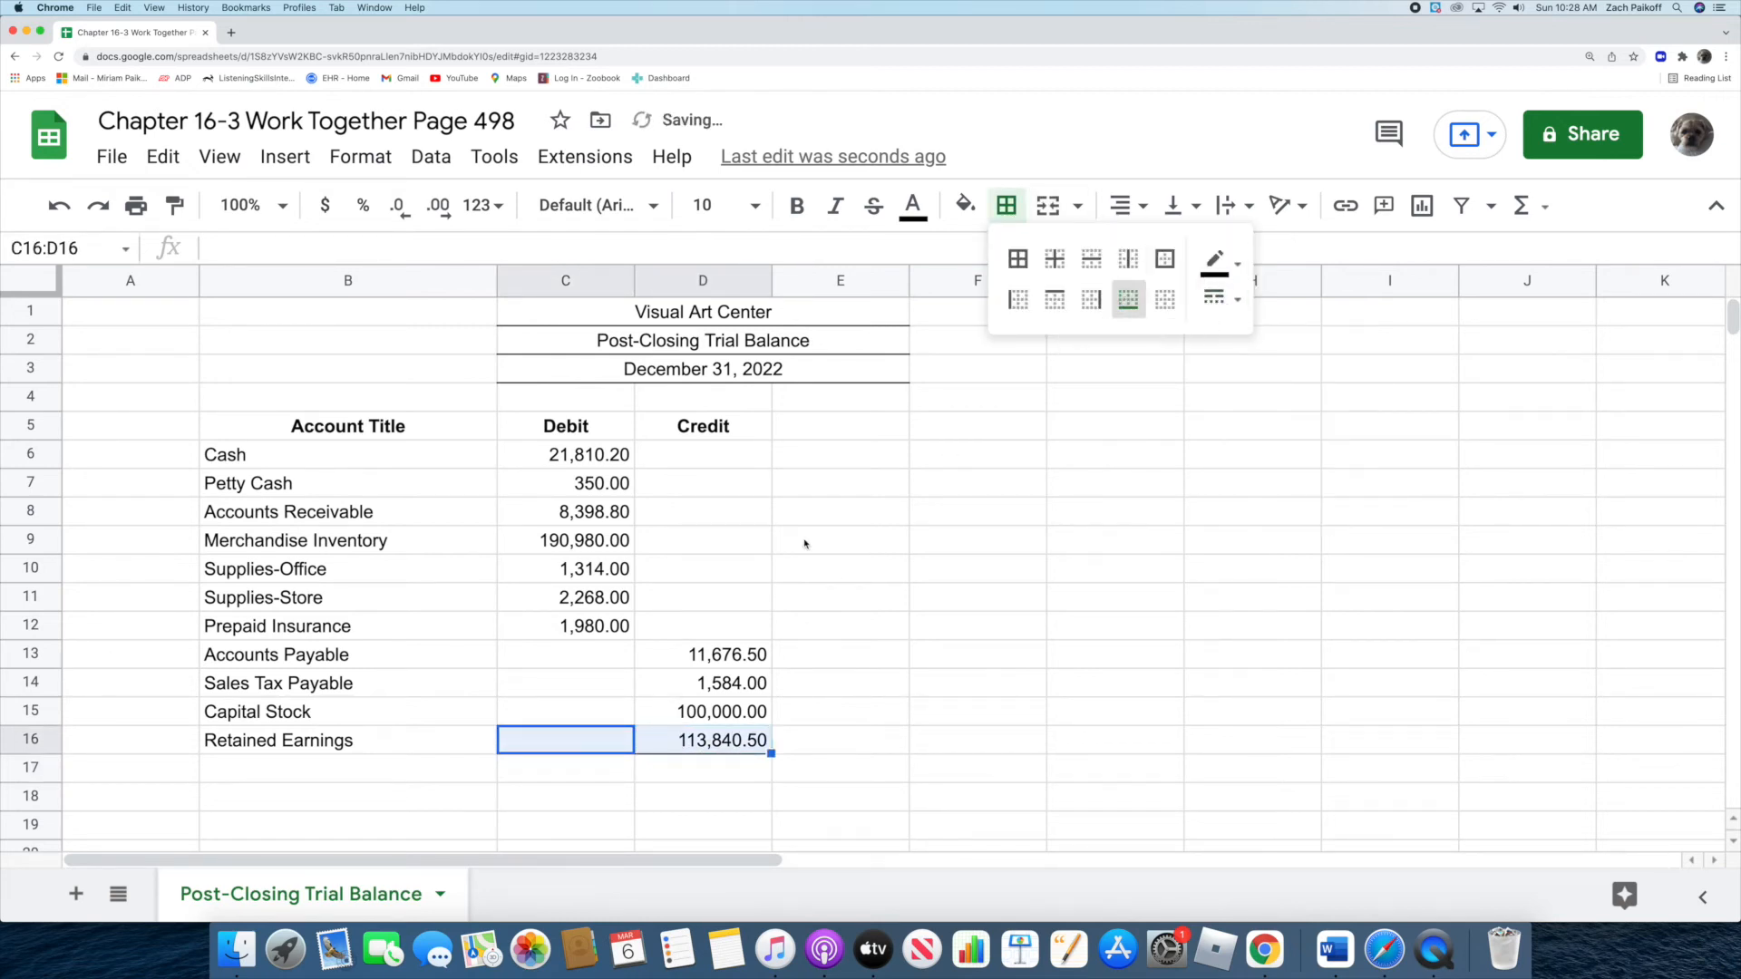
- Total the debit balances in C17 with a SUM of C6:C12
left_click(569, 769)
type("=sum")
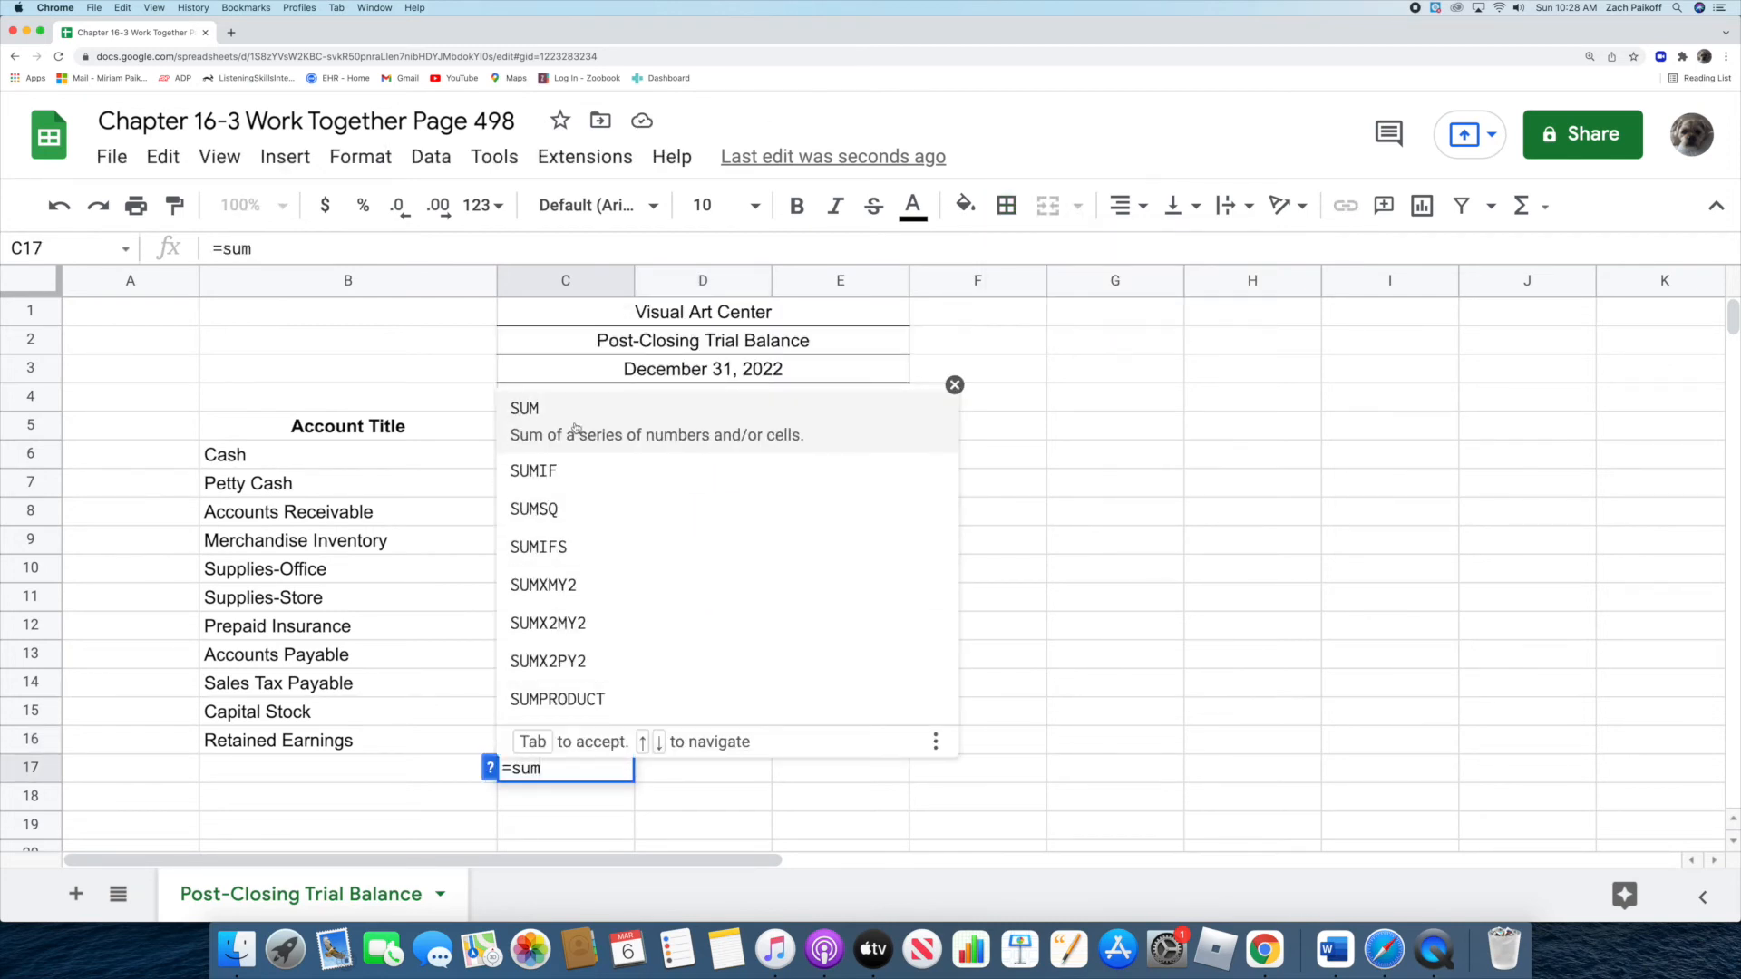
left_click(544, 426)
left_click_drag(526, 454, 523, 624)
key("Return")
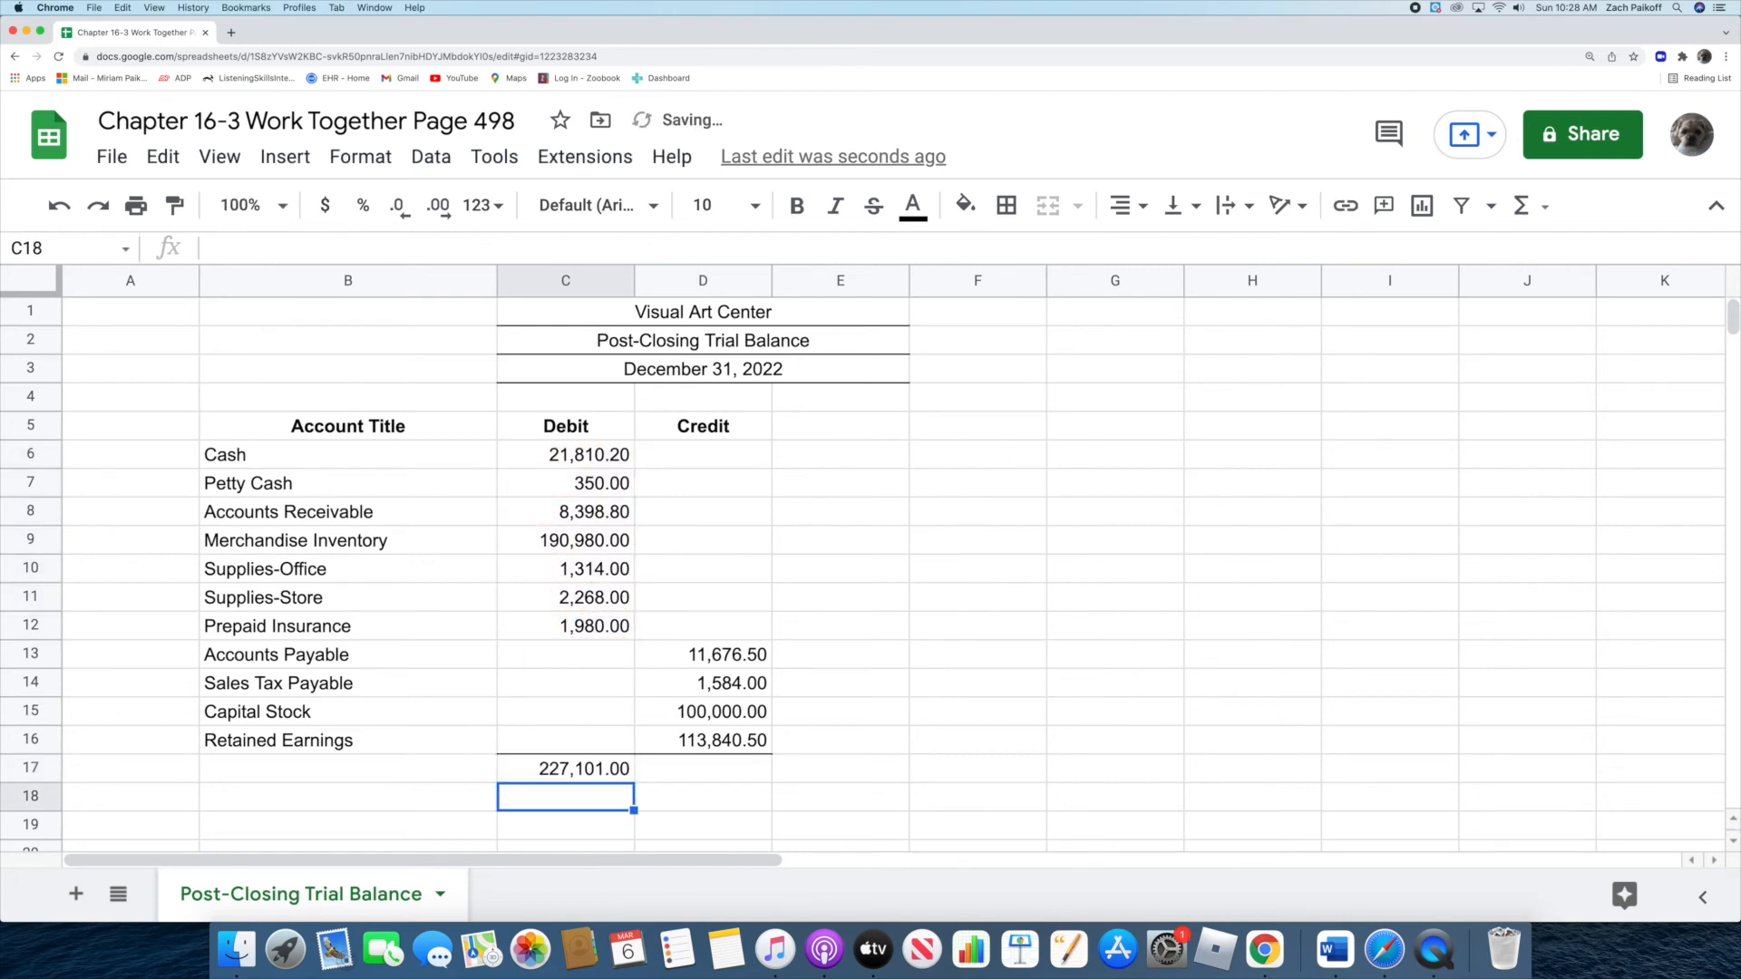
- Total the credit balances in D17 with a SUM of D13:D16
left_click(698, 774)
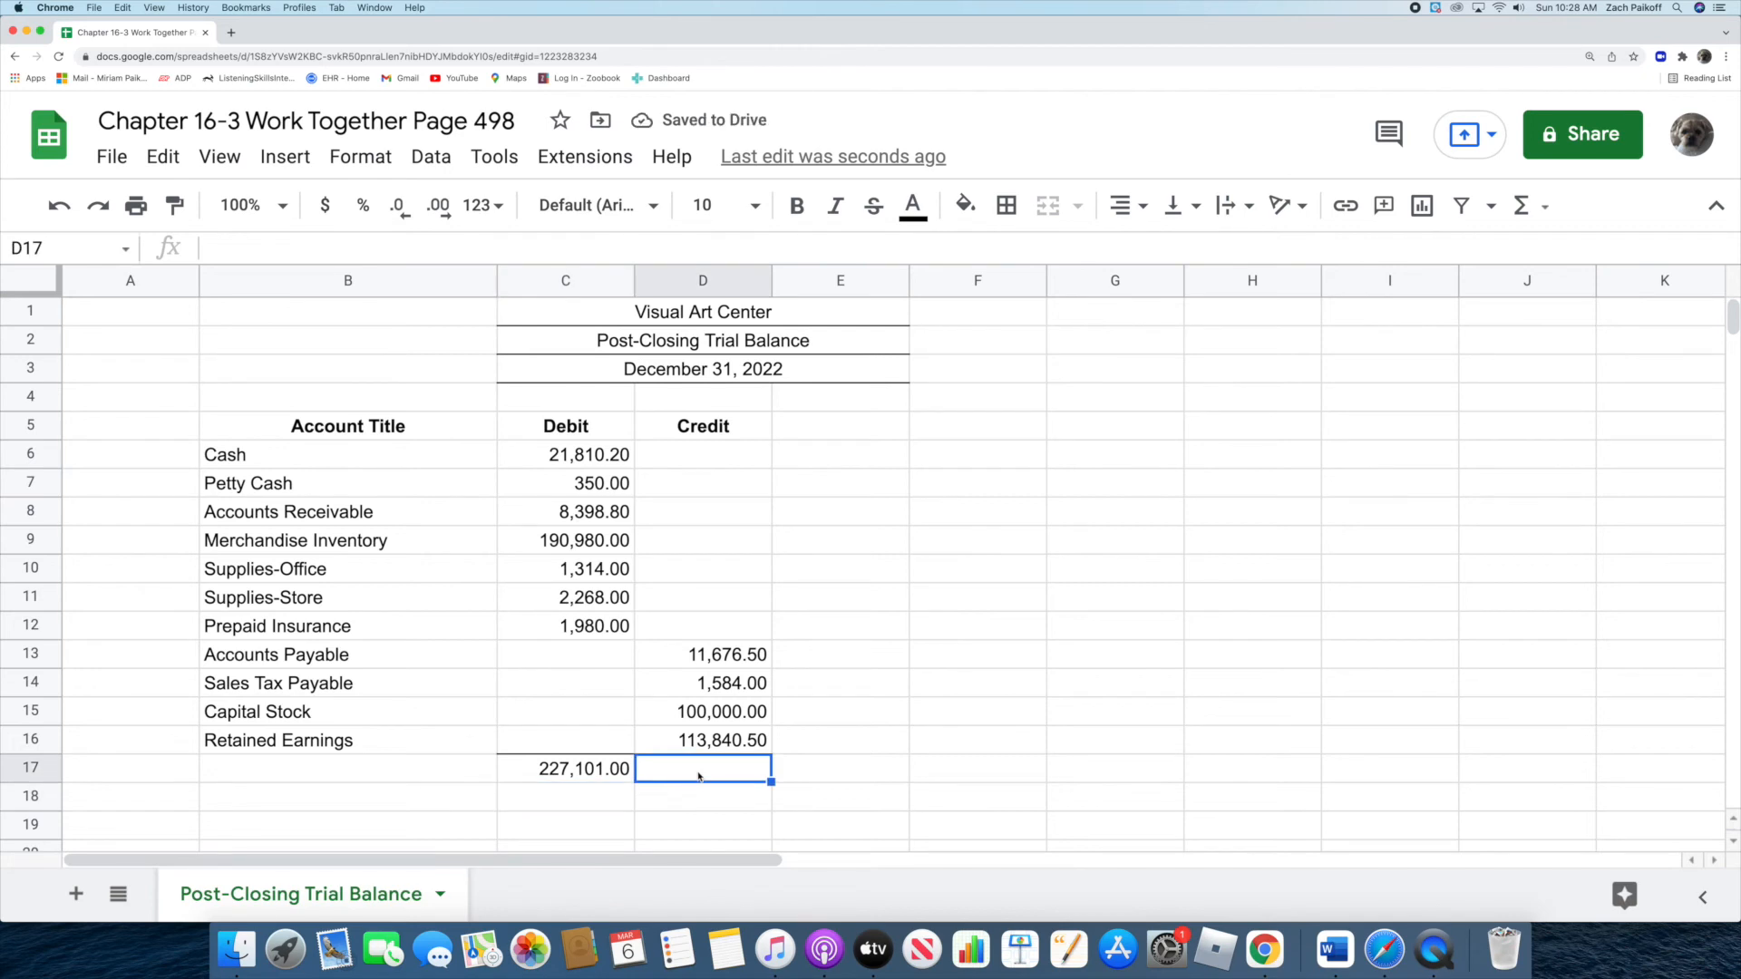
type("=sum")
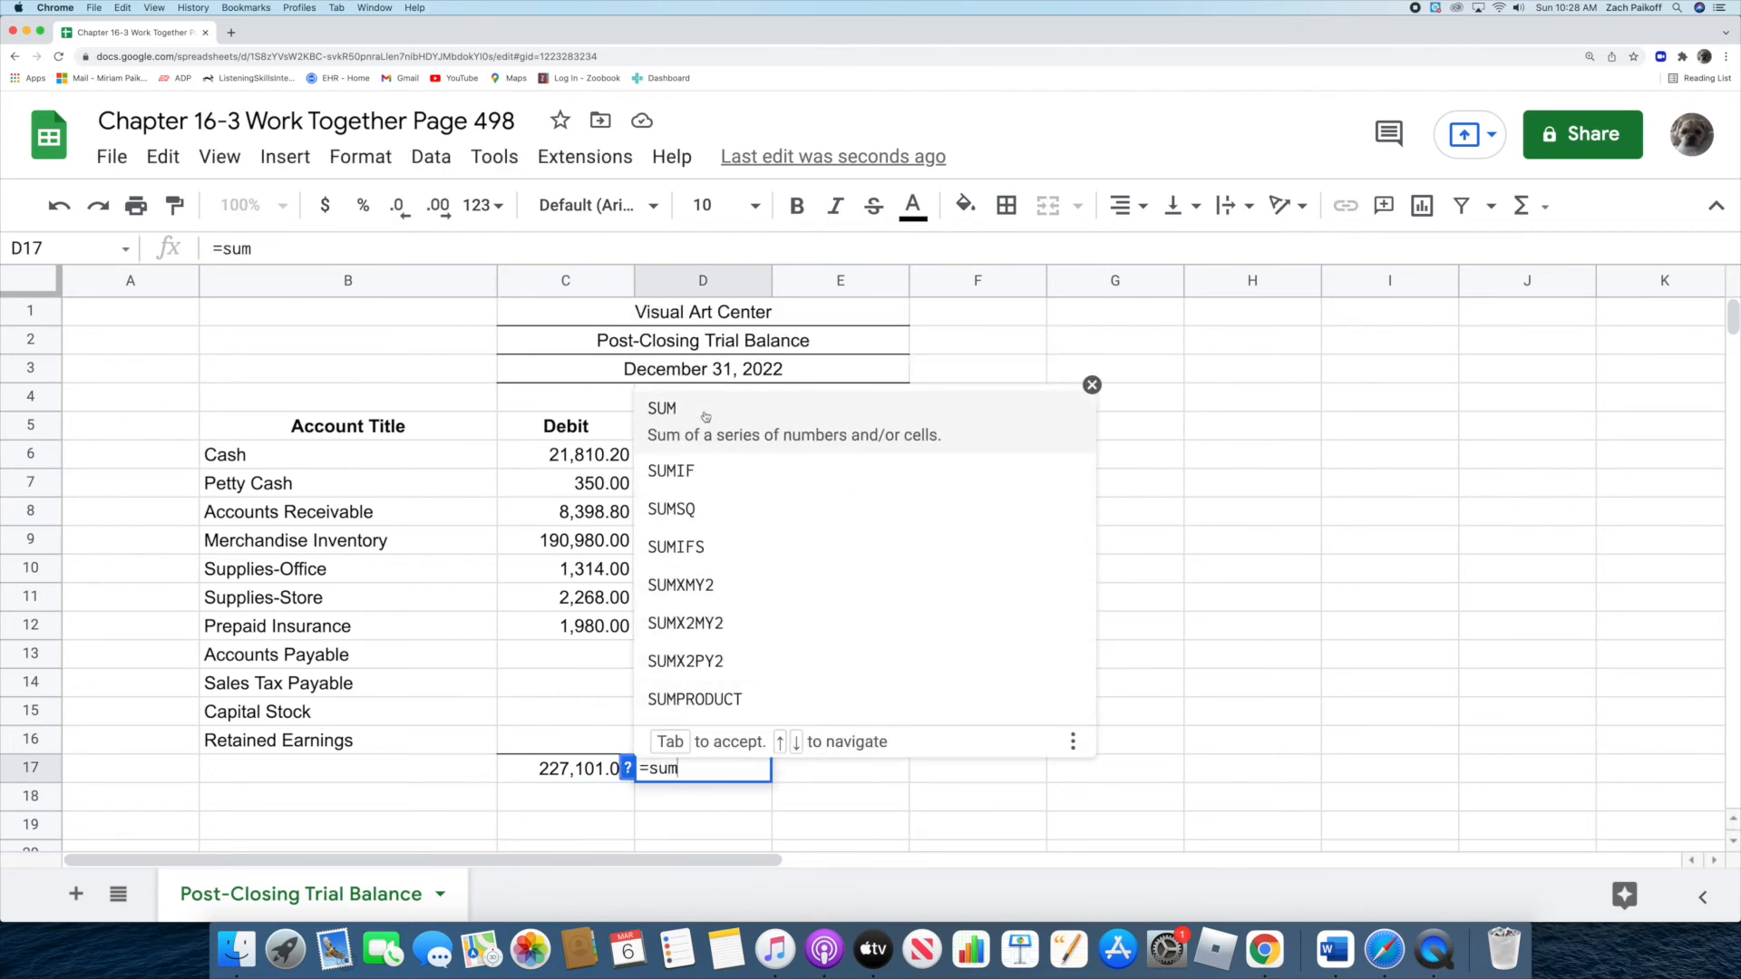
left_click(706, 416)
left_click_drag(659, 654, 650, 746)
key("Return")
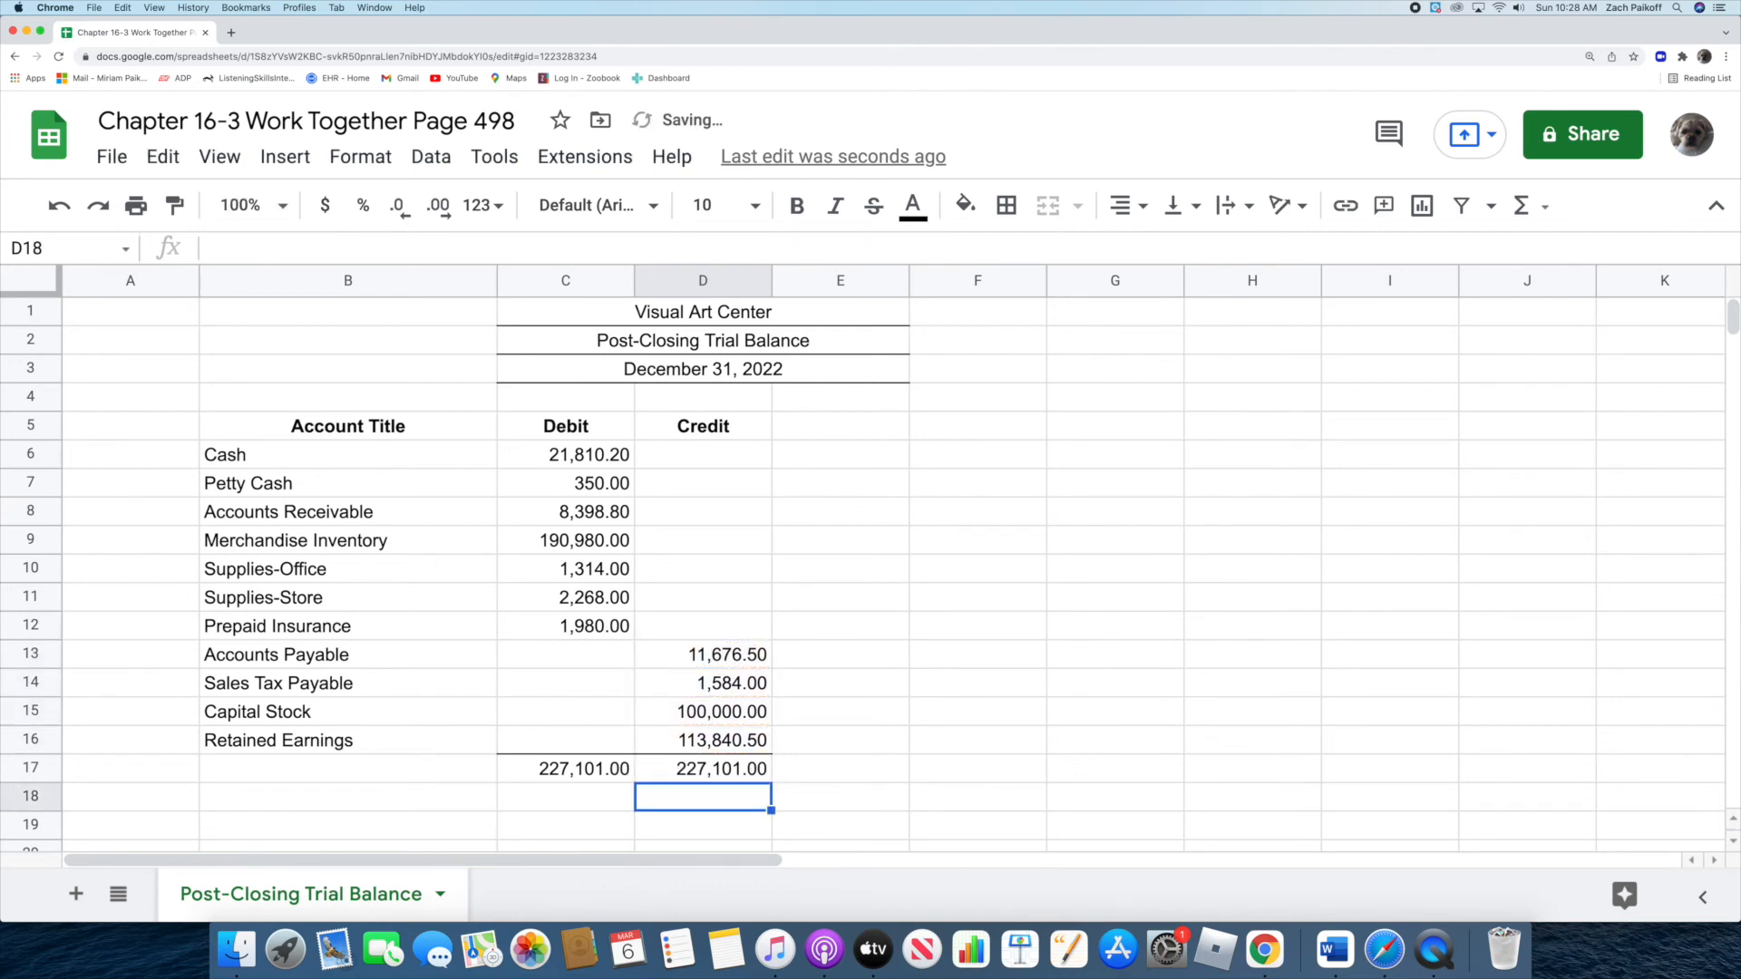
- Apply a double-line bottom border under the debit and credit totals in C17:D17
left_click_drag(525, 777, 670, 777)
left_click(1007, 205)
left_click(1219, 299)
left_click(1299, 505)
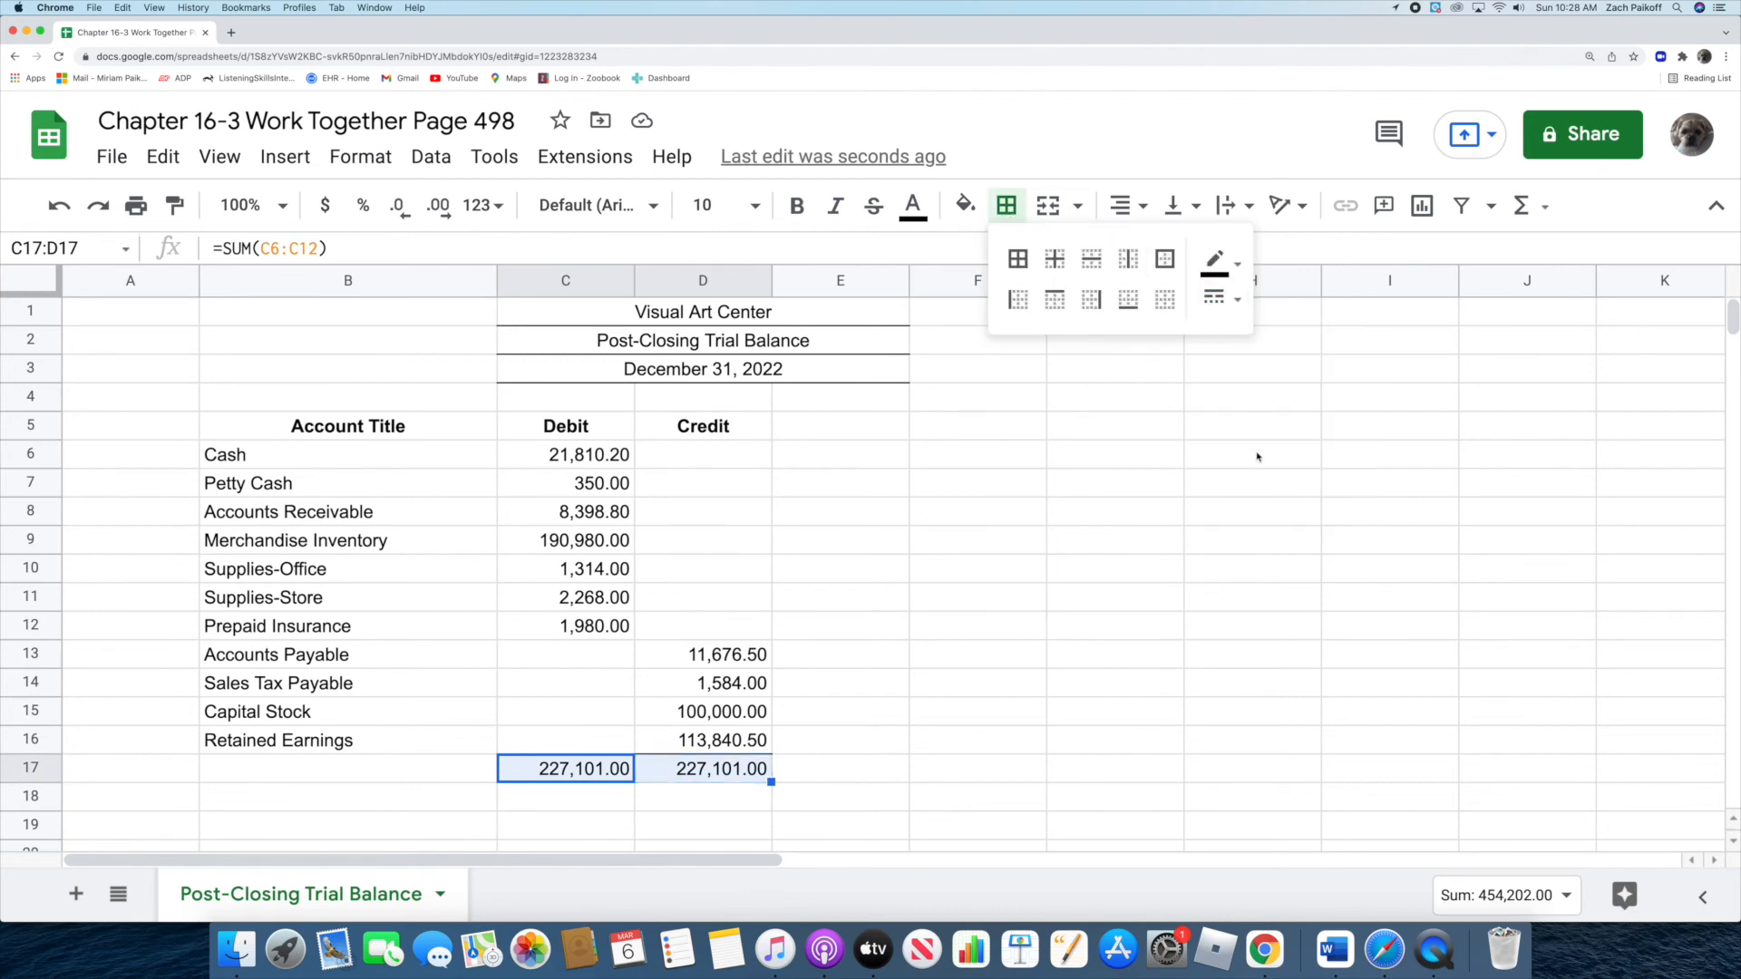
left_click(1128, 299)
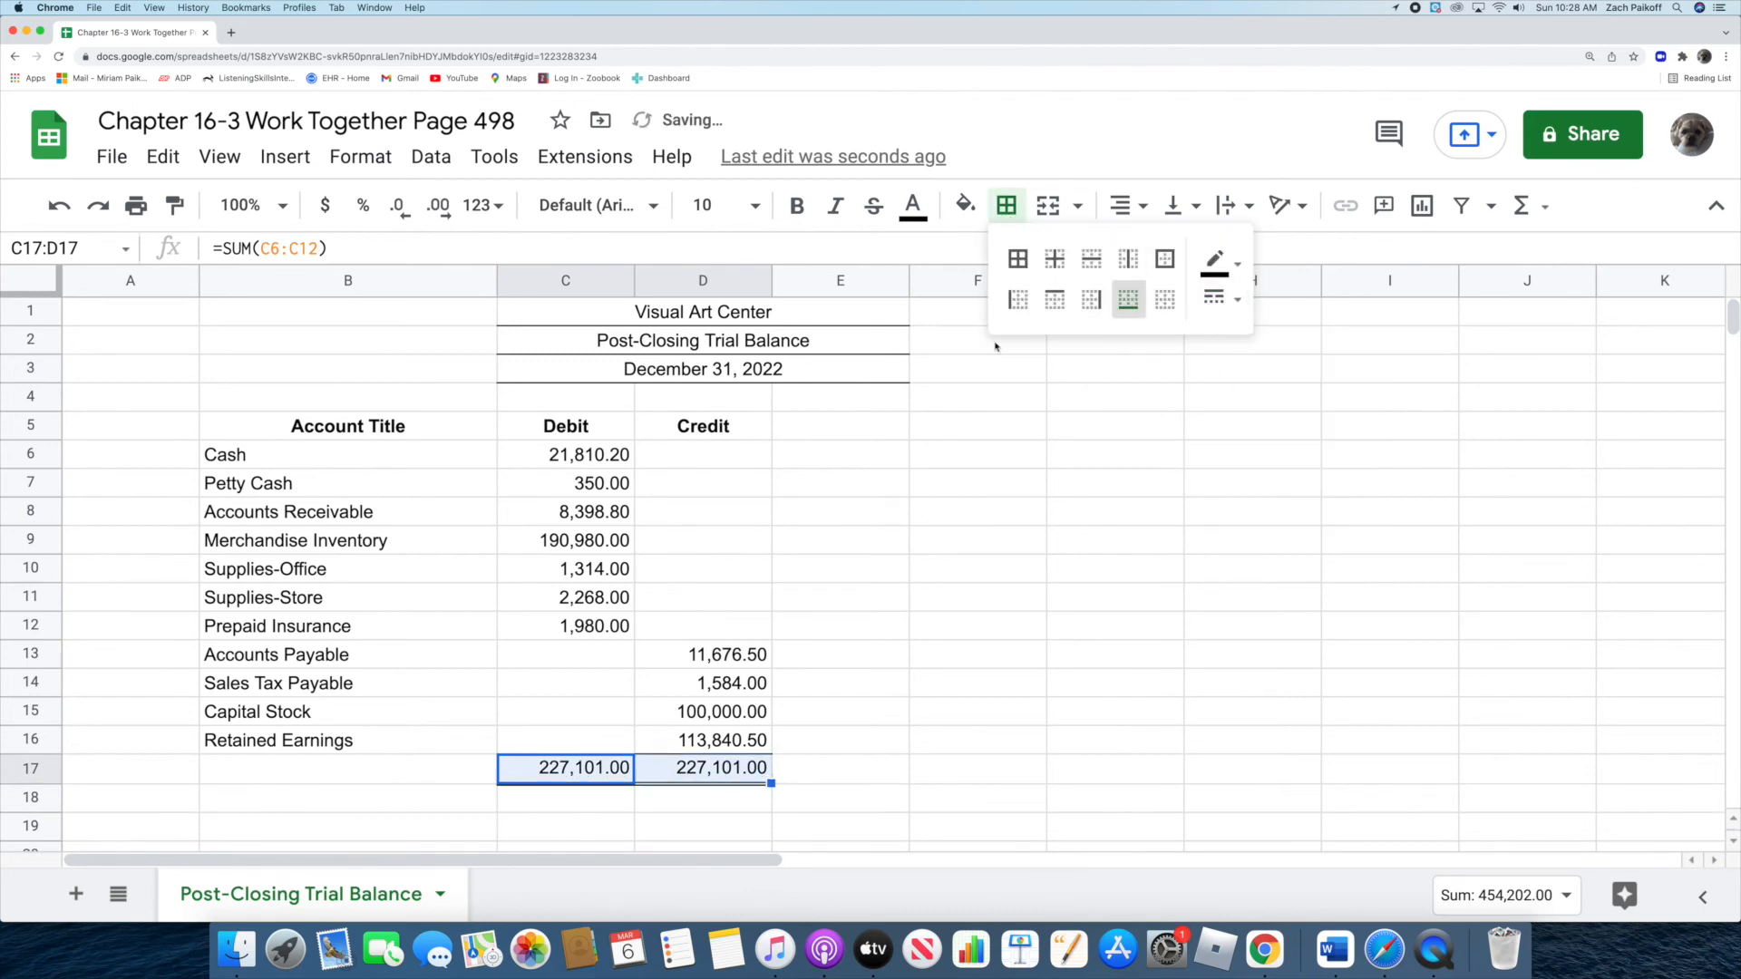
- Label the total row Totals in B17
left_click(329, 767)
type("Totals")
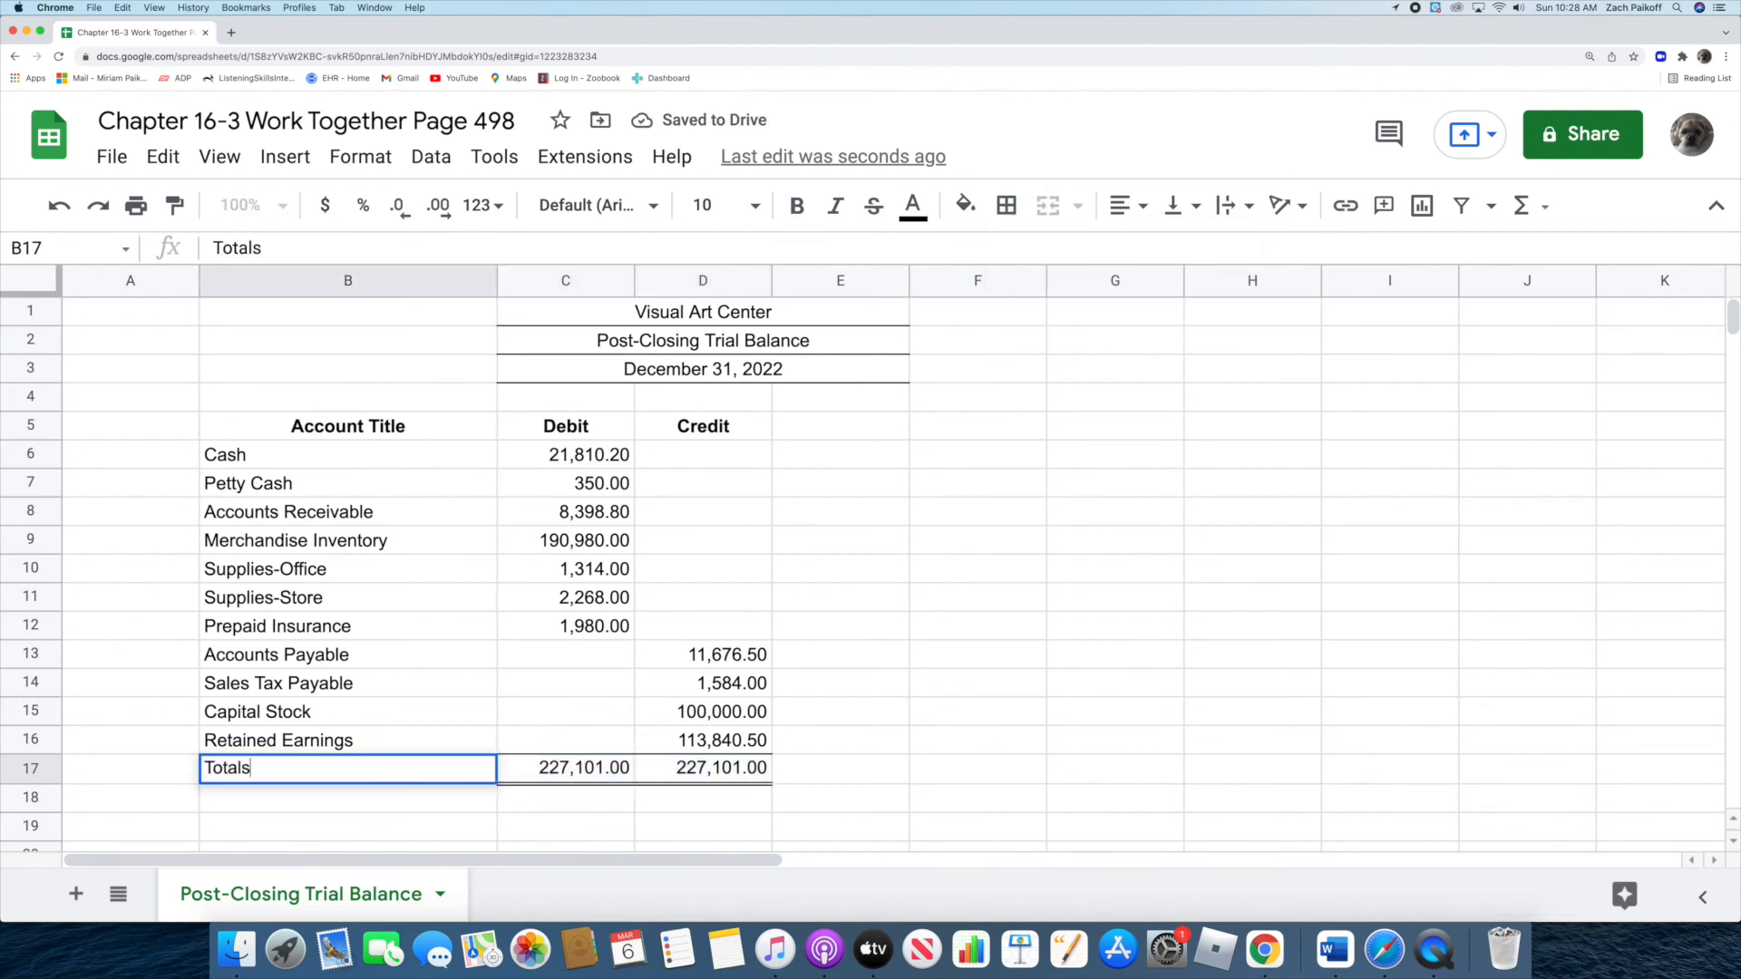
key("Return")
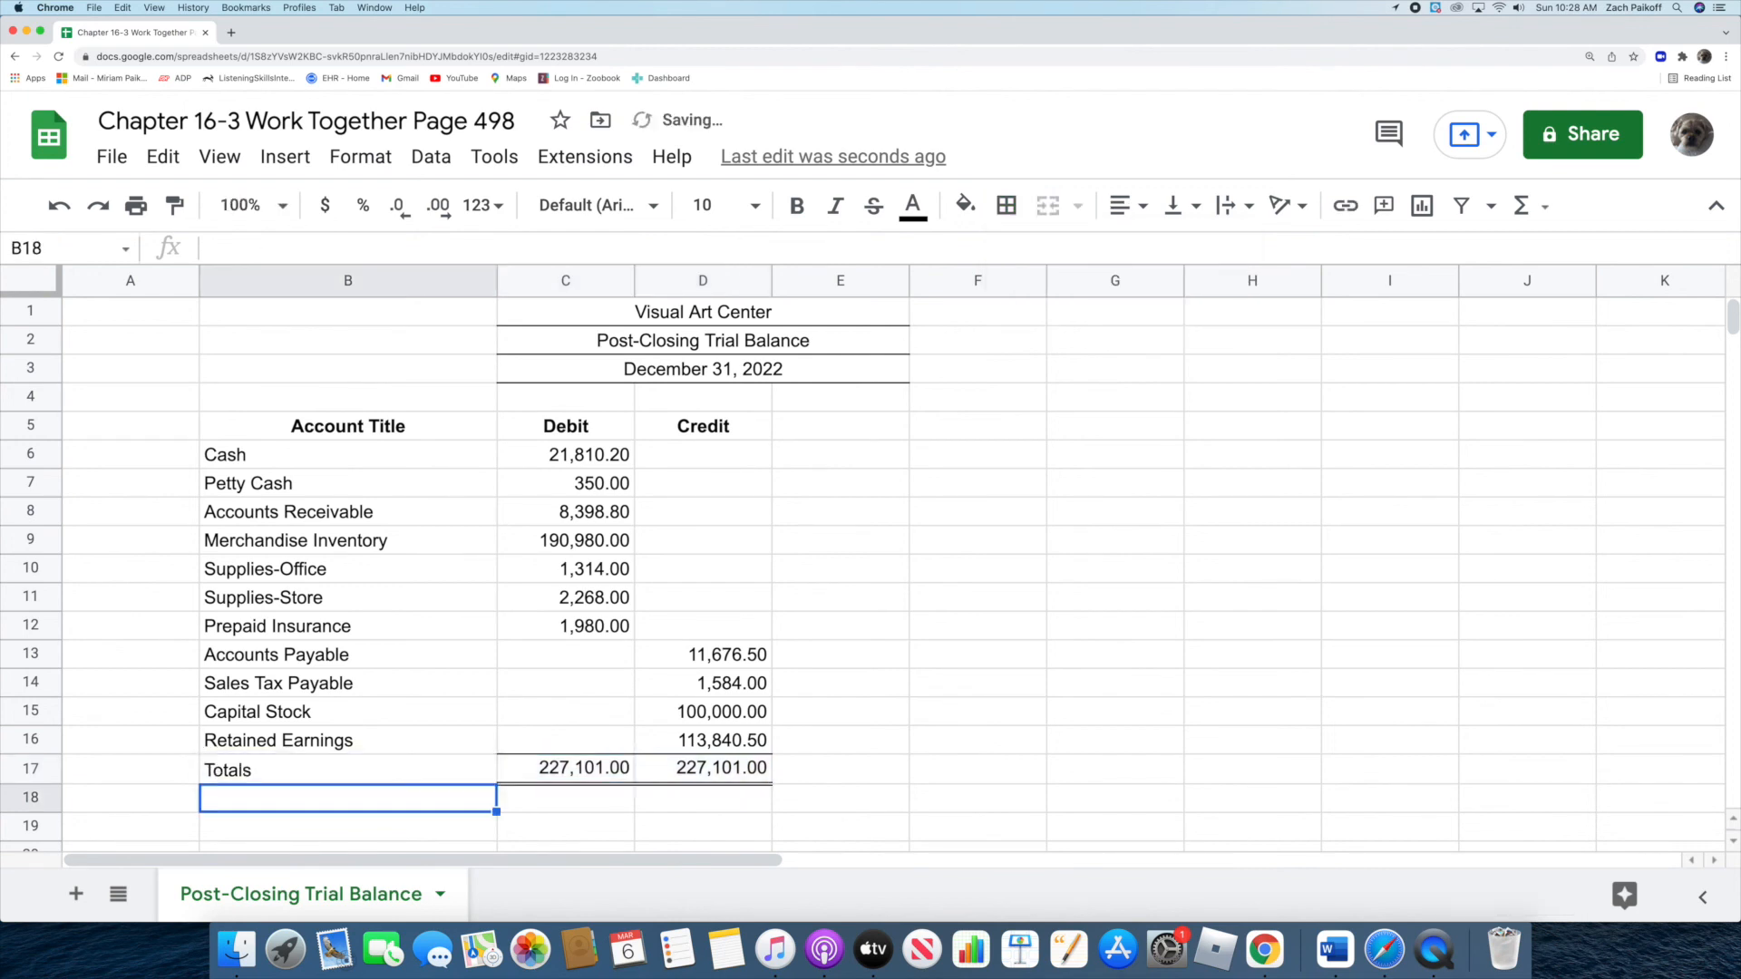
left_click(1225, 769)
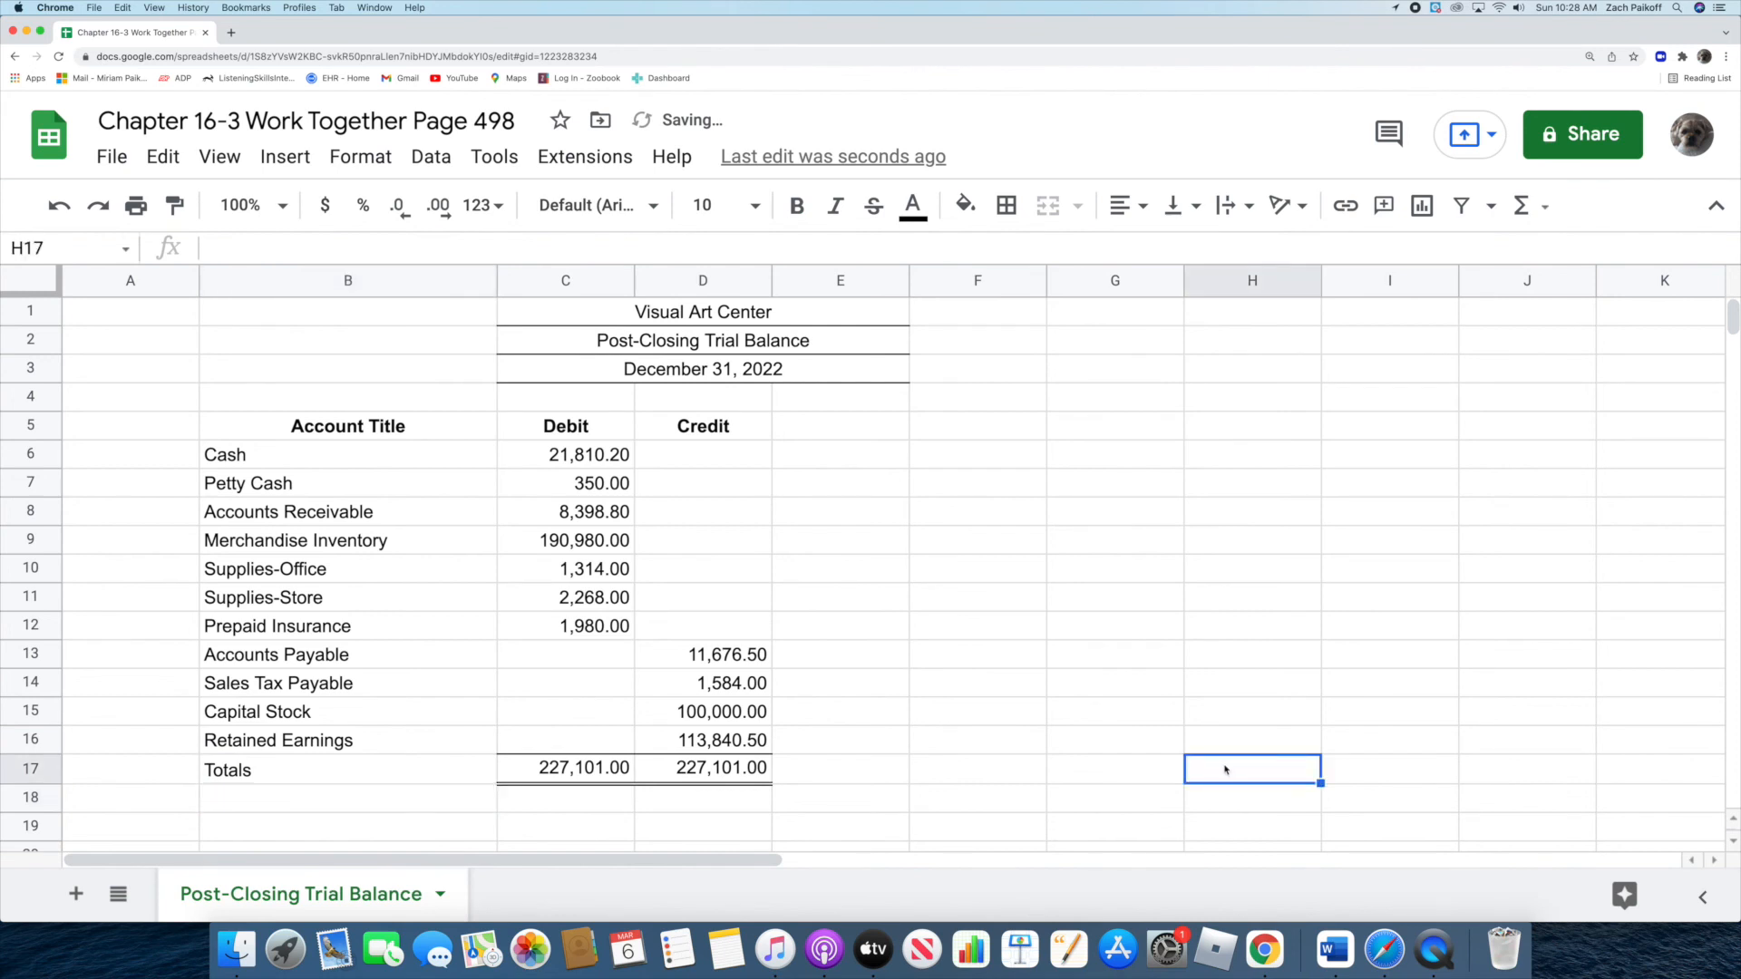